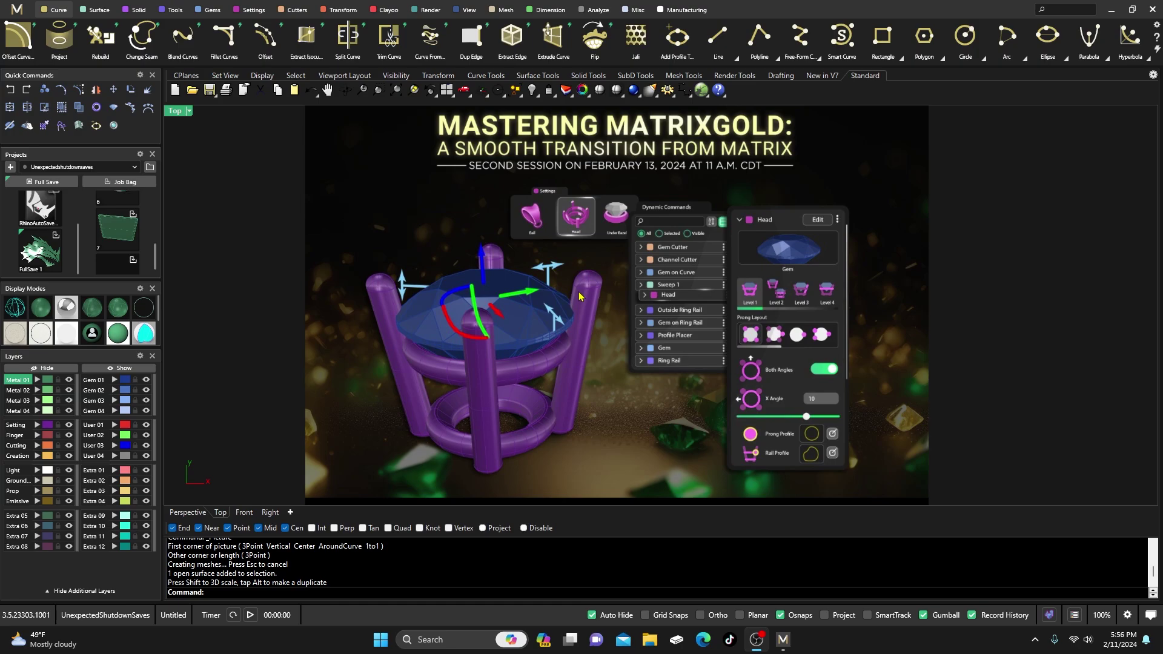
Select and delete the promotional picture surface filling the Top view.
click(580, 297)
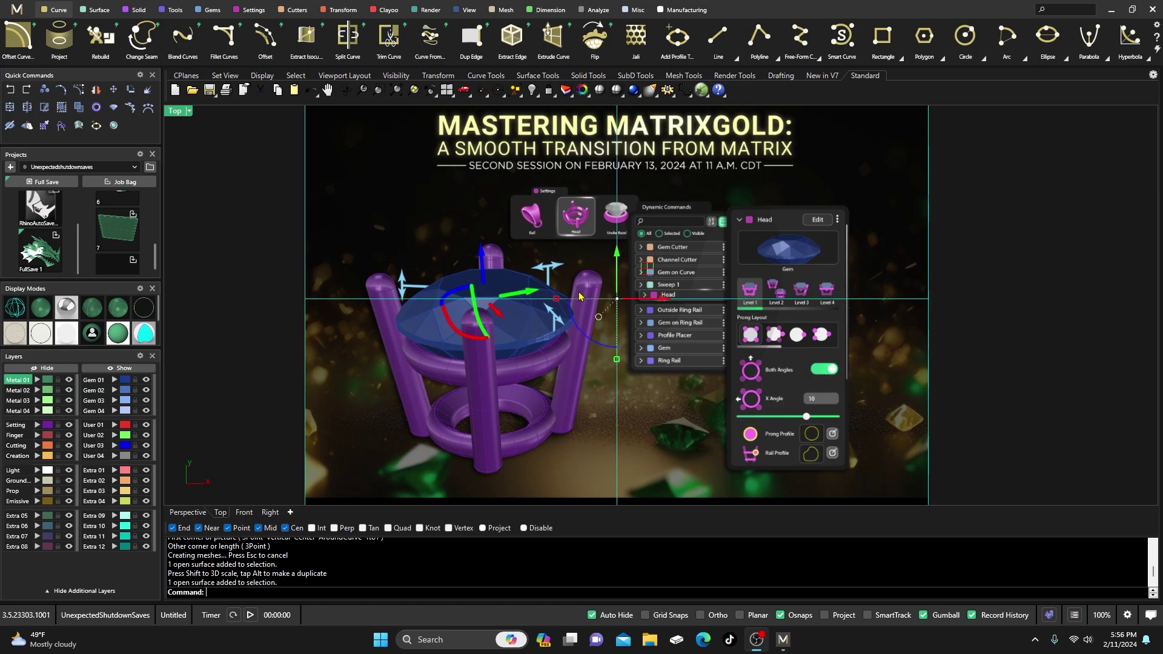
key(Delete)
Restore the four-view layout and load Export_7_Blank.3dm from project thumbnail 7.
double_click(174, 112)
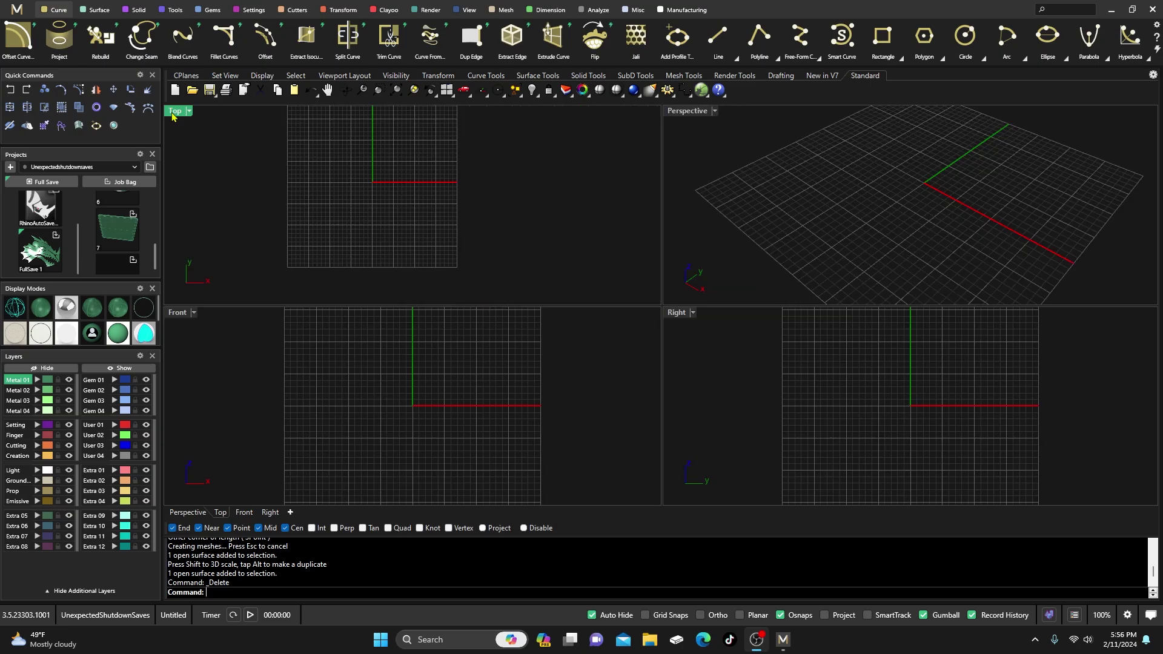
scroll(400, 215, down, 2)
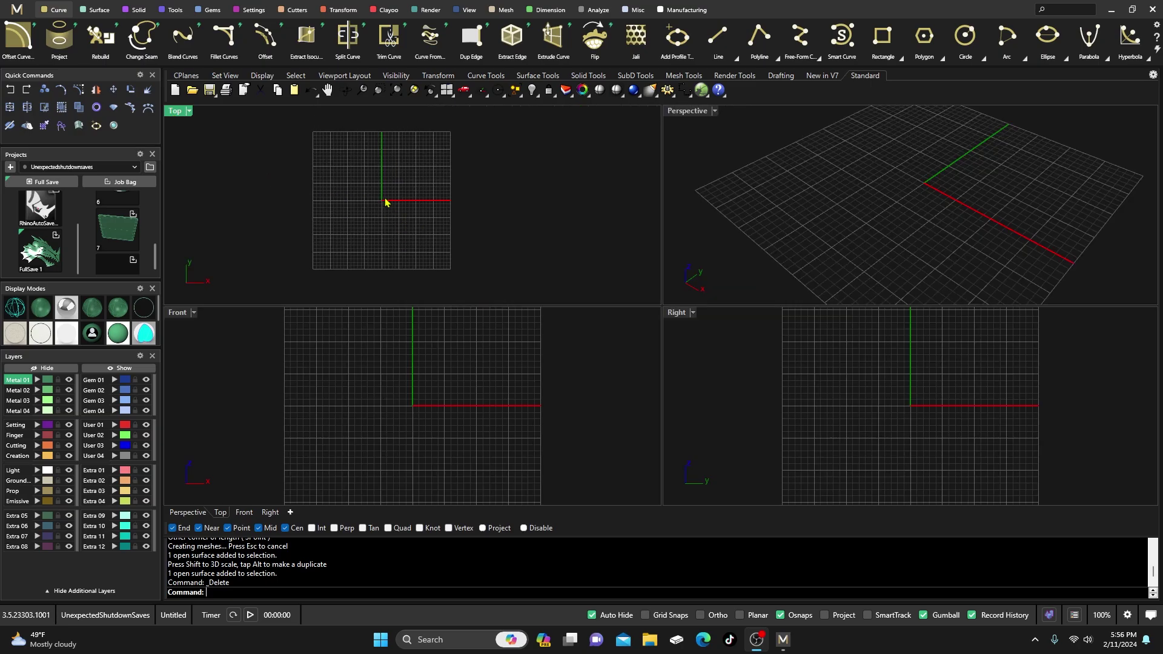
scroll(386, 201, up, 2)
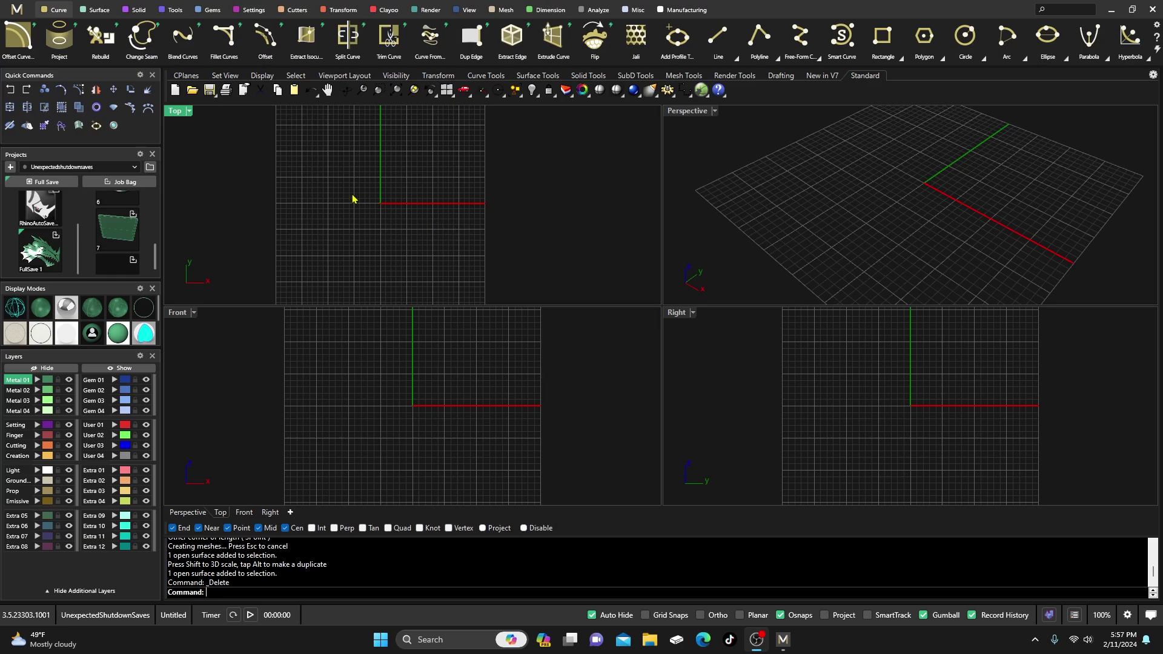
double_click(118, 229)
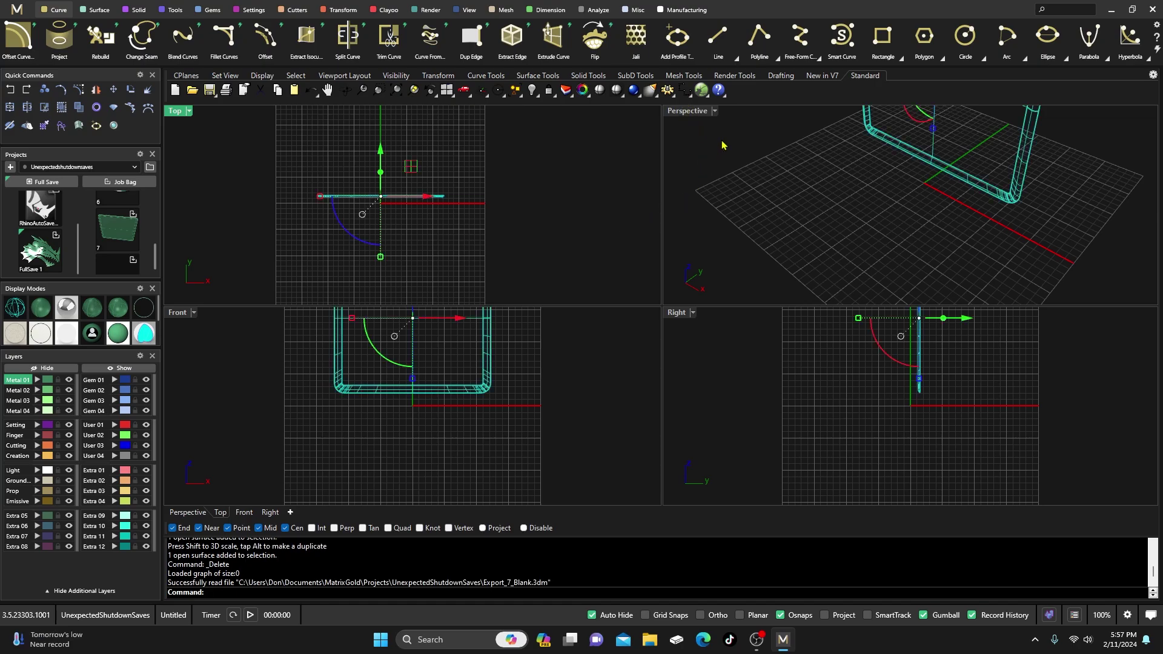
Maximize the Perspective view and switch it to shaded display.
double_click(692, 112)
right_drag(652, 252, 714, 260)
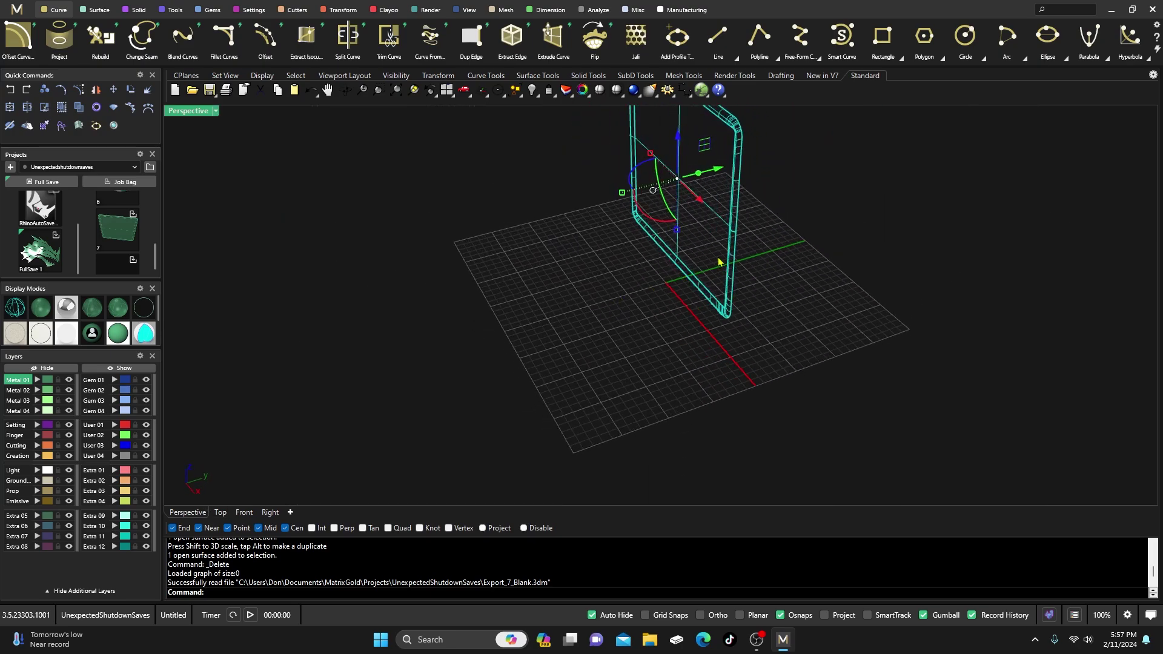
scroll(719, 224, up, 3)
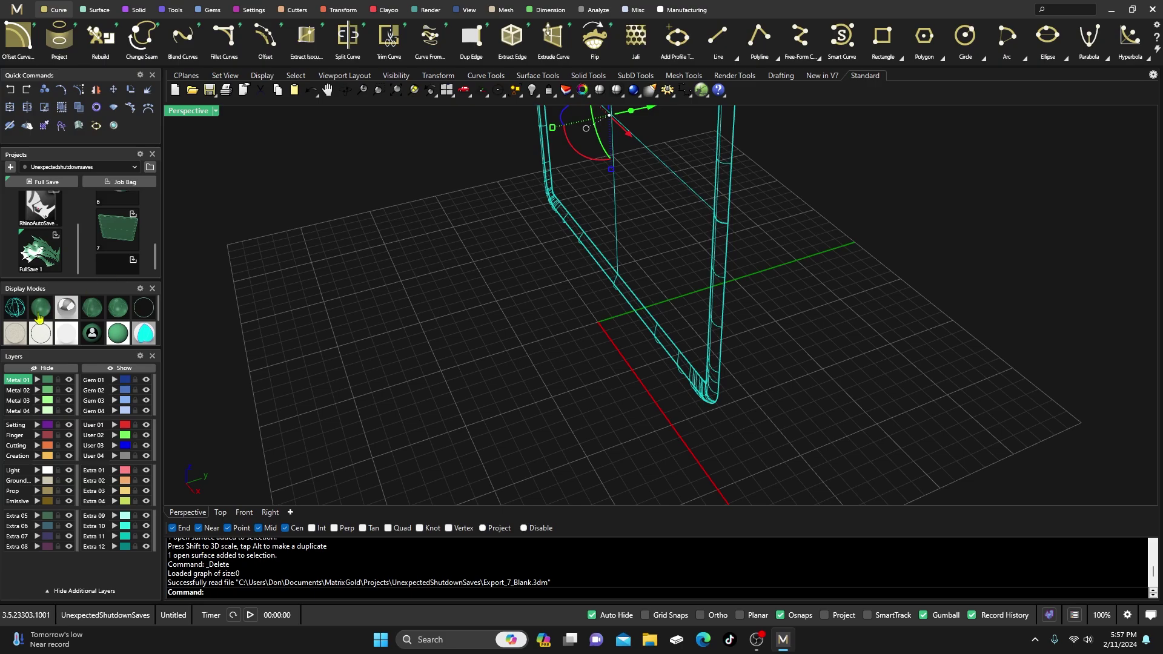
click(39, 311)
Scale the backdrop panel in one direction with the gumball, then view it front-on.
click(760, 254)
click(719, 239)
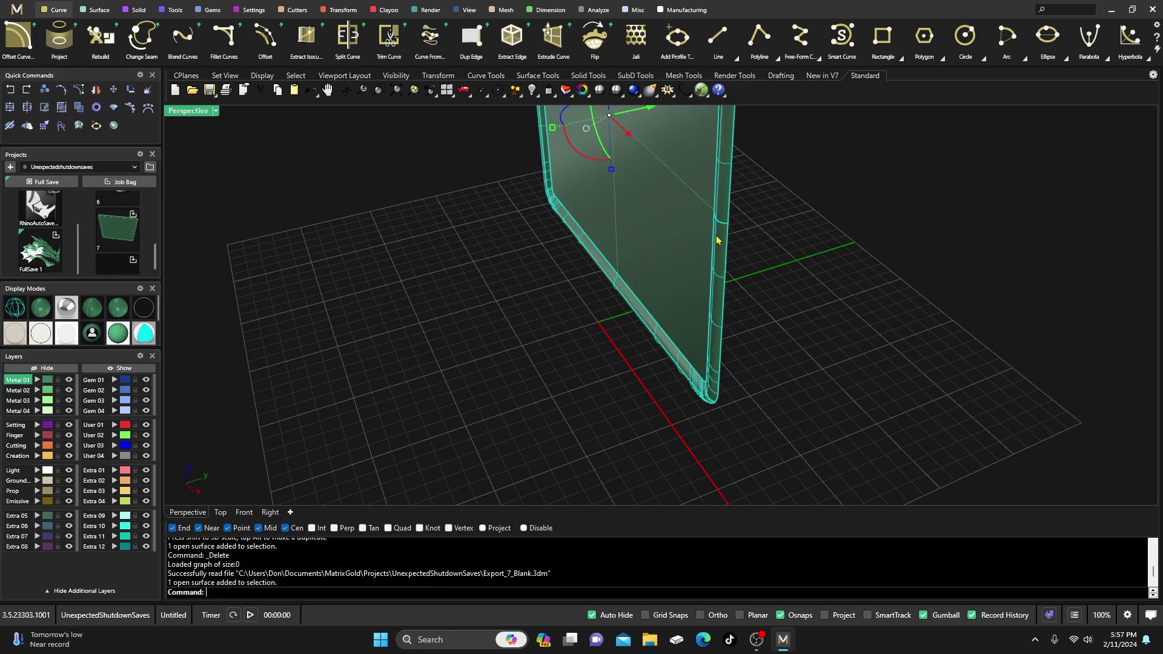
scroll(606, 451, down, 3)
right_drag(592, 457, 533, 362)
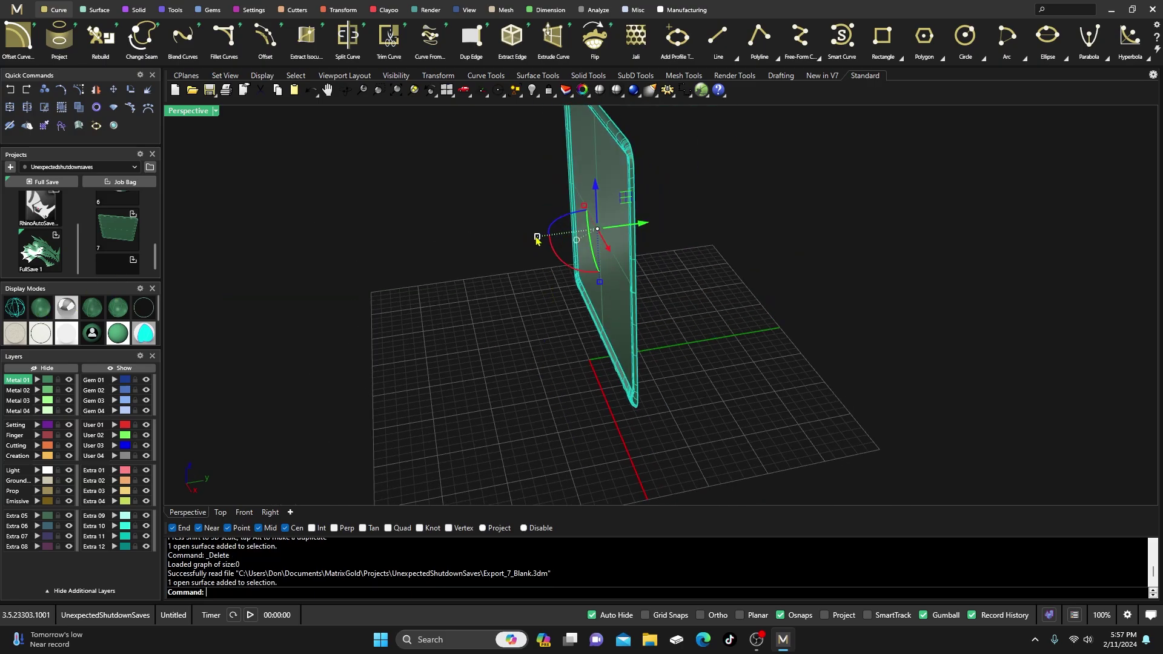
drag(537, 239, 441, 252)
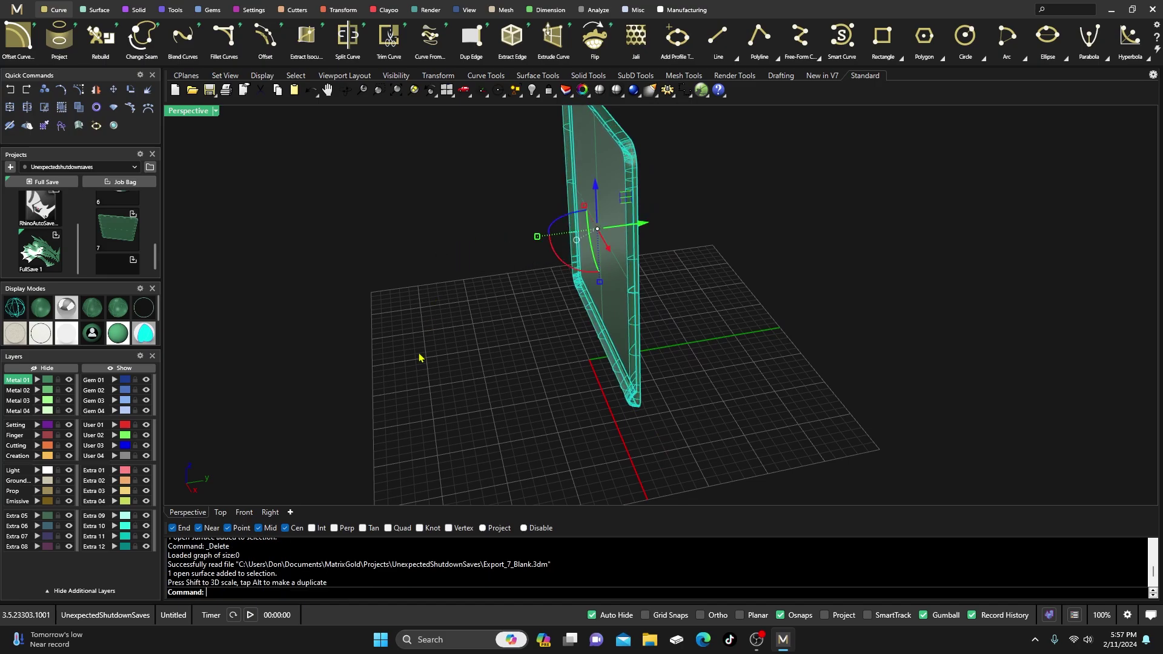
click(419, 352)
right_drag(419, 353, 542, 329)
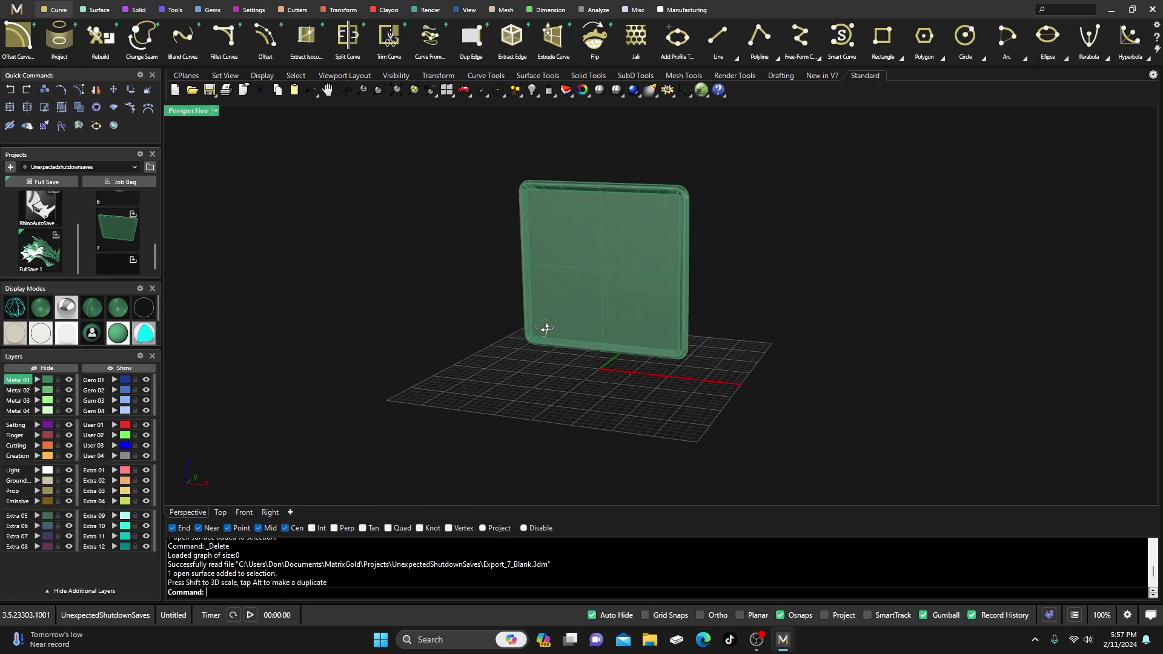
mouse_move(428, 315)
right_down()
mouse_move(418, 325)
mouse_move(434, 335)
right_up()
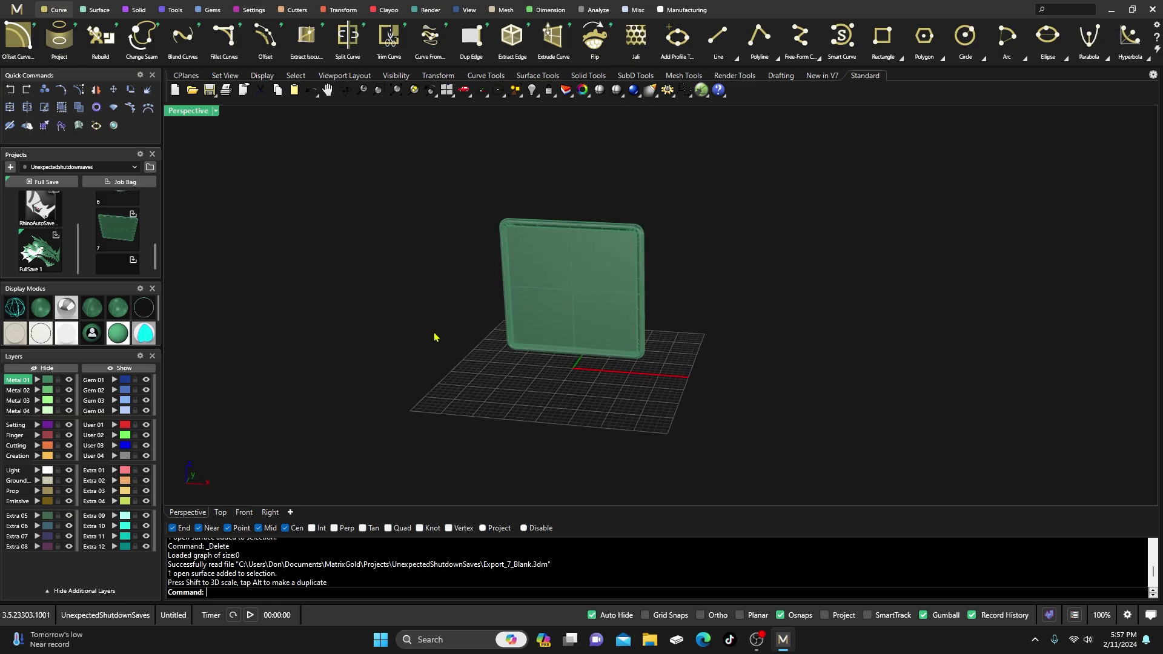
Create a sphere of radius 5.66 to the right of the panel.
click(134, 10)
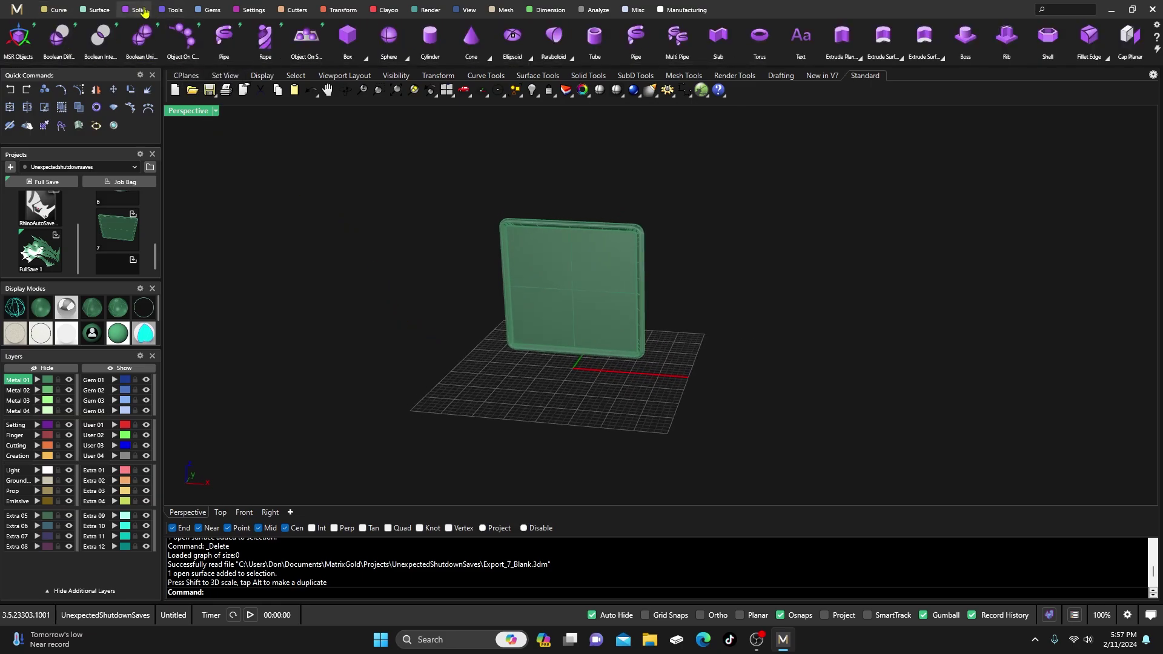
click(389, 37)
click(742, 343)
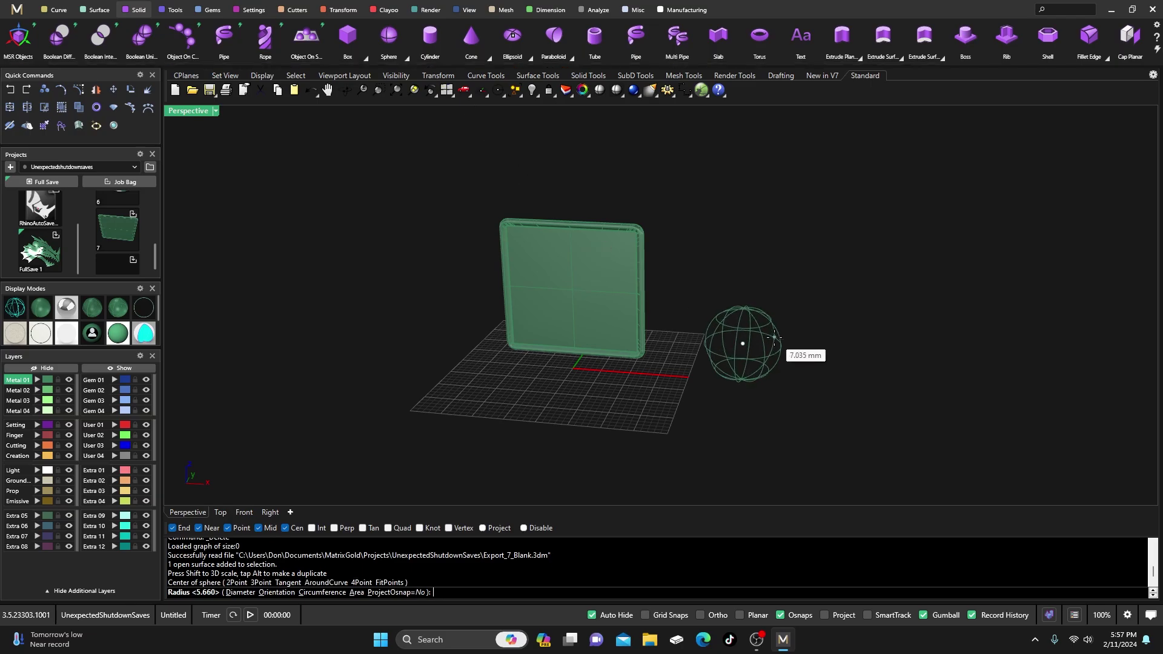
click(769, 337)
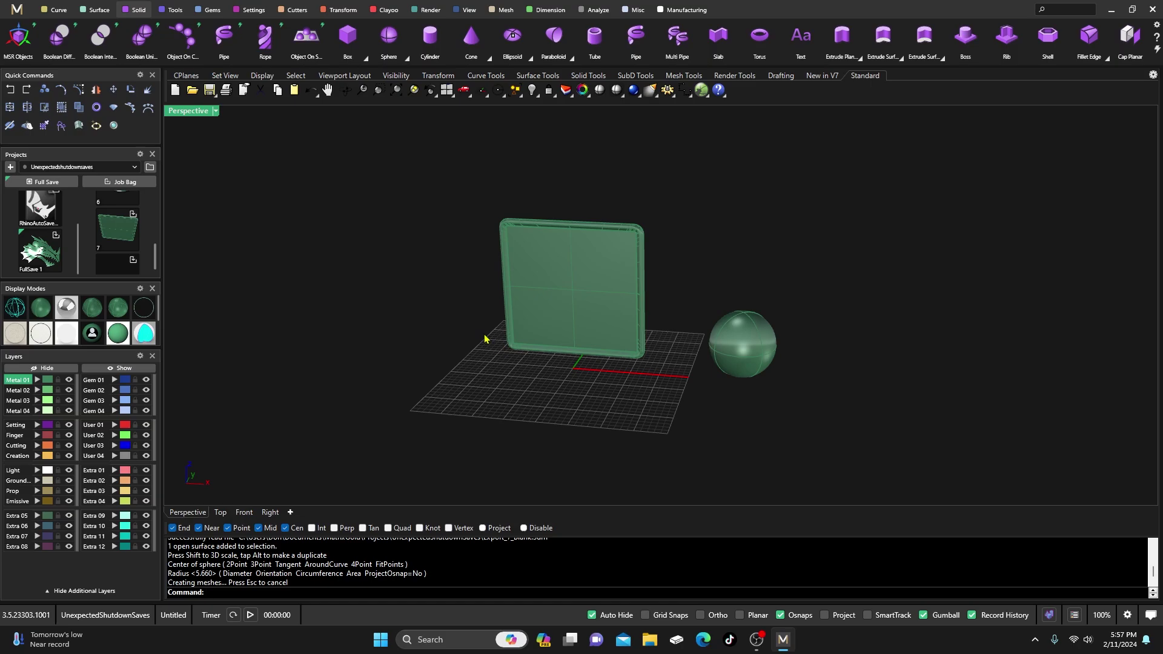
Return to the four-view layout and recentre the Top view on the objects.
double_click(194, 112)
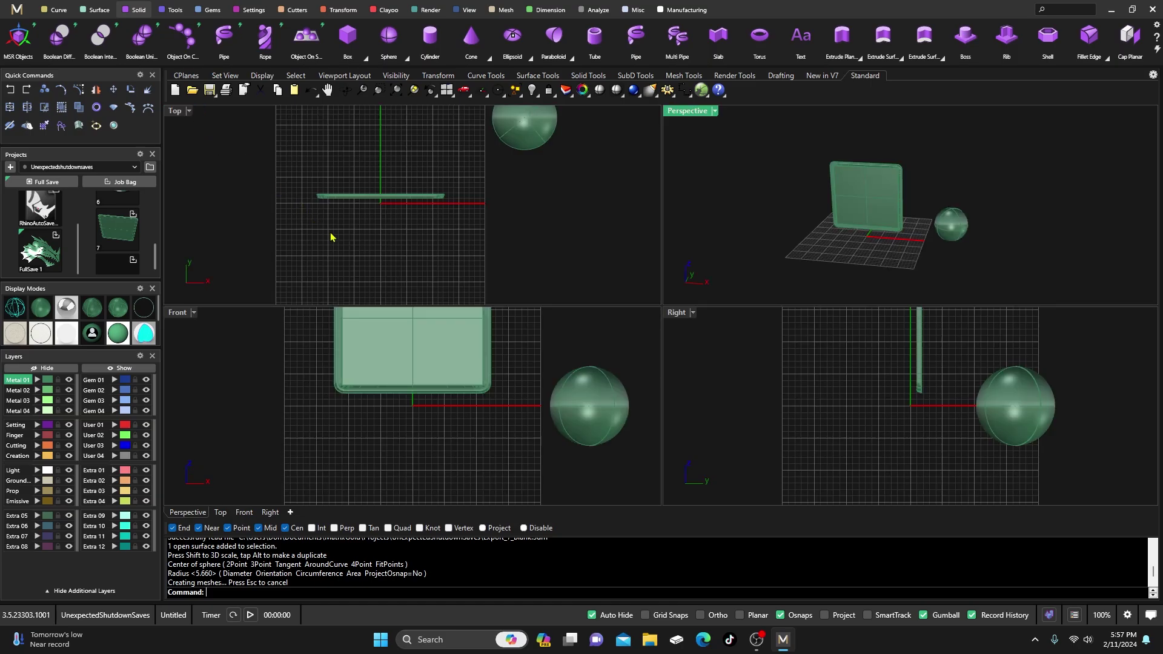
scroll(330, 234, down, 5)
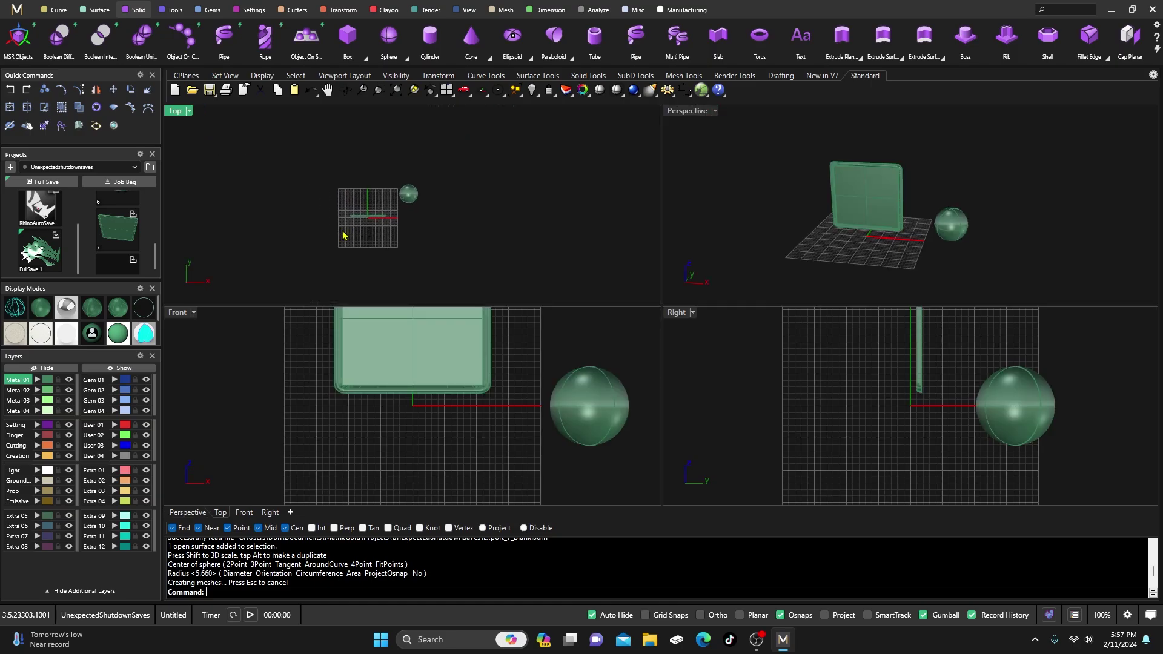
scroll(346, 233, down, 6)
right_drag(346, 233, 351, 209)
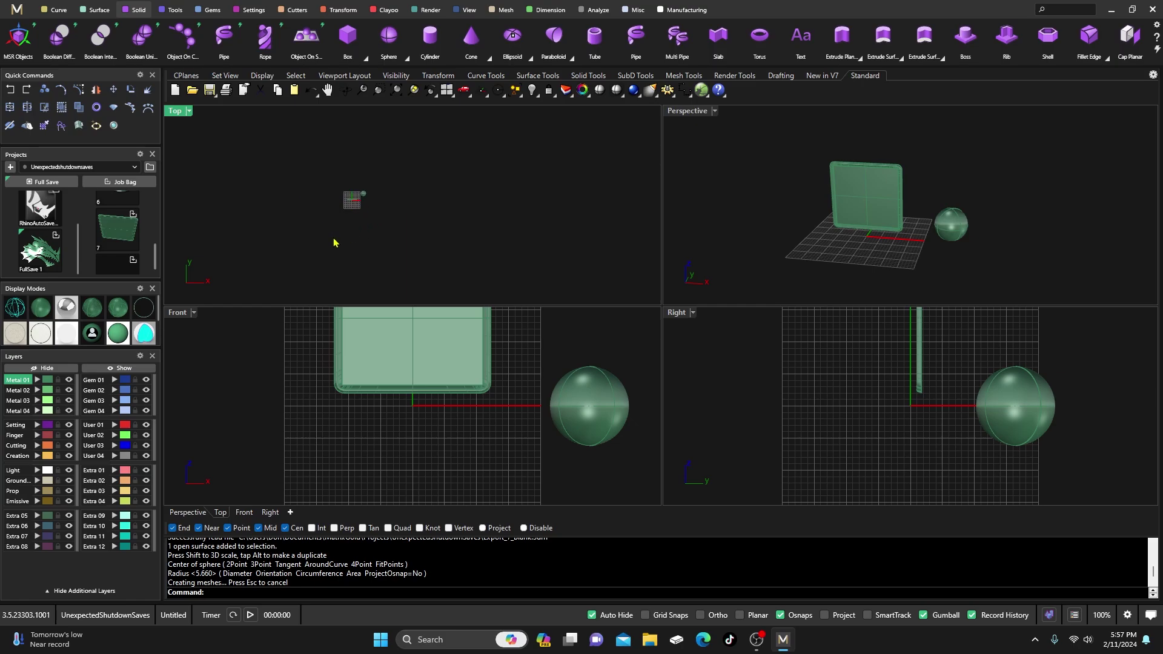
Draw a rectangular plane surface by two corners in the Top view.
click(95, 14)
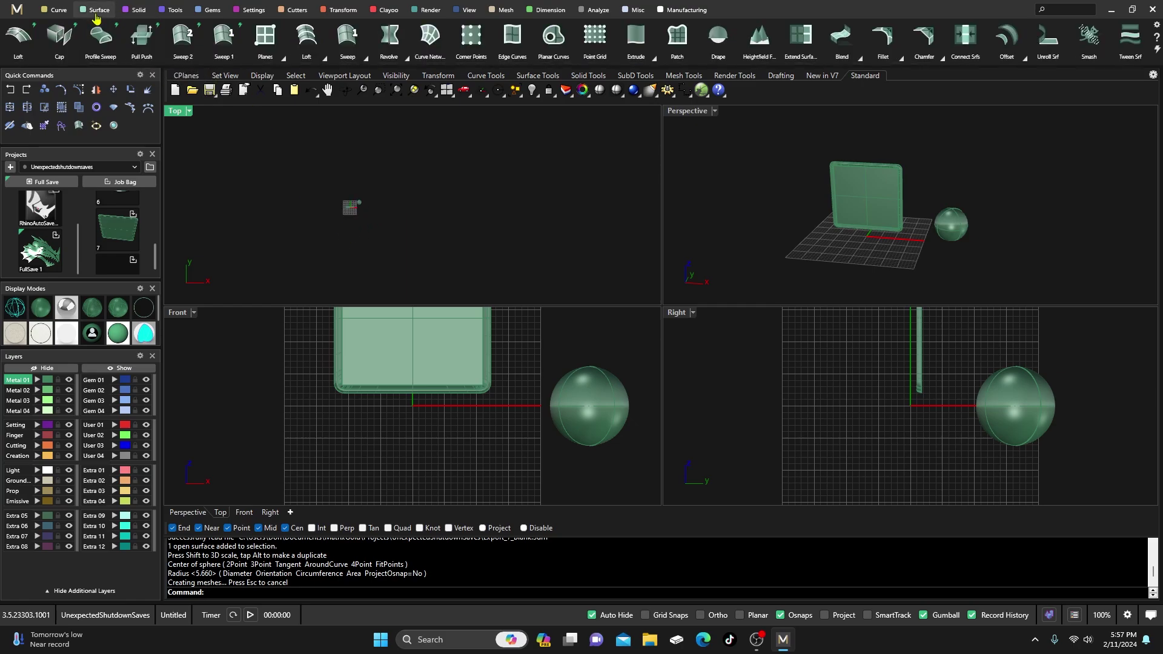
click(266, 37)
click(223, 121)
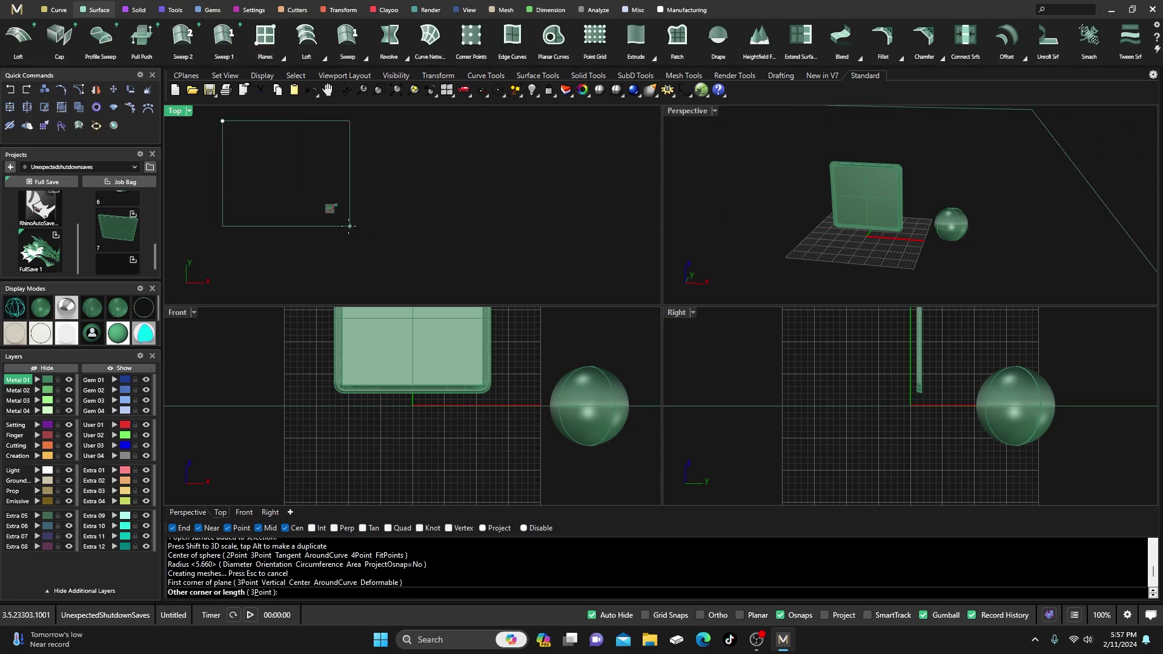
click(397, 241)
Enlarge the plane and shift it along Y so it serves as the floor.
click(361, 219)
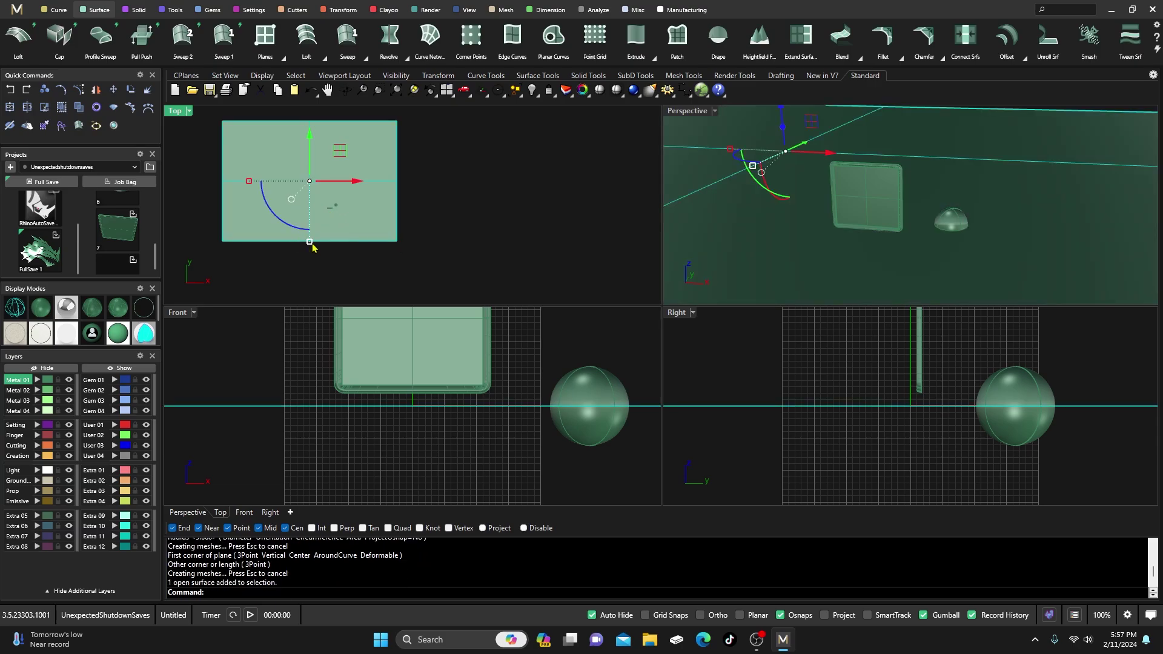
drag(312, 244, 315, 283)
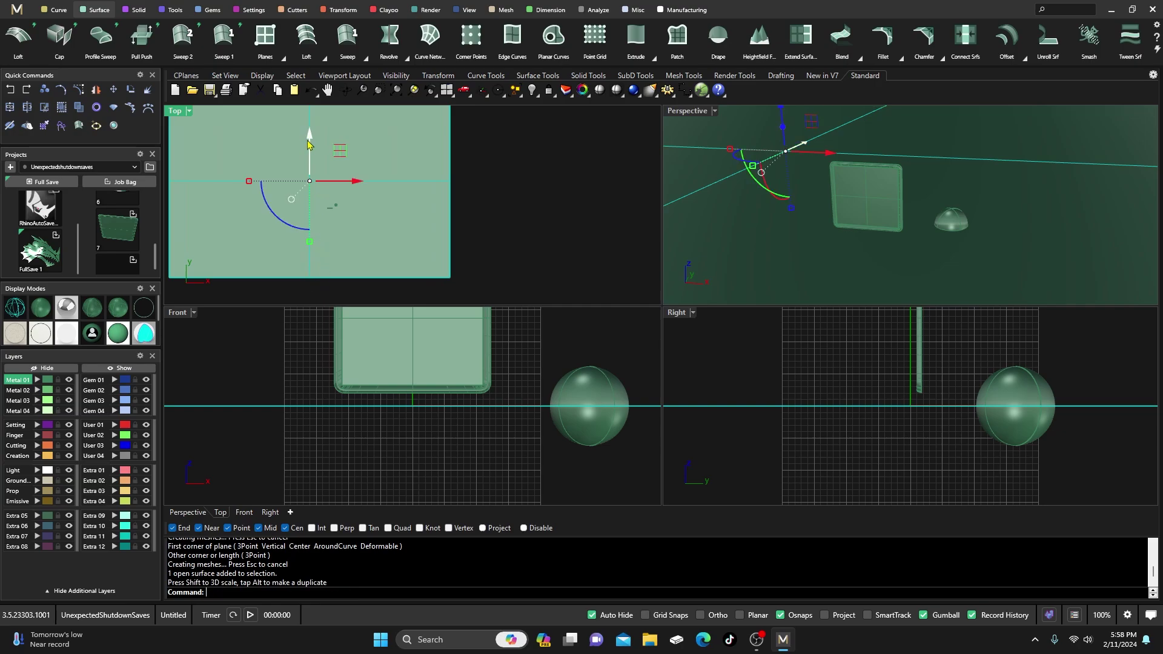
drag(309, 144, 313, 125)
click(502, 168)
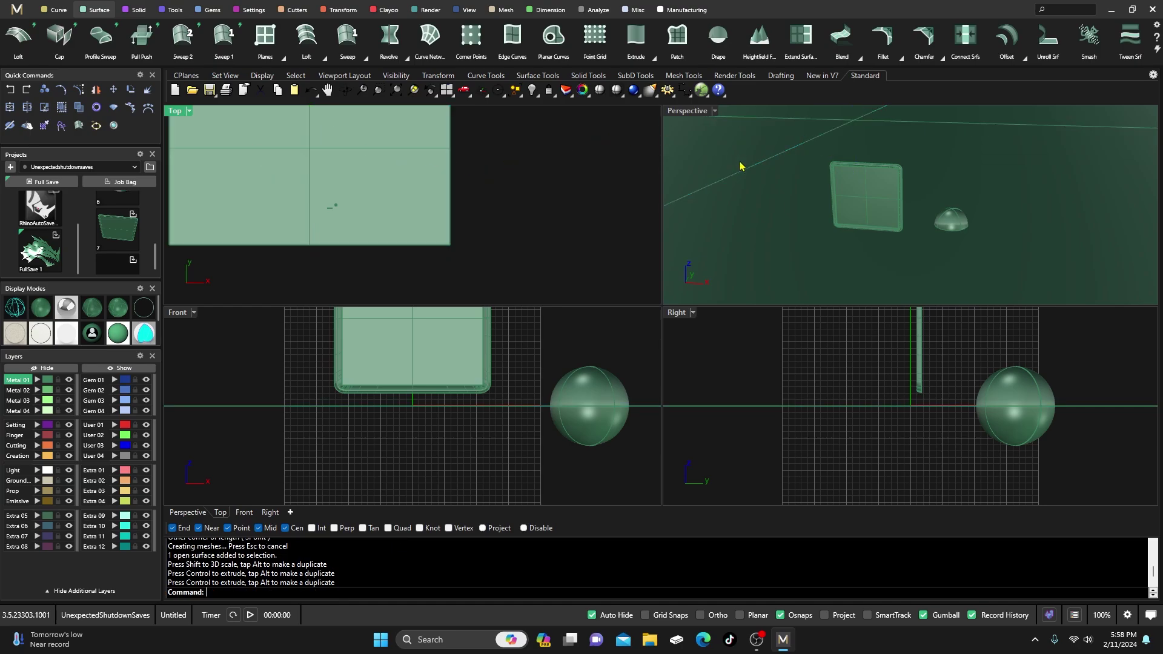
right_drag(901, 208, 898, 208)
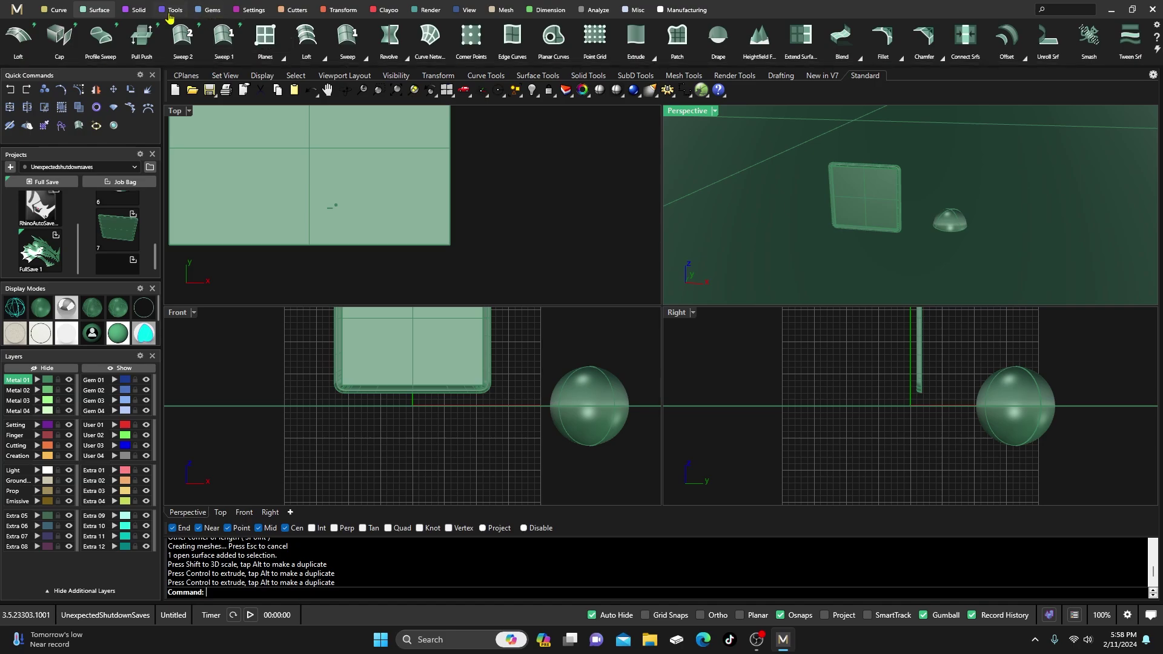
Set up a new solid 3D text object reading PARTY.
click(139, 10)
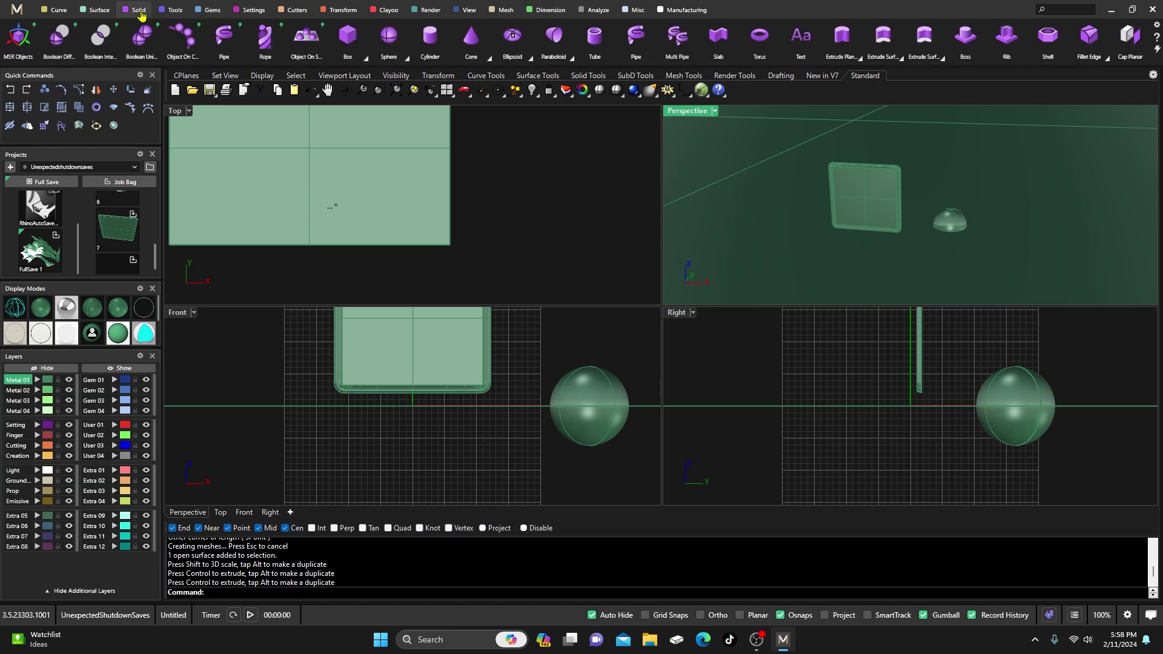
mouse_move(649, 44)
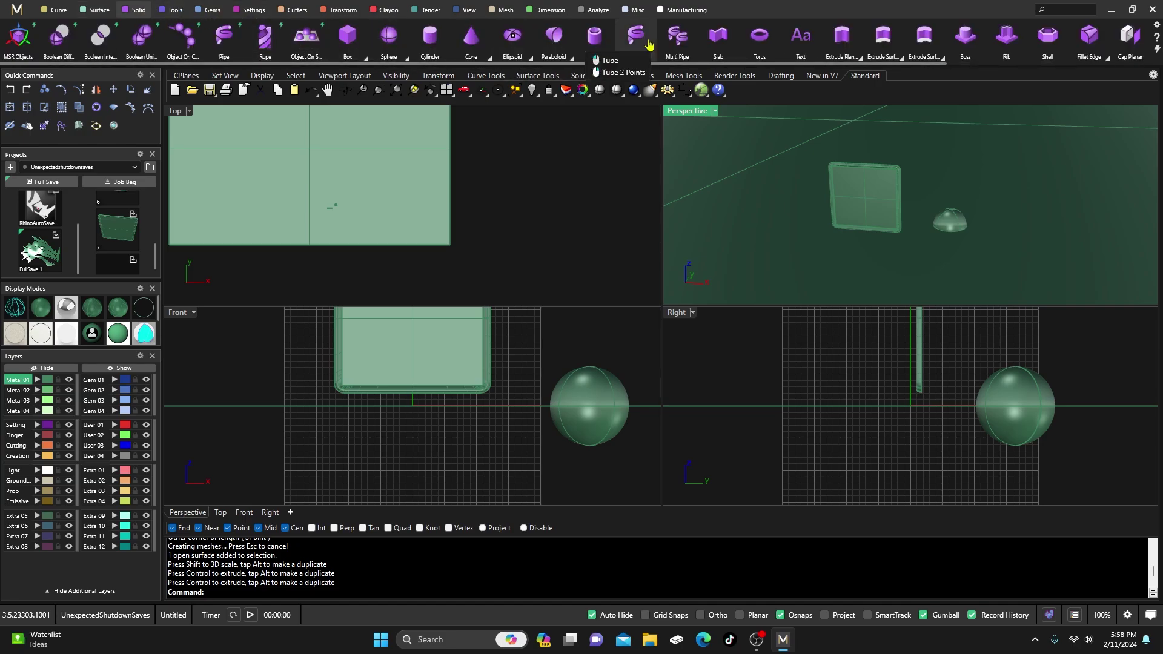
click(799, 45)
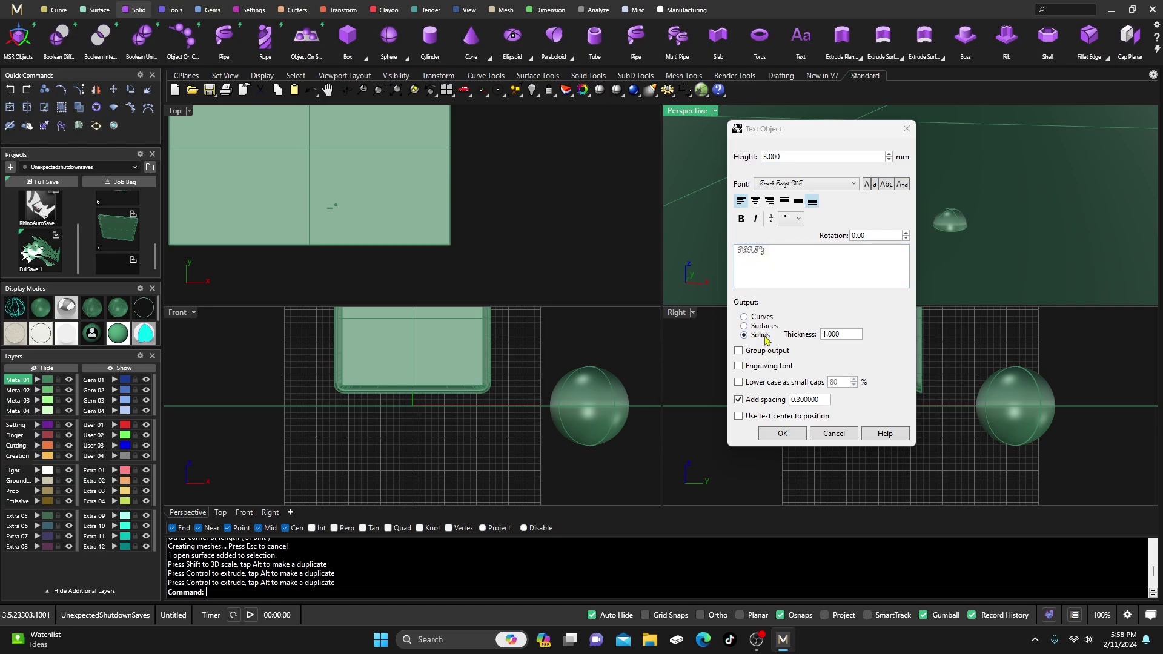
click(781, 434)
Place the extruded PARTY letters, select all seven, and scale them up.
scroll(441, 458, down, 3)
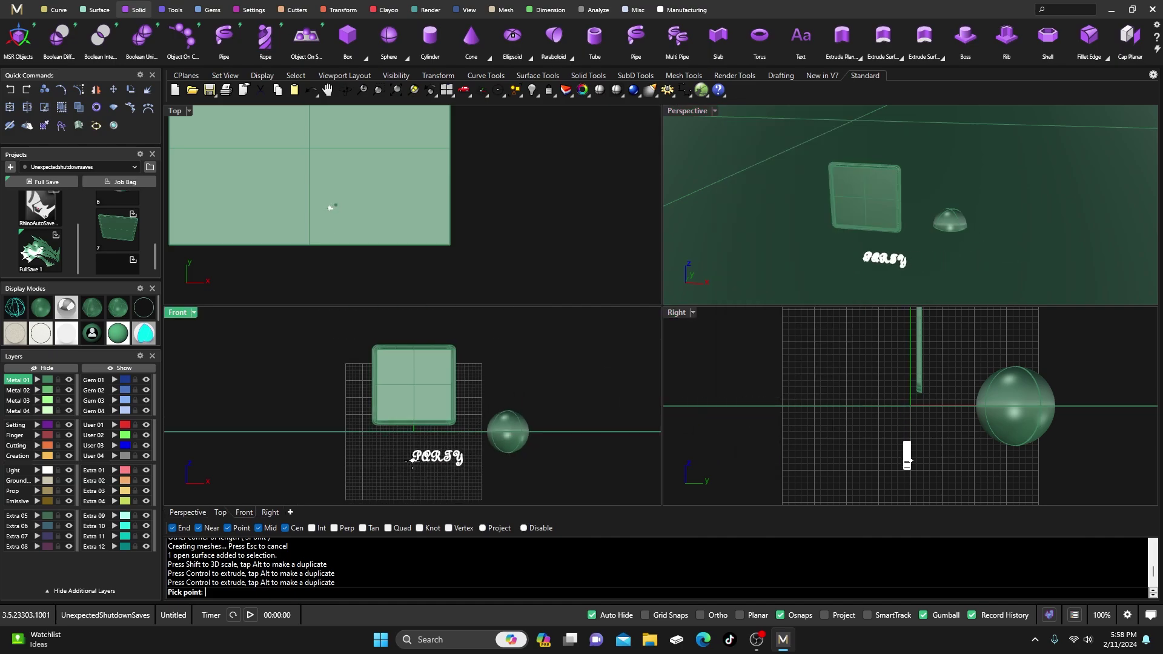
scroll(412, 460, down, 2)
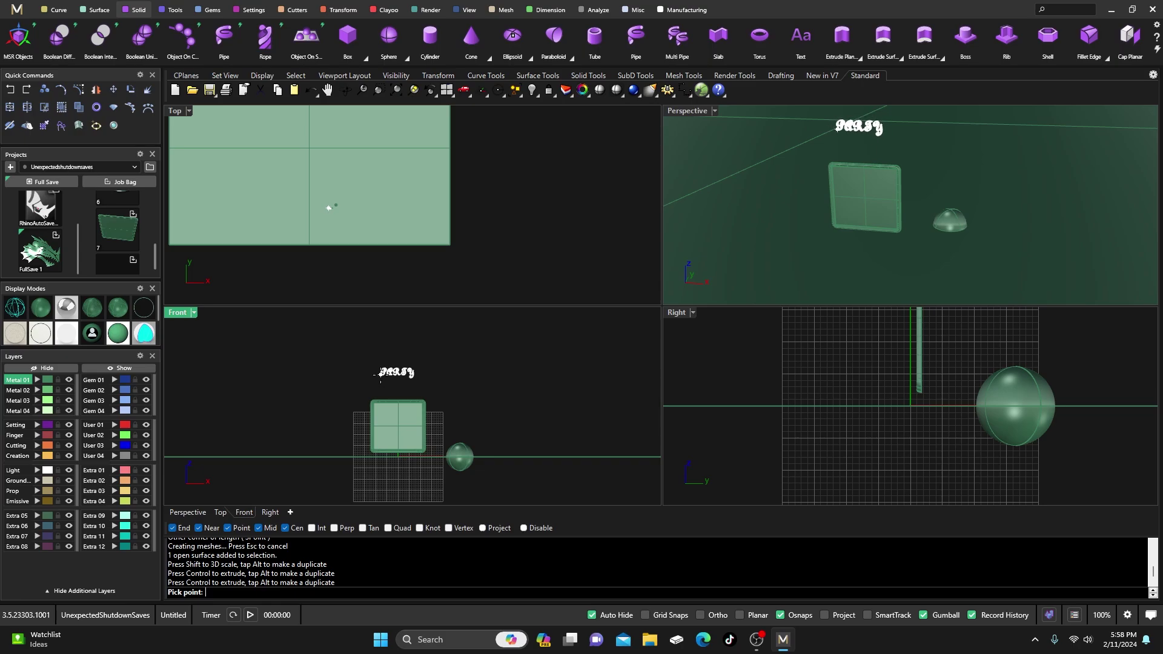
click(384, 377)
drag(434, 393, 233, 367)
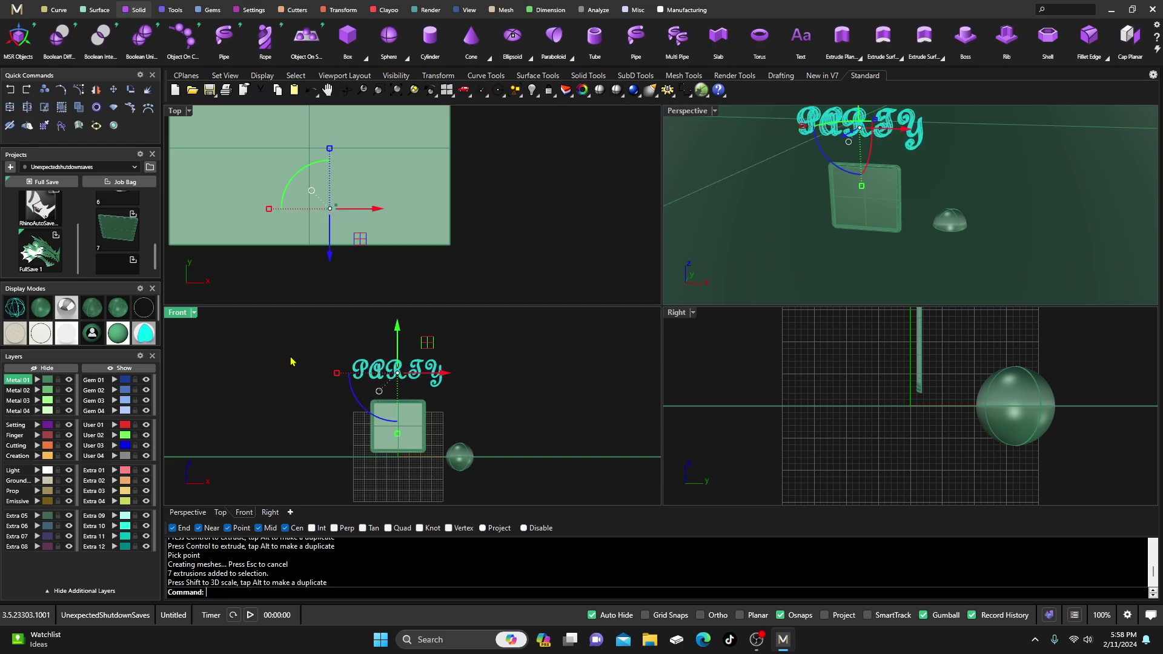
click(552, 353)
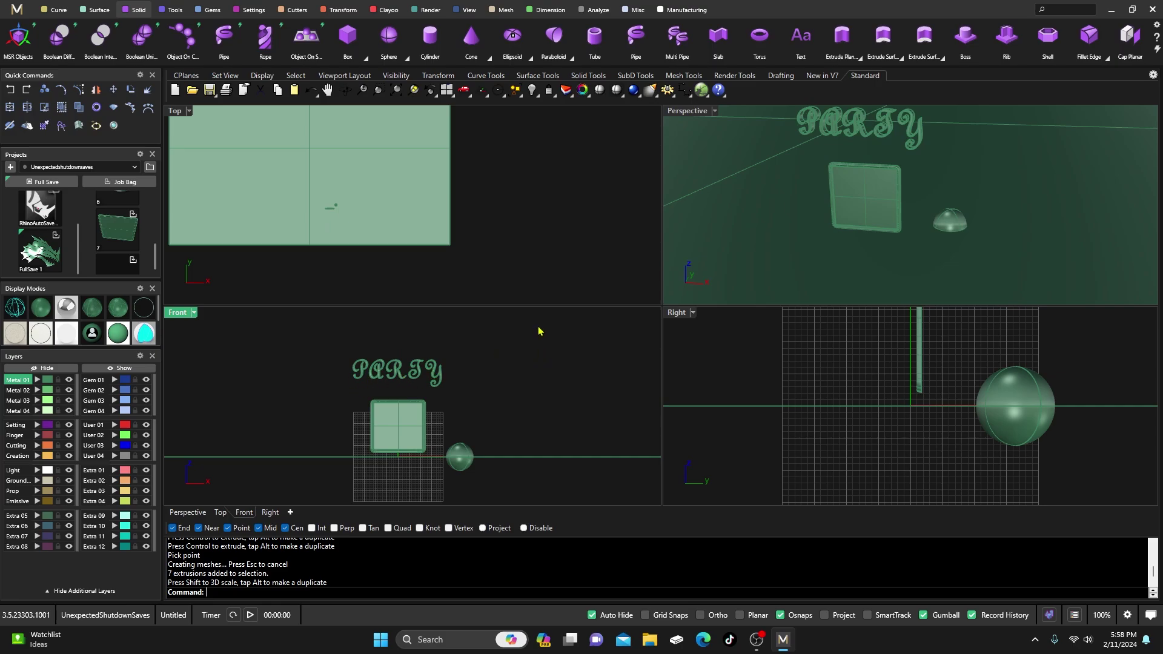
Raise the small sphere about 10 mm with the gumball's green arrow.
click(469, 455)
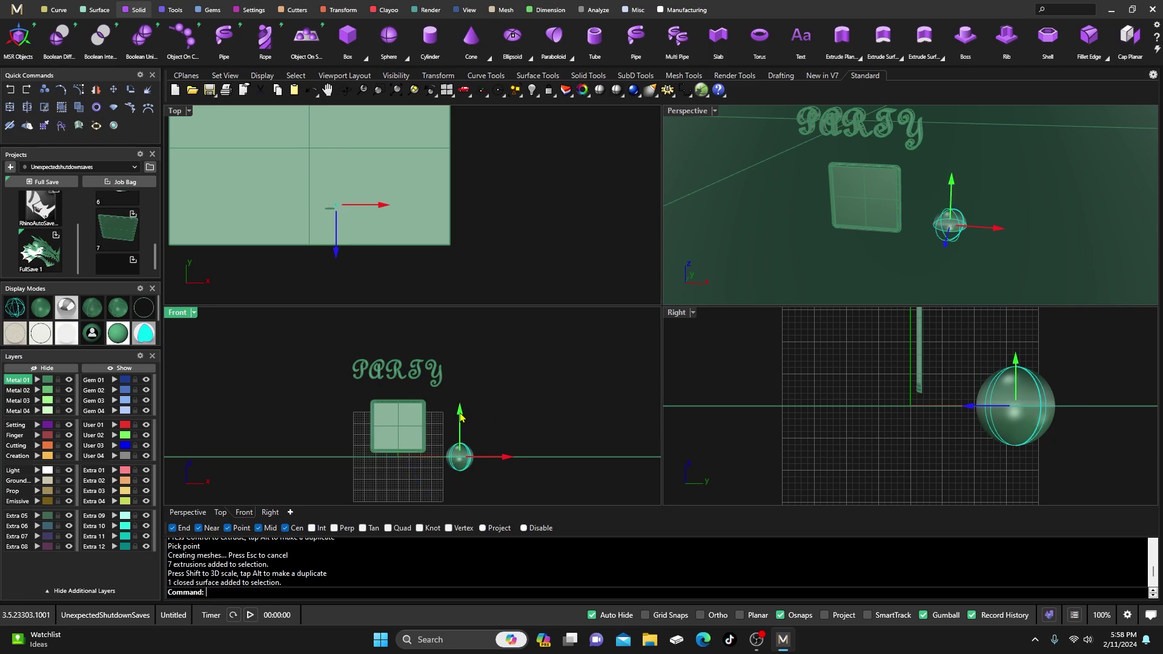
drag(462, 418, 465, 394)
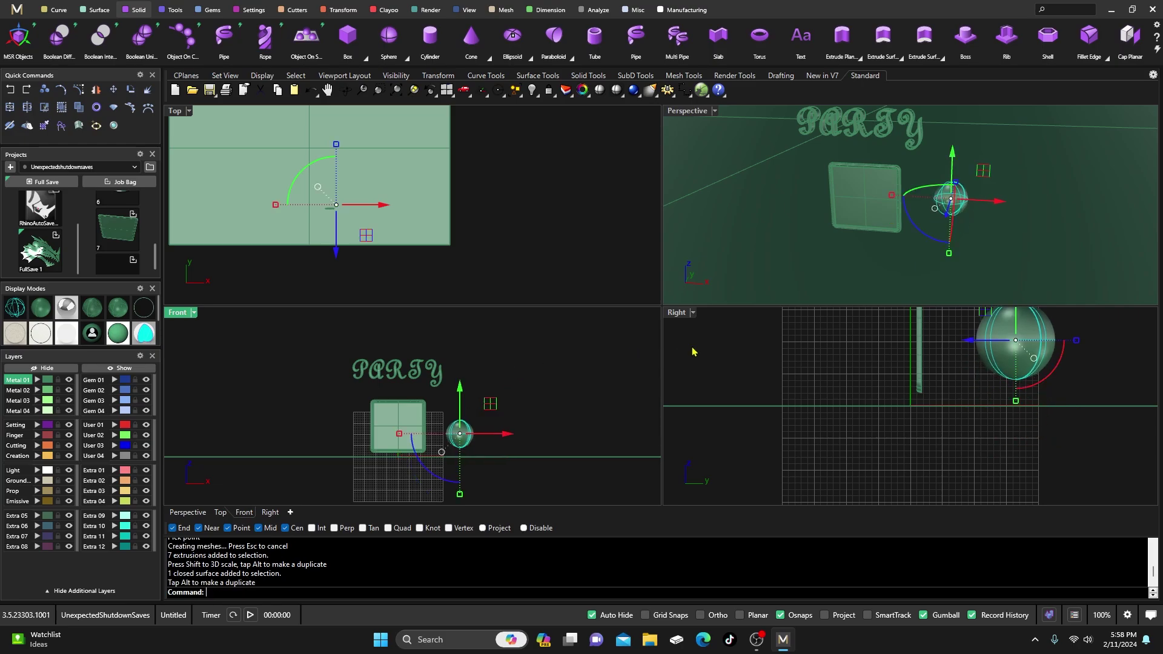
click(337, 226)
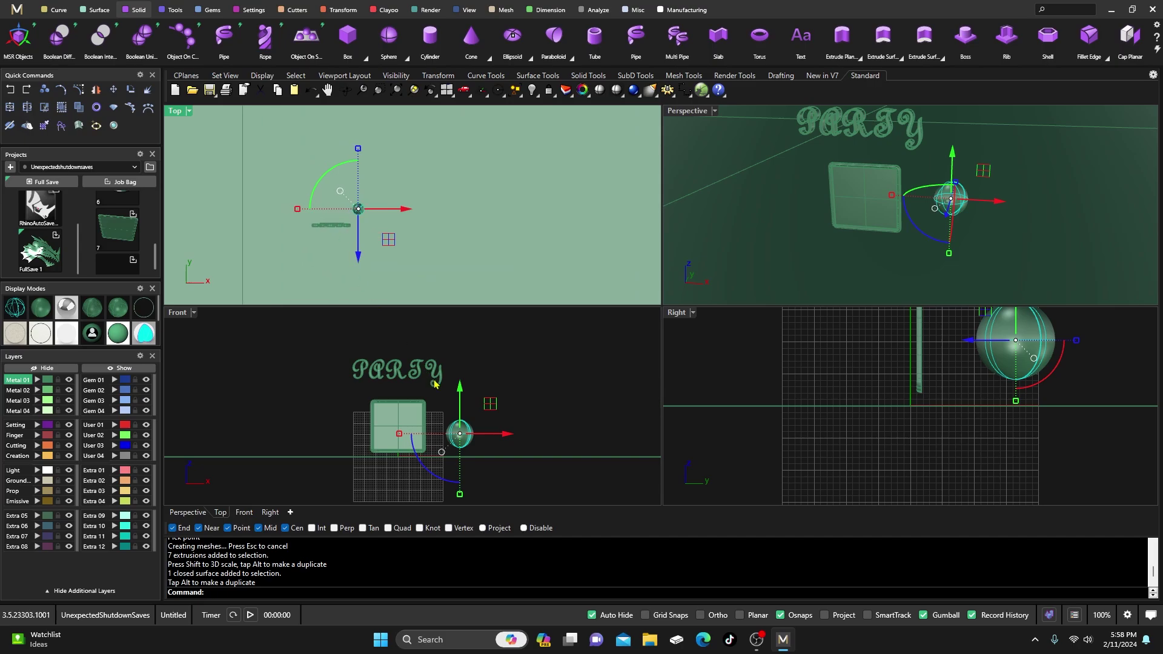
click(823, 363)
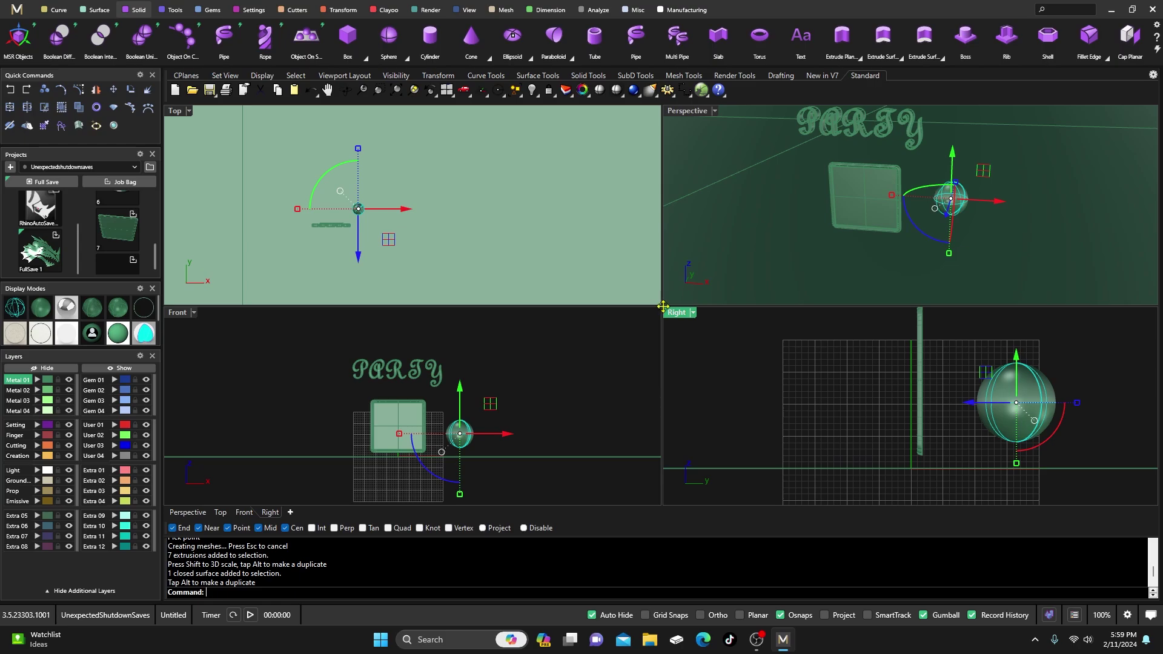
Drag the viewport splitter to make the Perspective view pane much larger.
drag(663, 307, 401, 371)
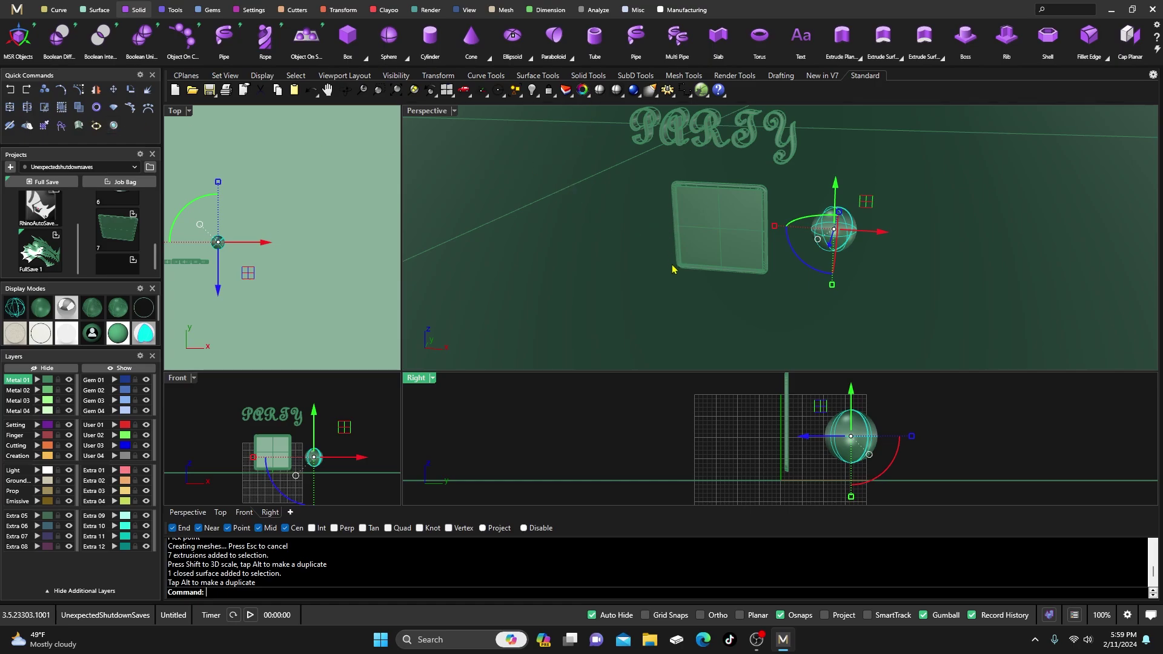
scroll(672, 269, up, 4)
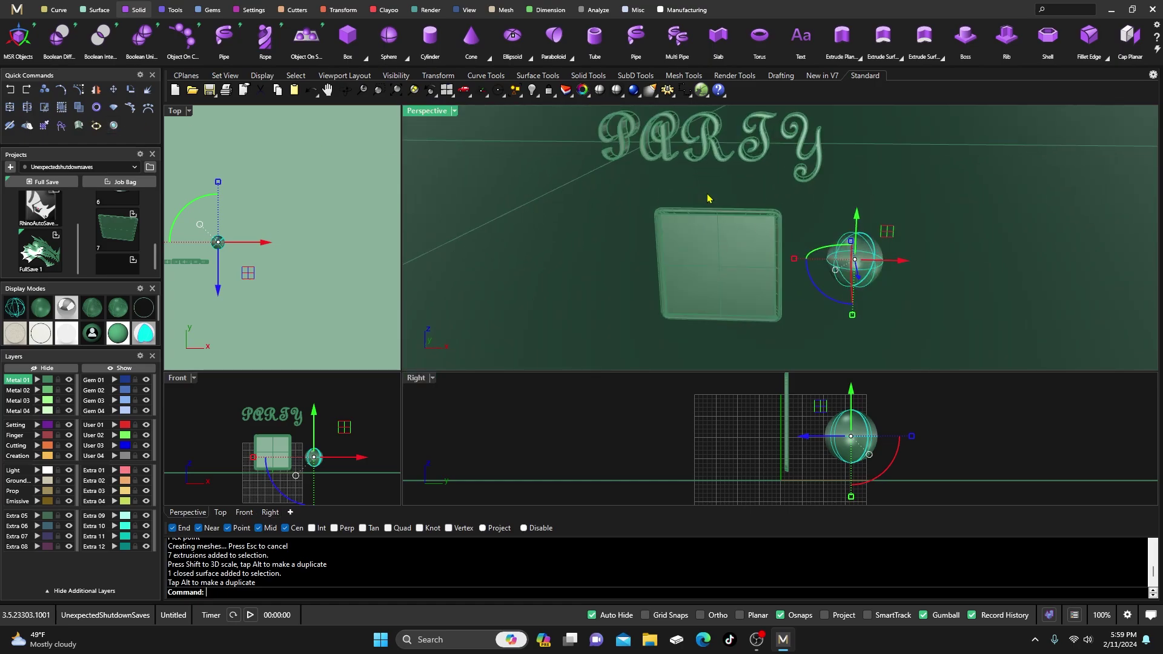
scroll(699, 210, down, 5)
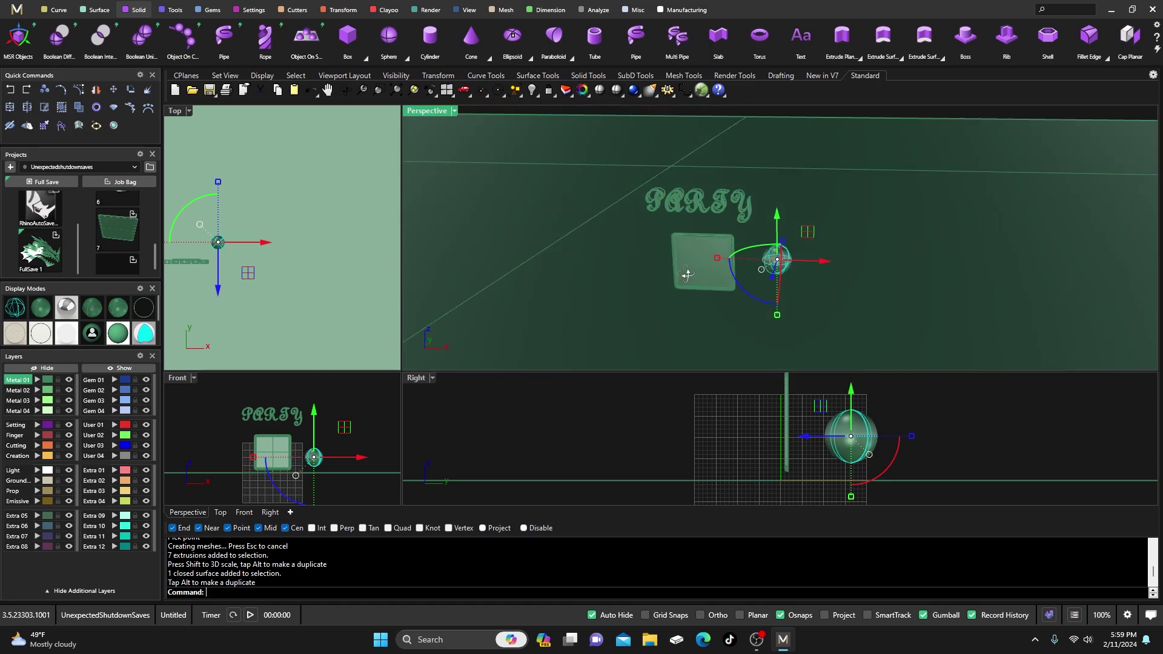
scroll(687, 274, up, 4)
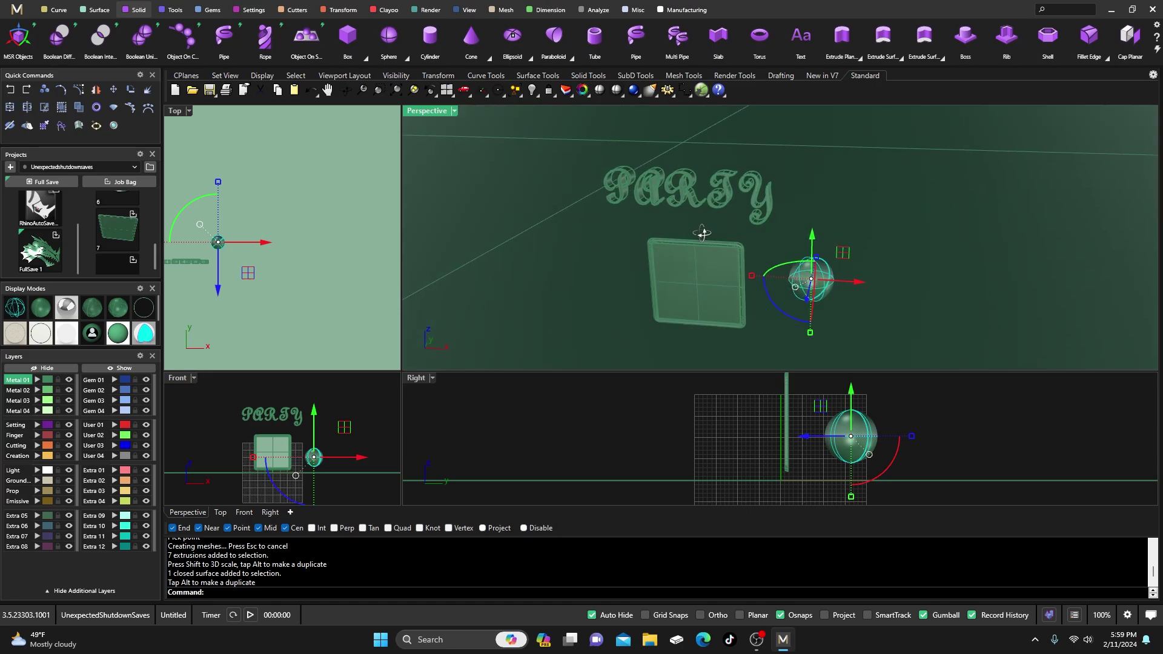
scroll(702, 232, up, 3)
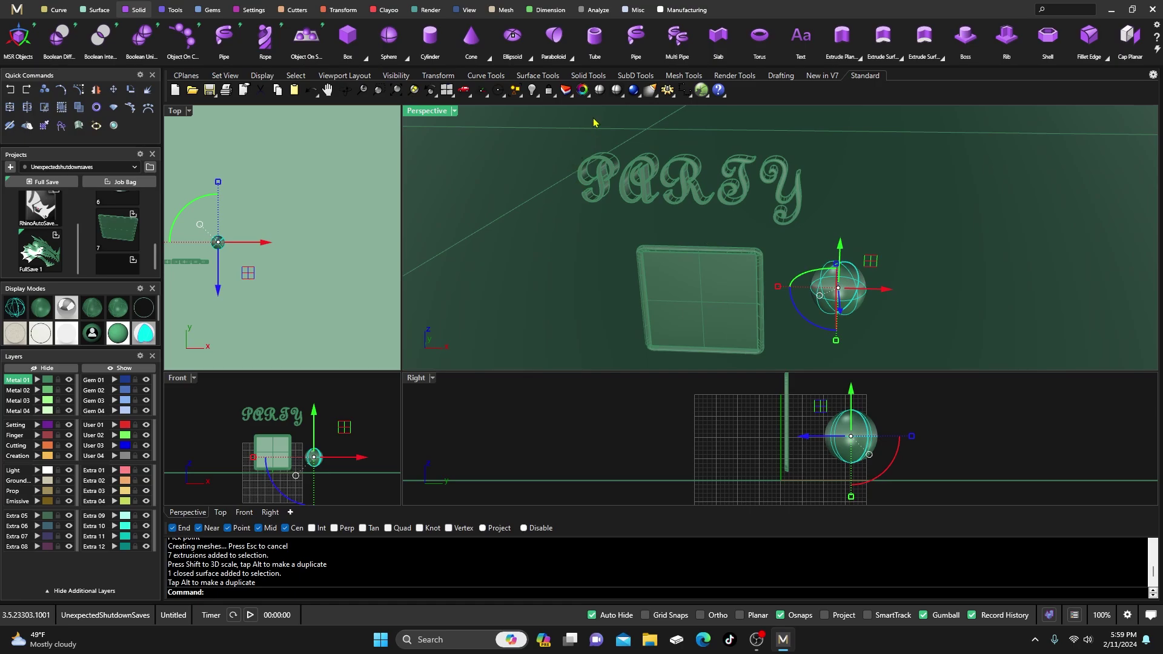
Detach the Standard tool set into a floating window and close it.
click(582, 91)
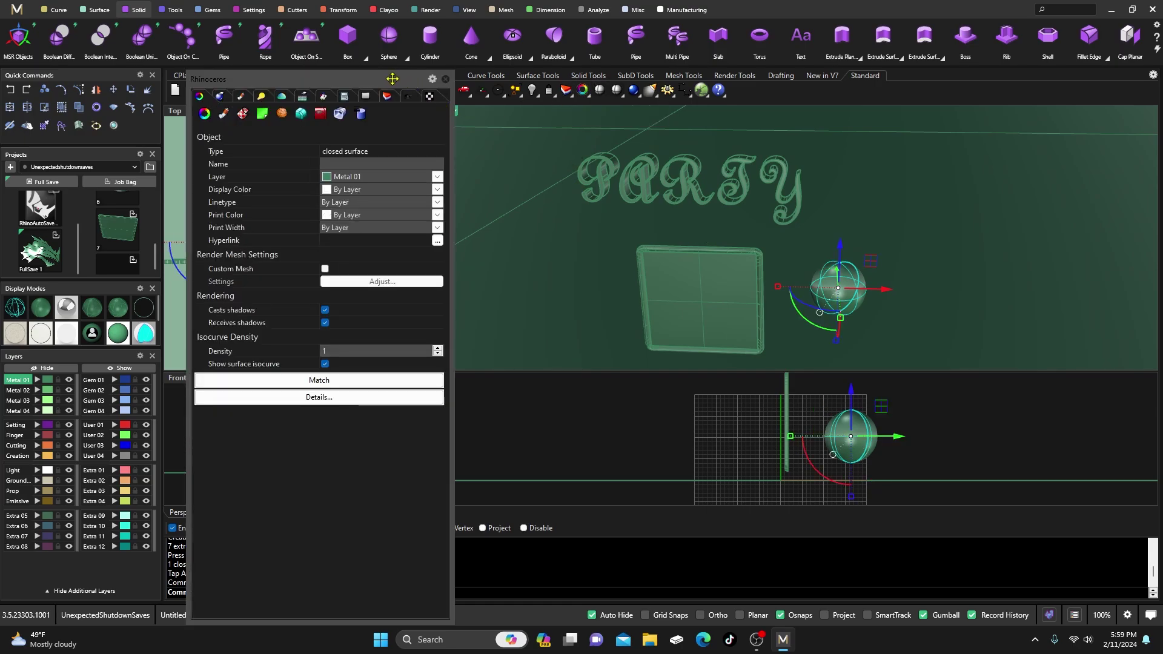
click(445, 79)
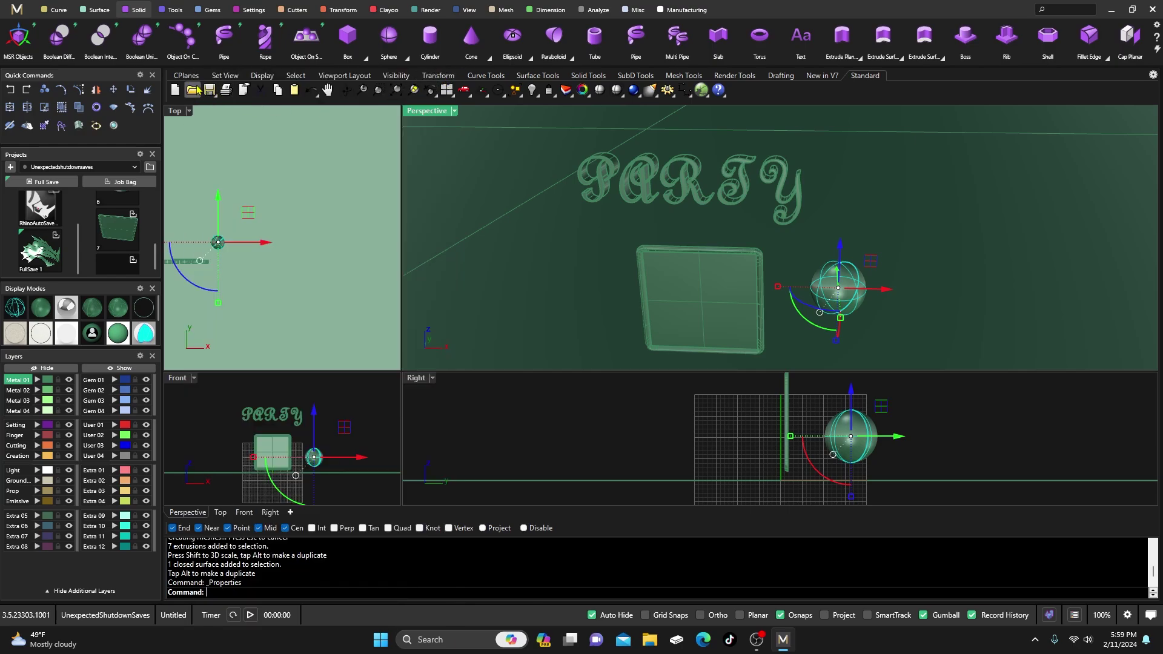
drag(164, 71, 204, 98)
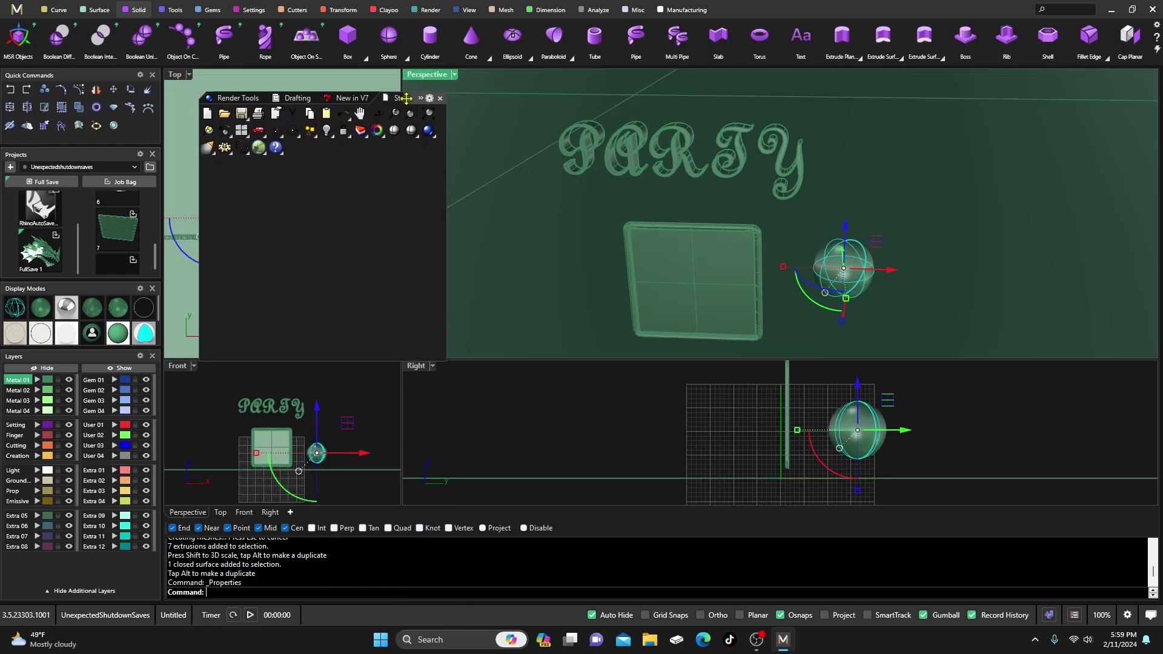
click(440, 98)
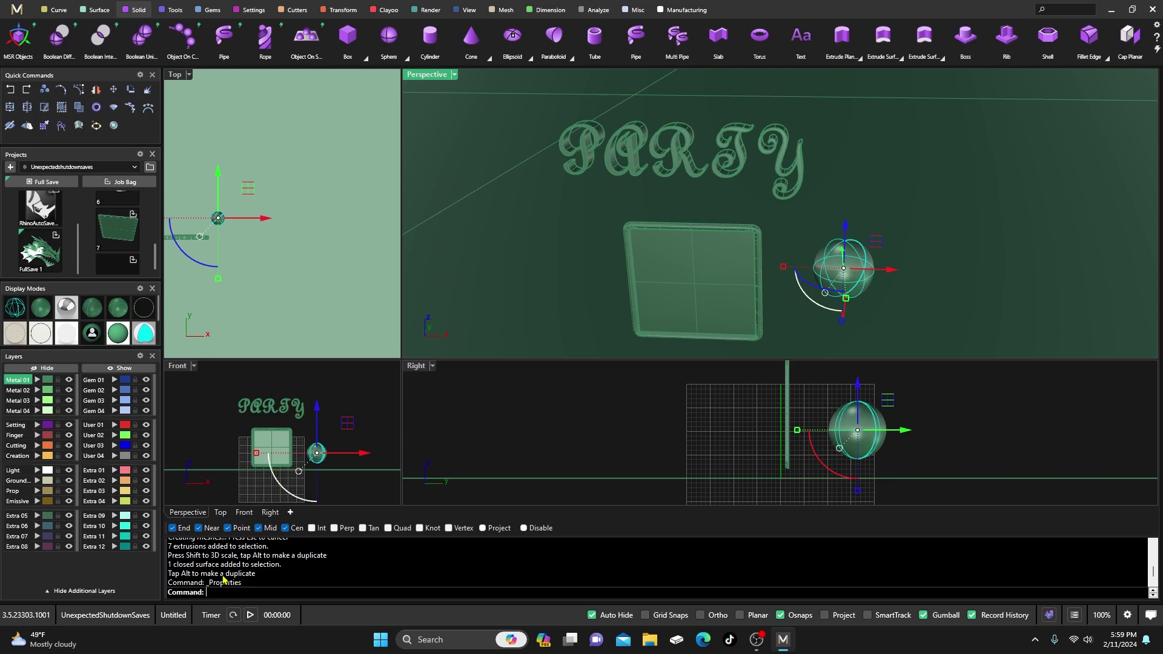
In Options > Toolbars, re-enable the Standard Toolbar Group (16 tabs) from the default file.
text(Options)
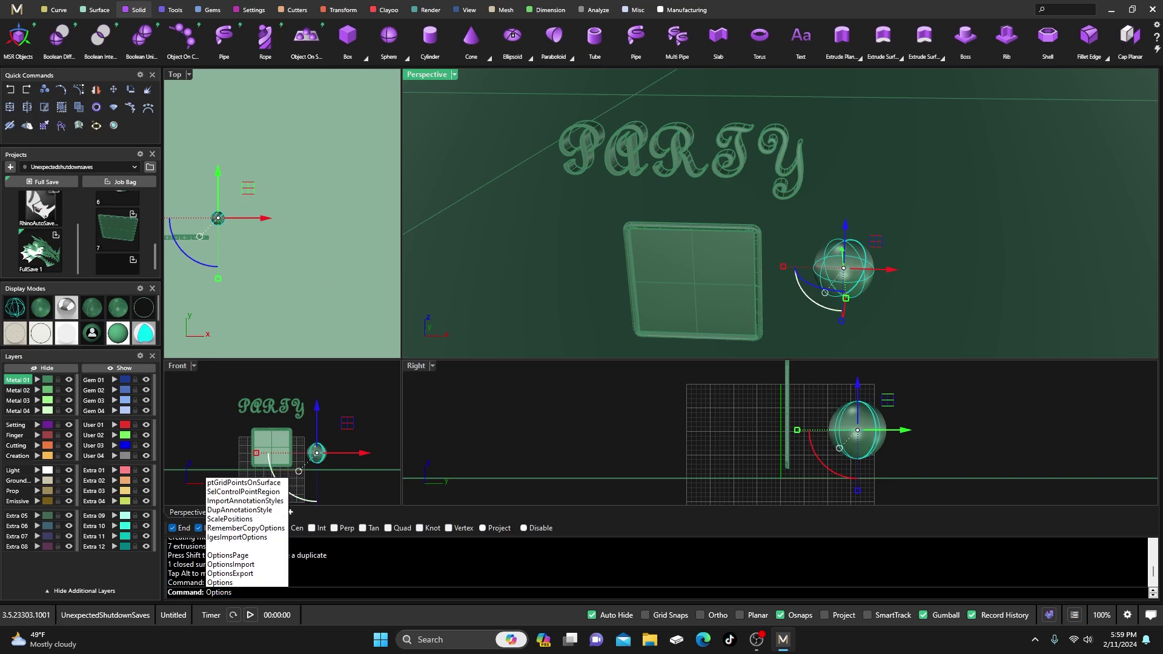
click(224, 579)
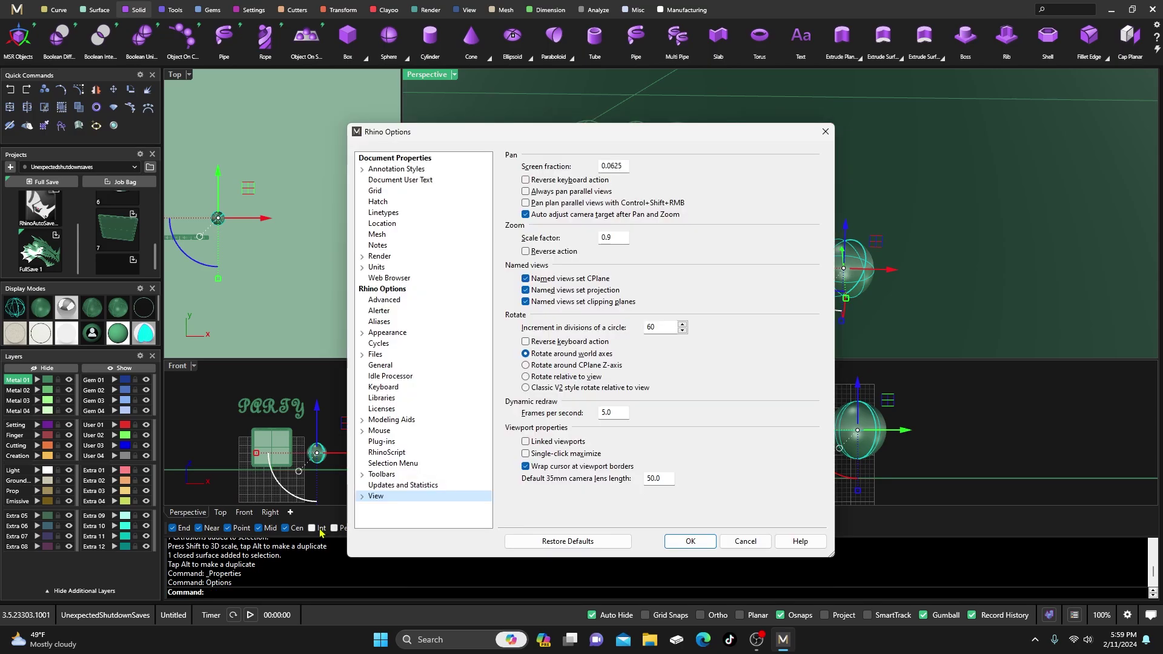
click(380, 475)
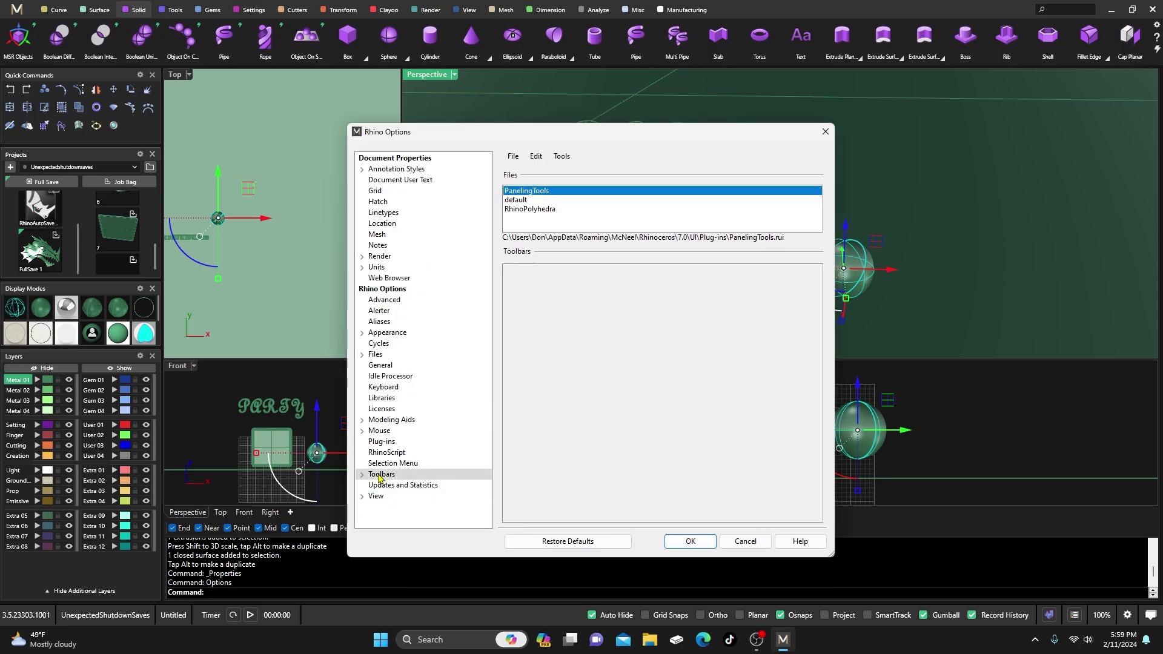
click(522, 201)
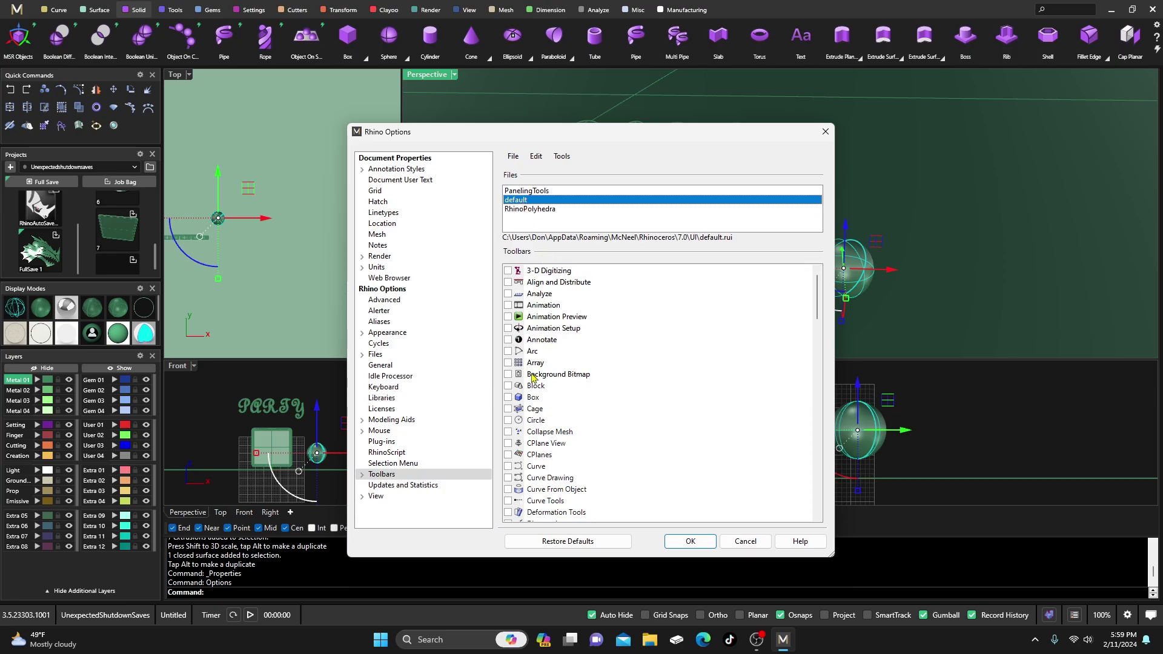
scroll(533, 378, down, 20)
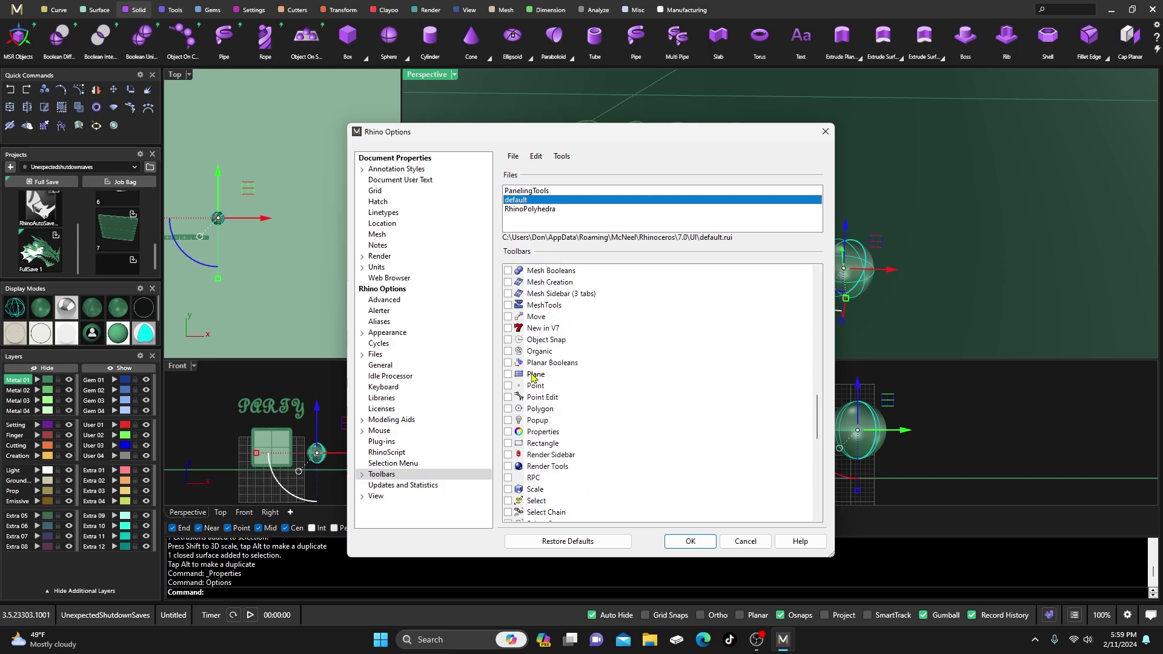
scroll(532, 378, down, 8)
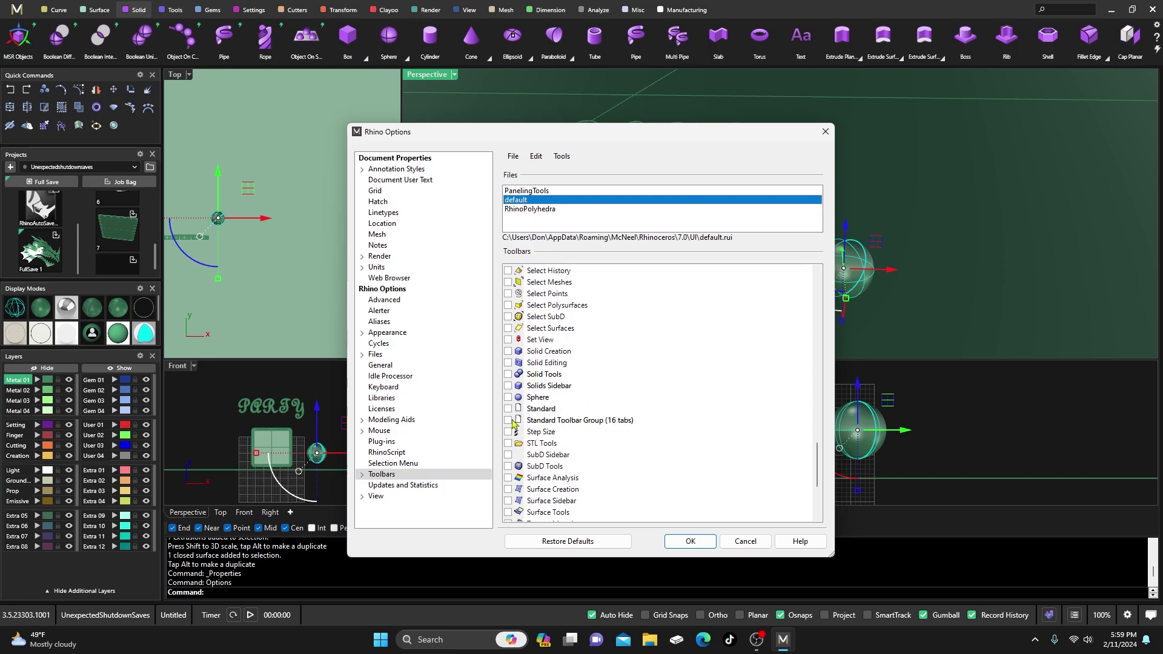
click(508, 420)
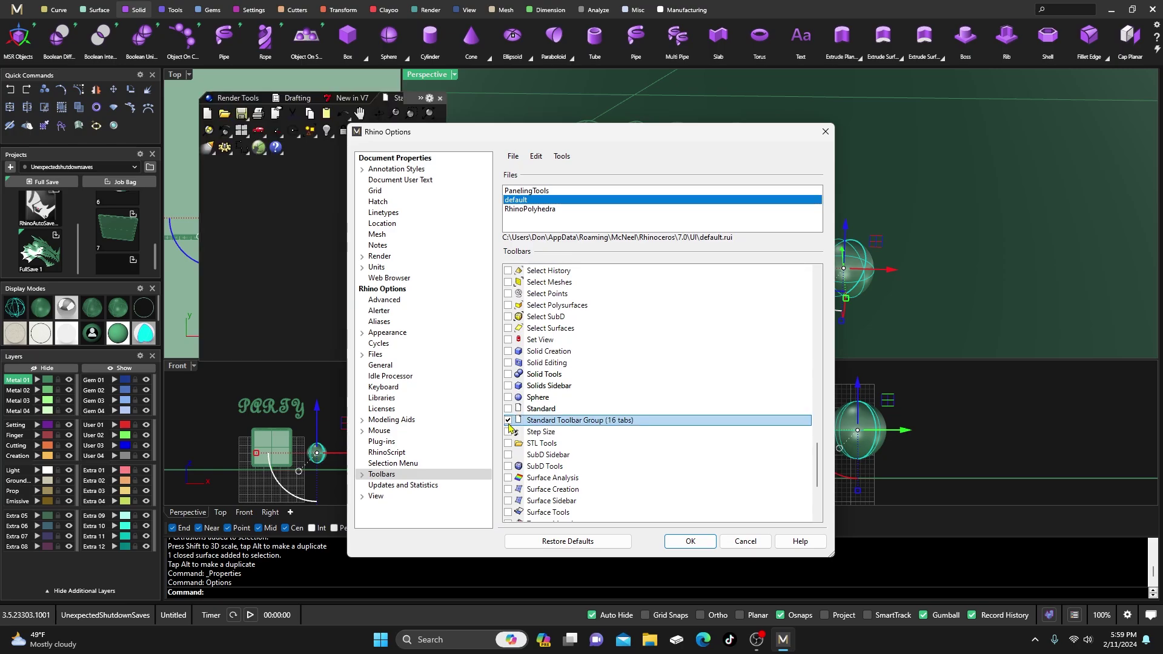
click(689, 541)
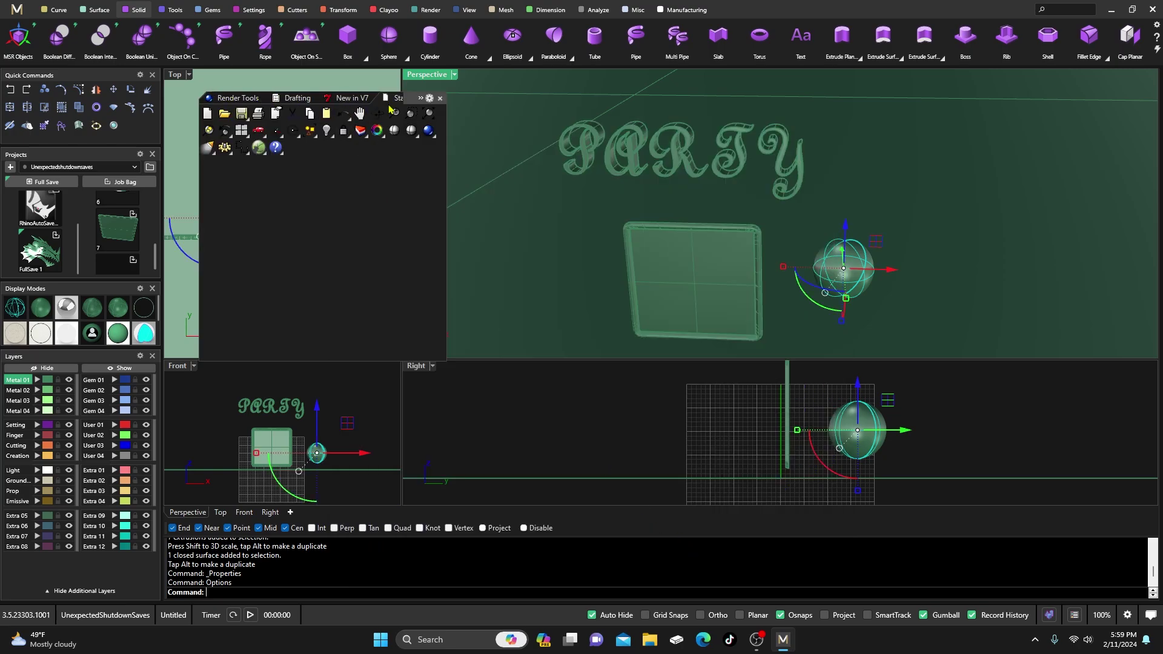
Dock the Standard tool set and set the render backdrop to solid black.
drag(402, 98, 402, 76)
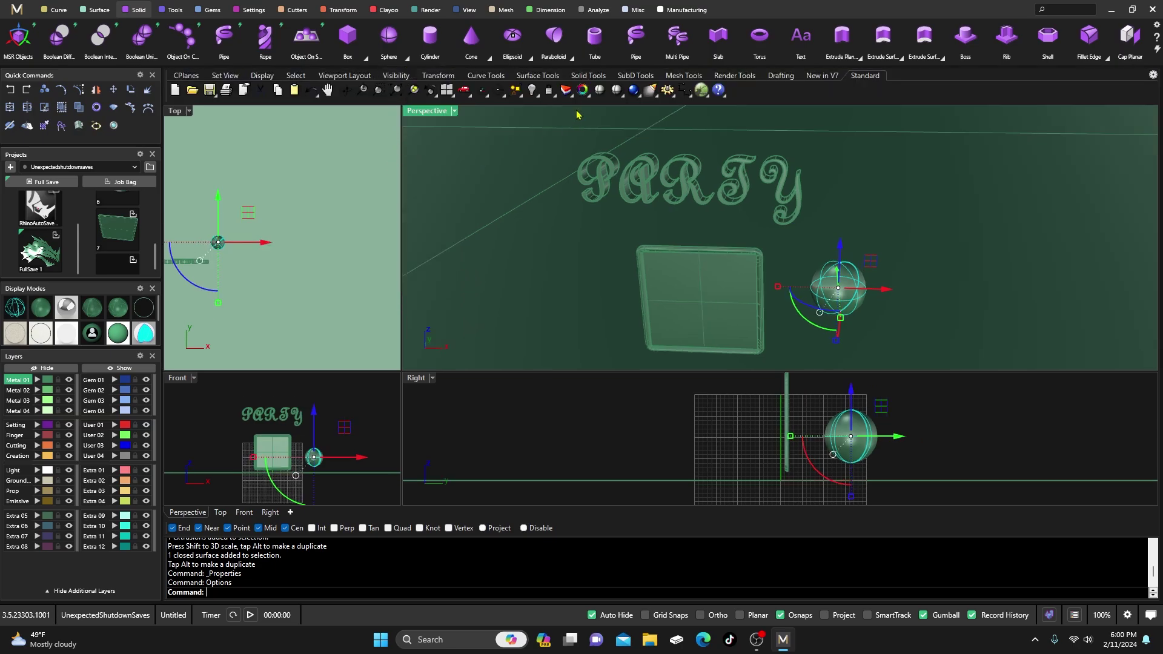
click(582, 91)
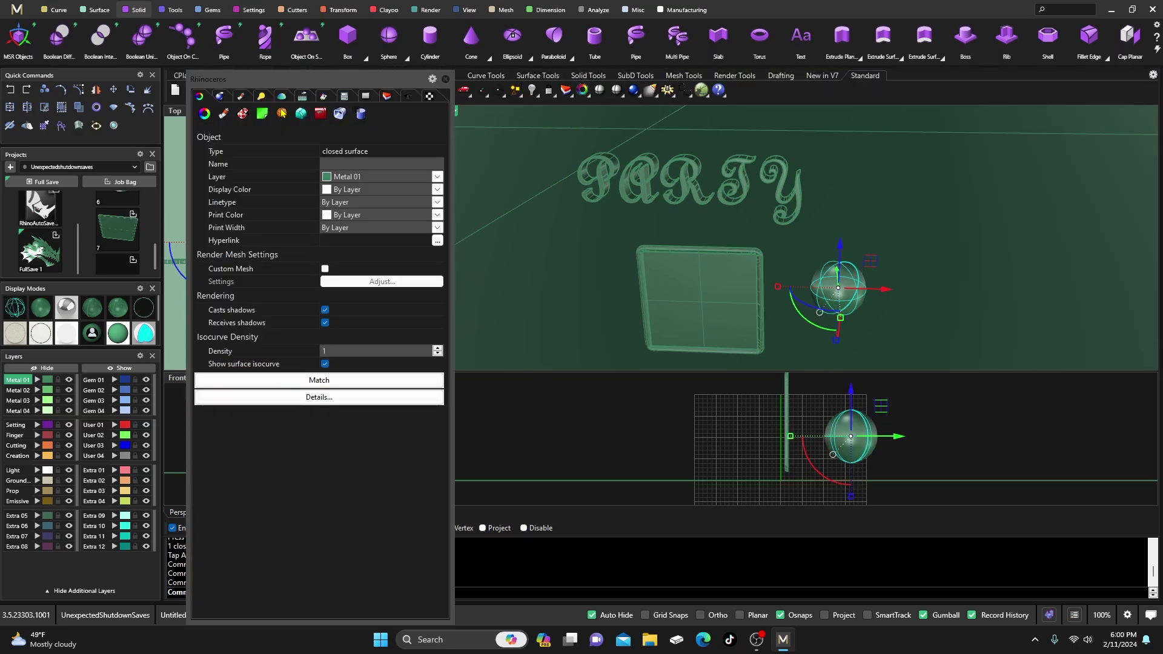
click(220, 96)
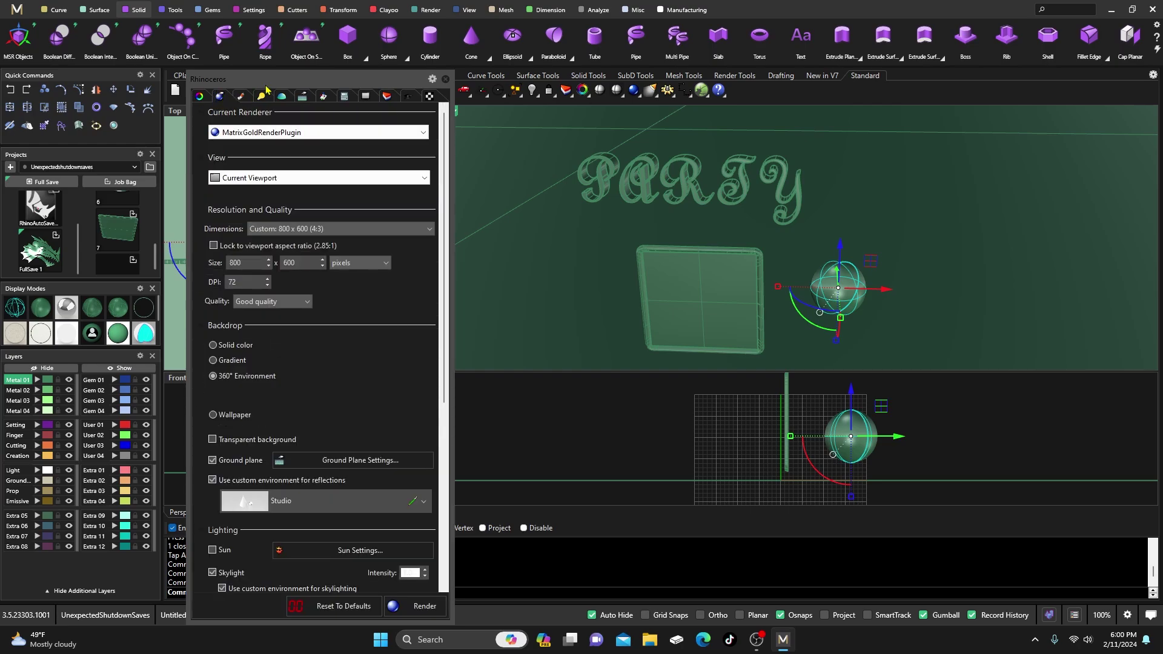
drag(283, 76, 230, 35)
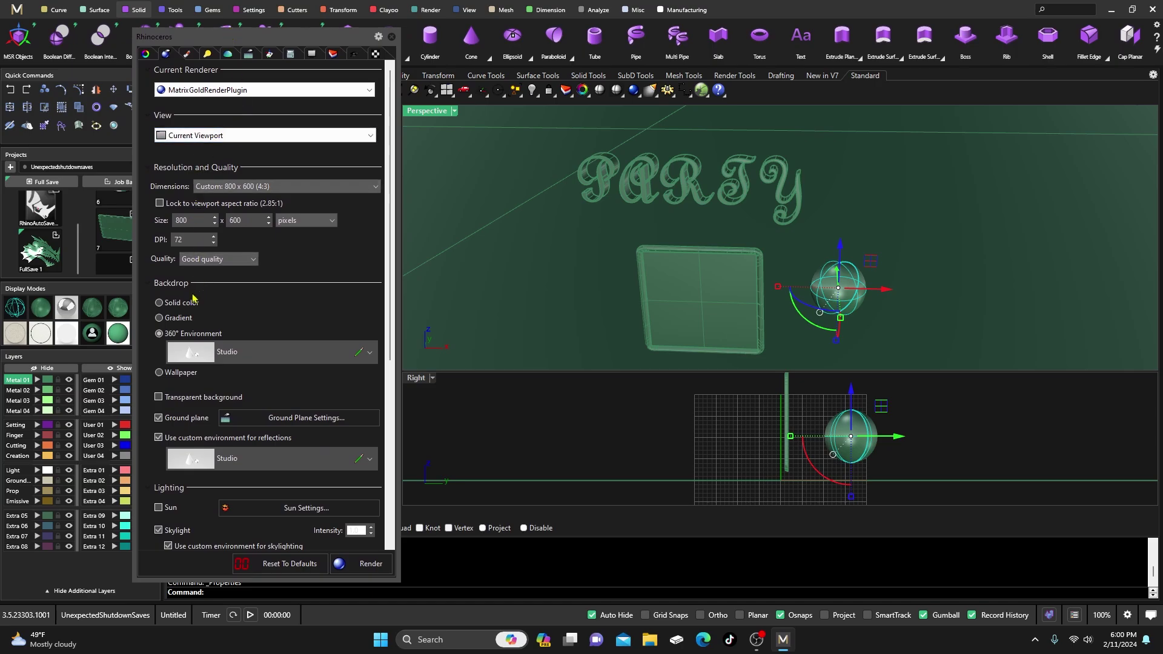
click(160, 302)
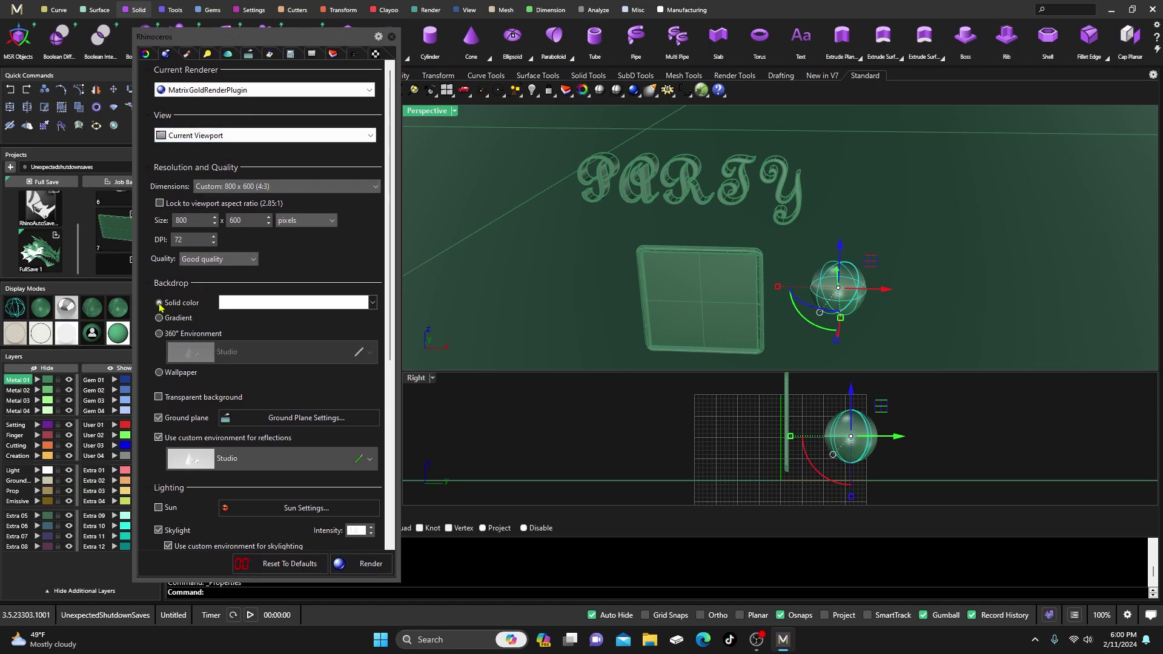
click(247, 307)
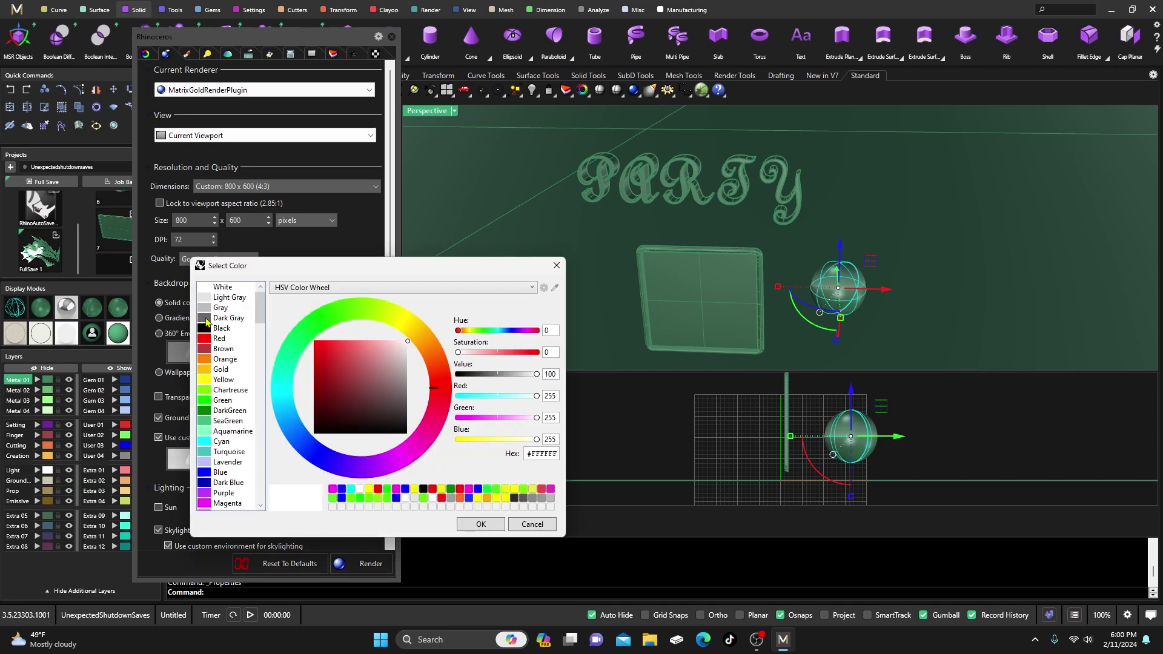
click(222, 327)
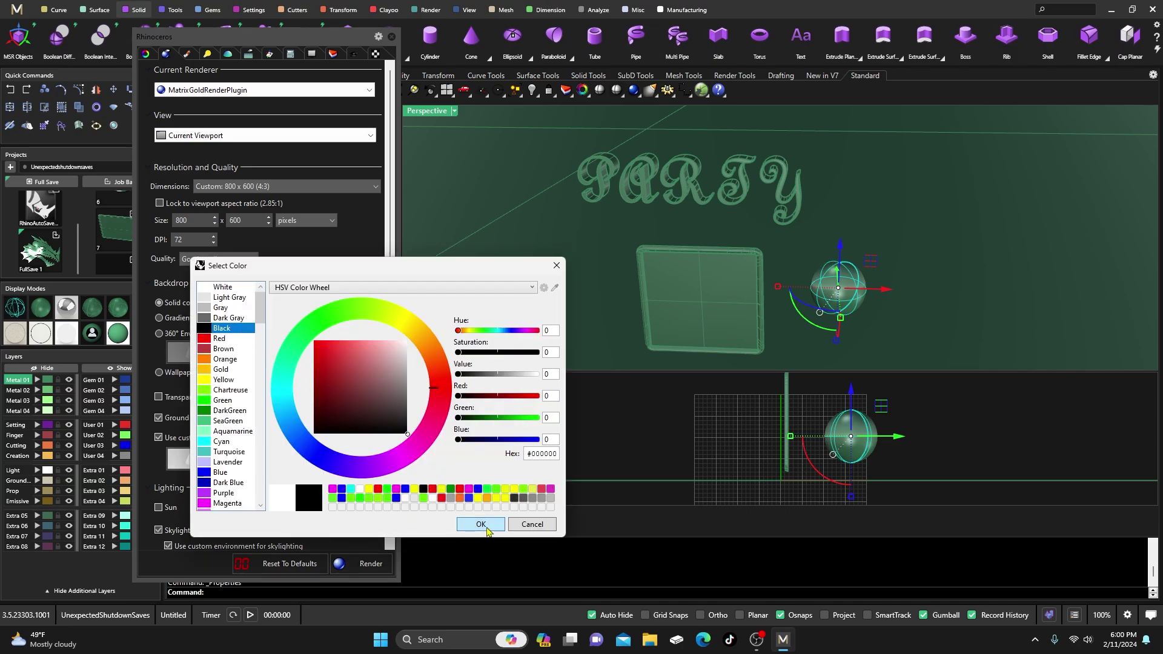
click(481, 524)
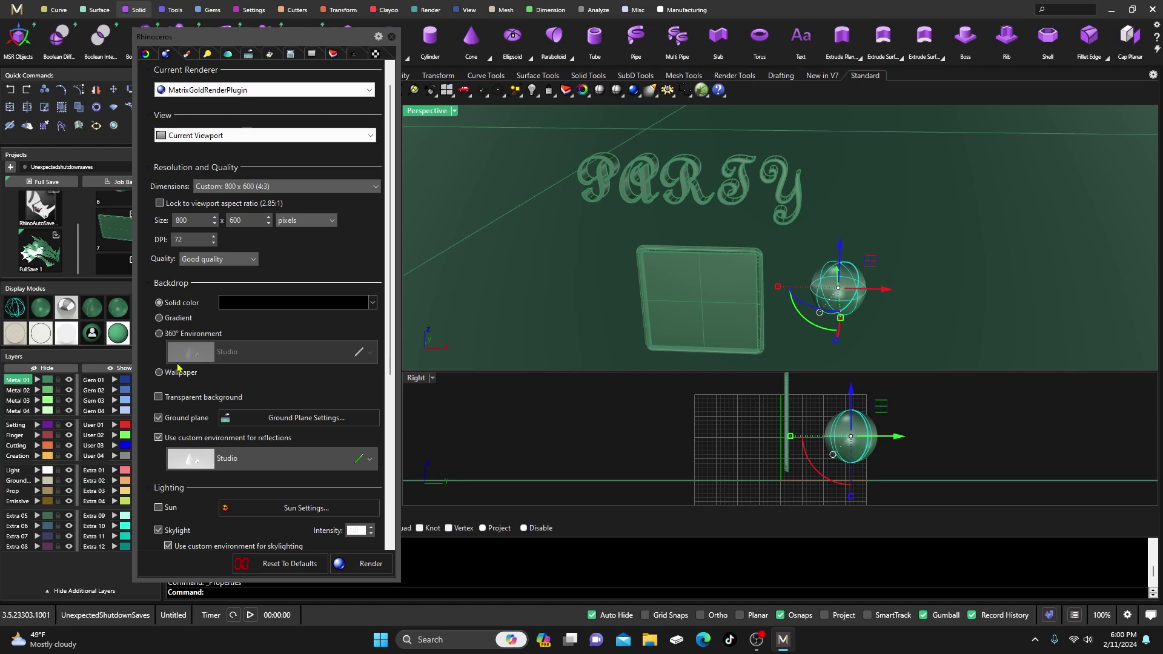
Turn off the custom reflection environment and the skylight in render settings.
scroll(179, 366, down, 4)
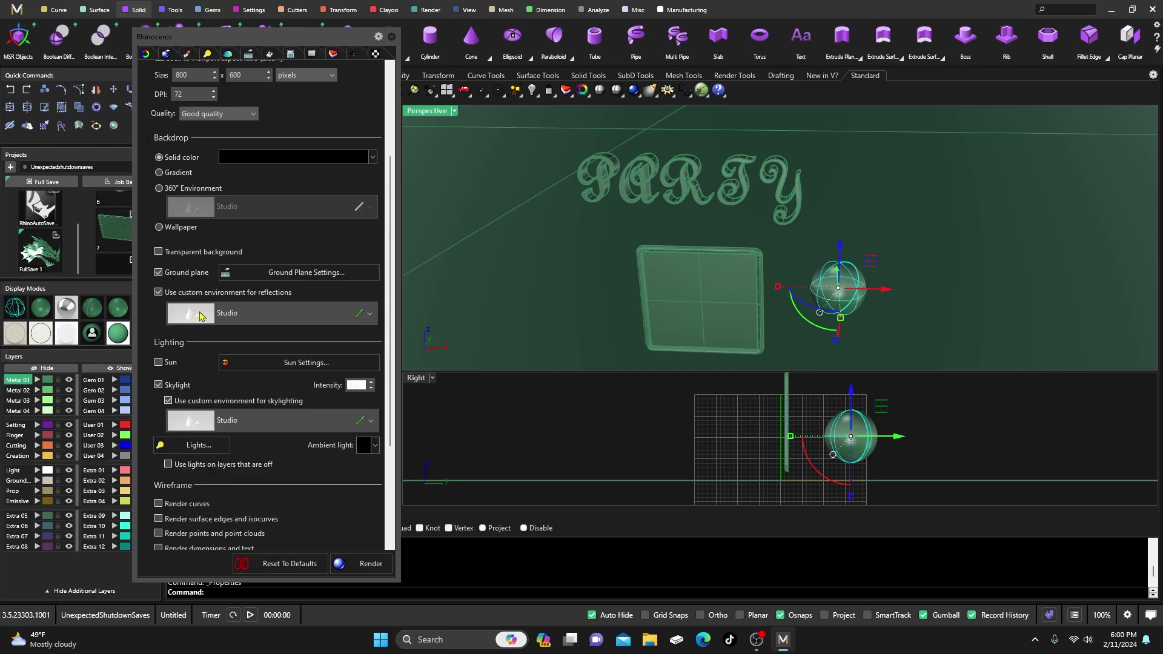
click(159, 293)
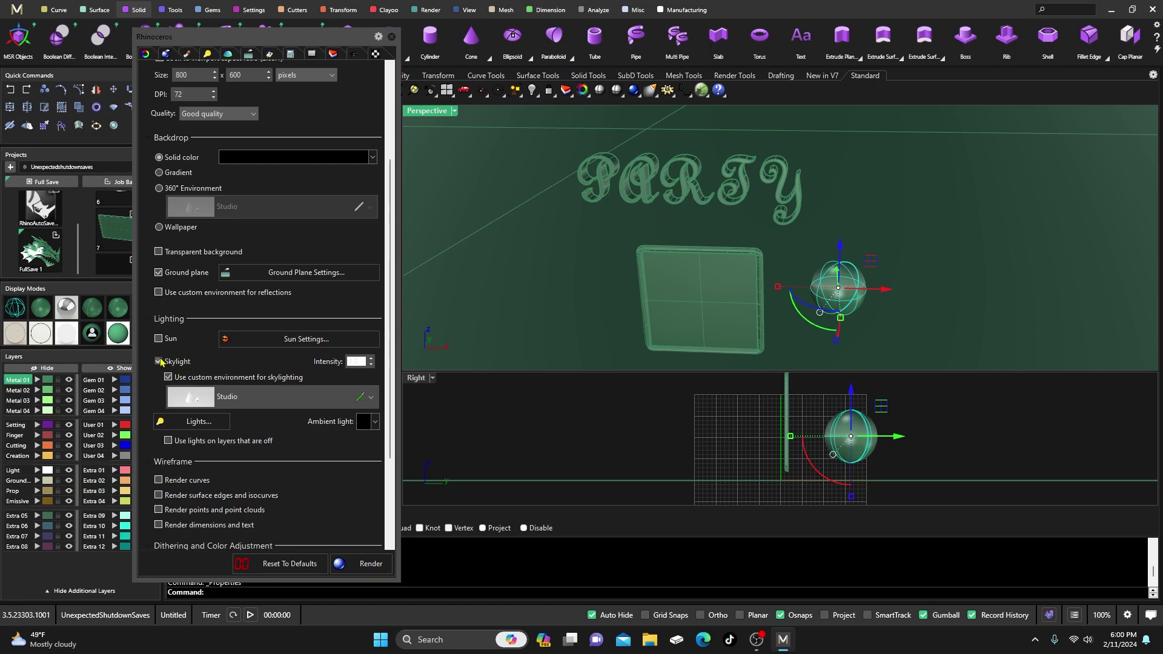
click(159, 361)
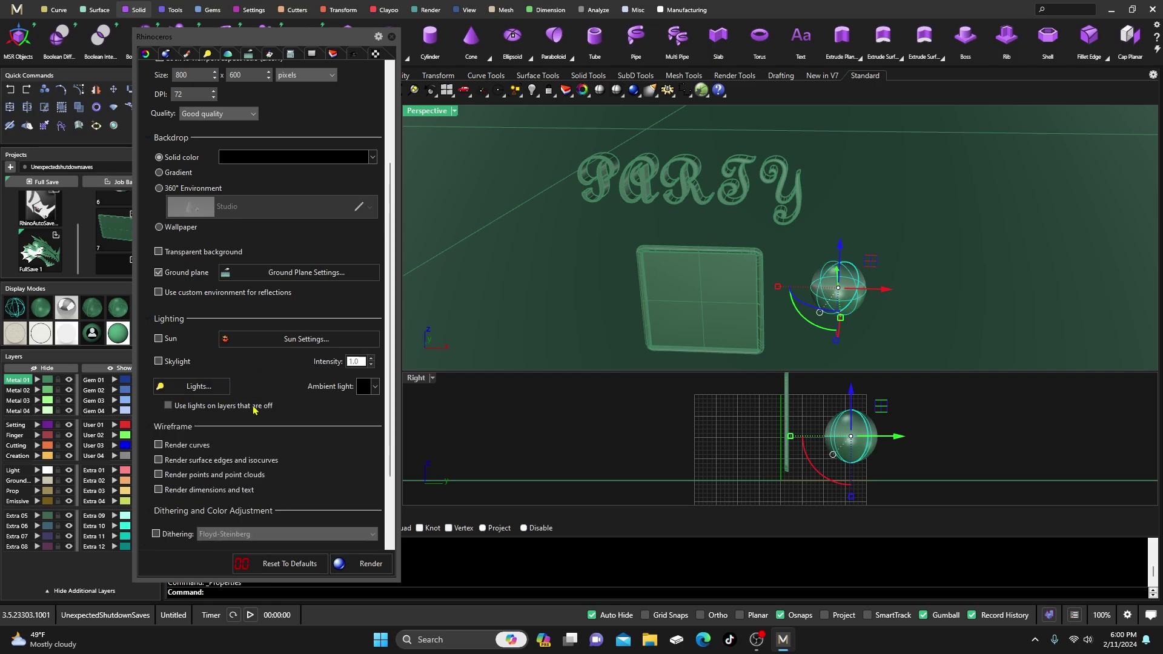
scroll(270, 418, up, 3)
scroll(271, 423, up, 2)
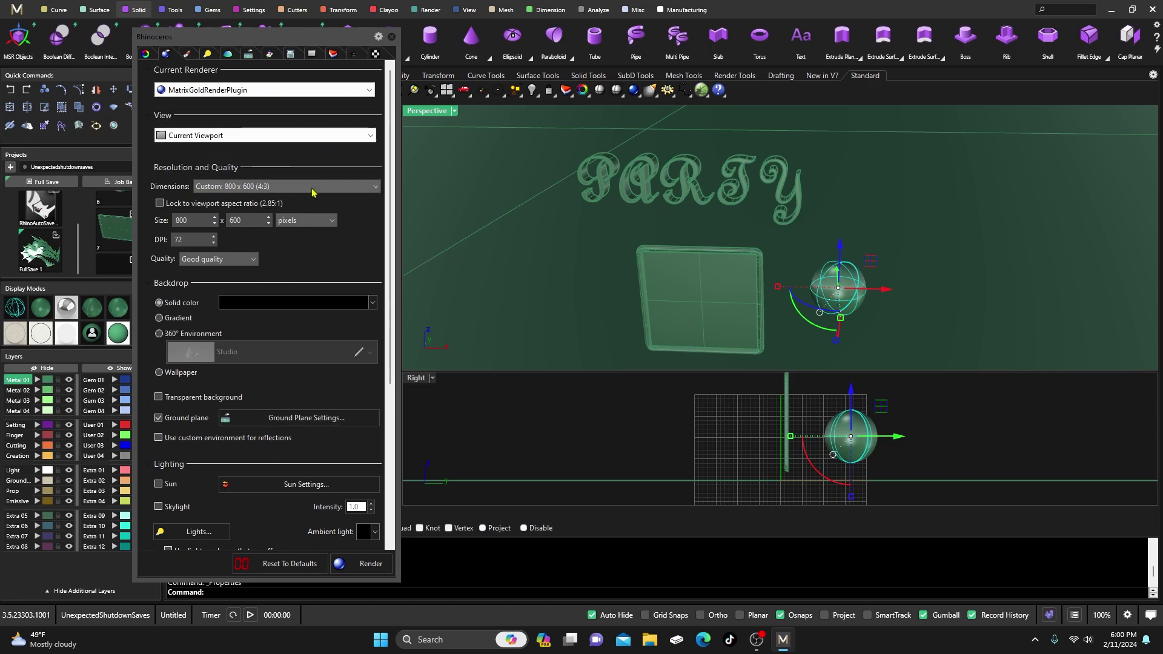
Select the large plane and show its material properties.
click(510, 223)
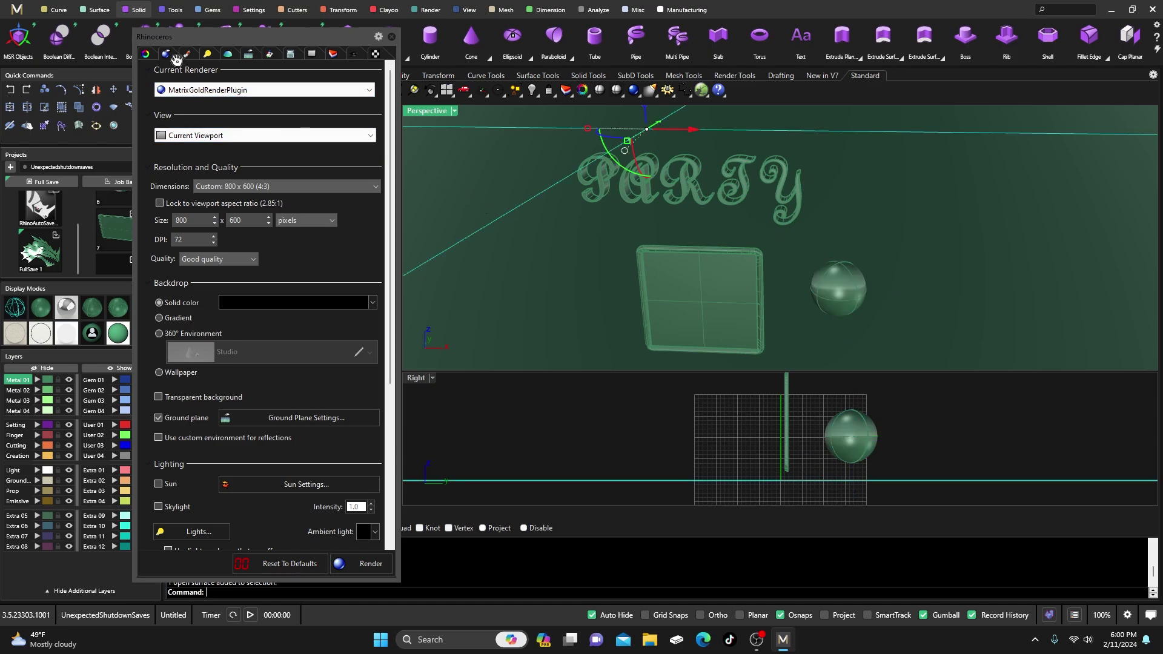
click(146, 54)
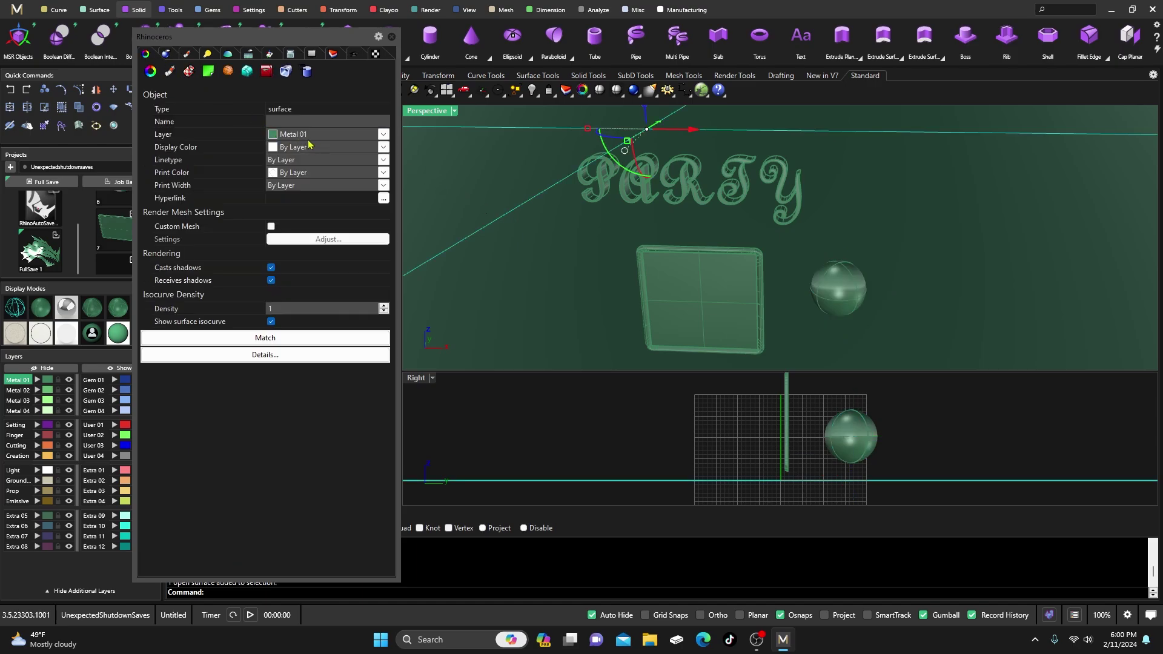
click(473, 391)
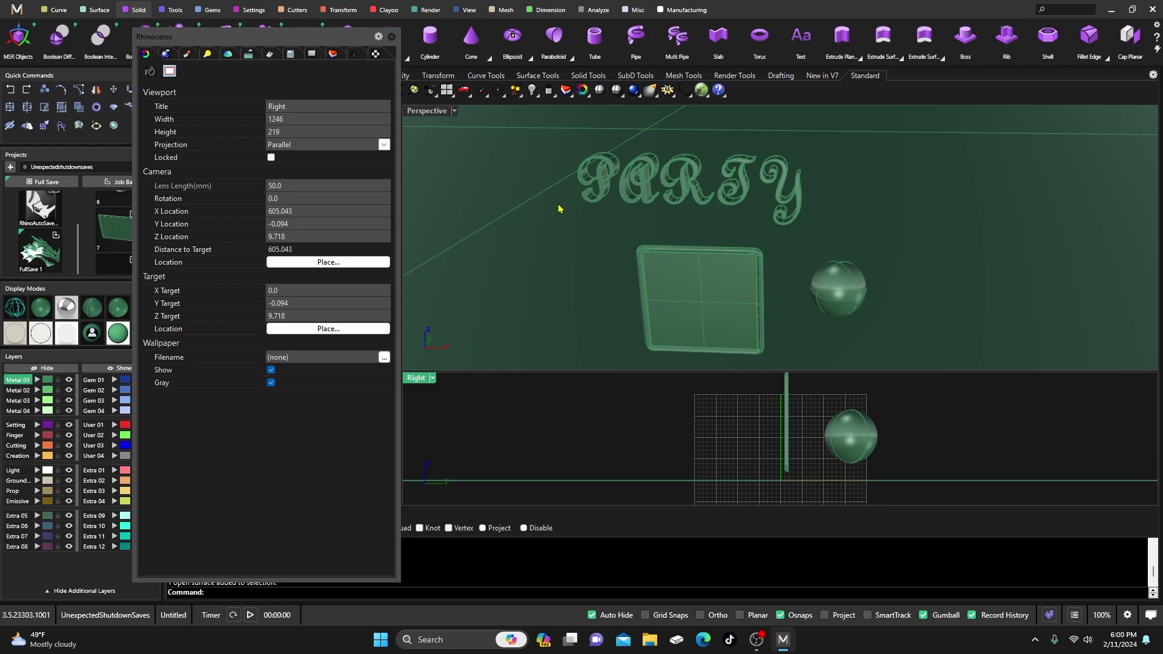
click(531, 220)
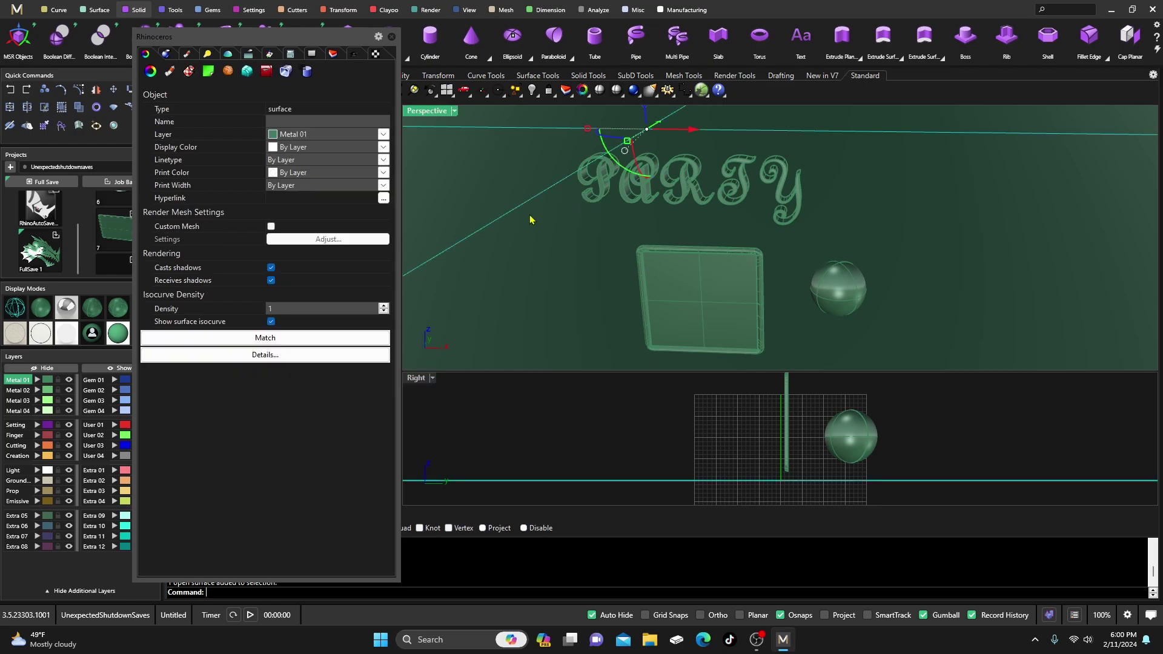
click(170, 73)
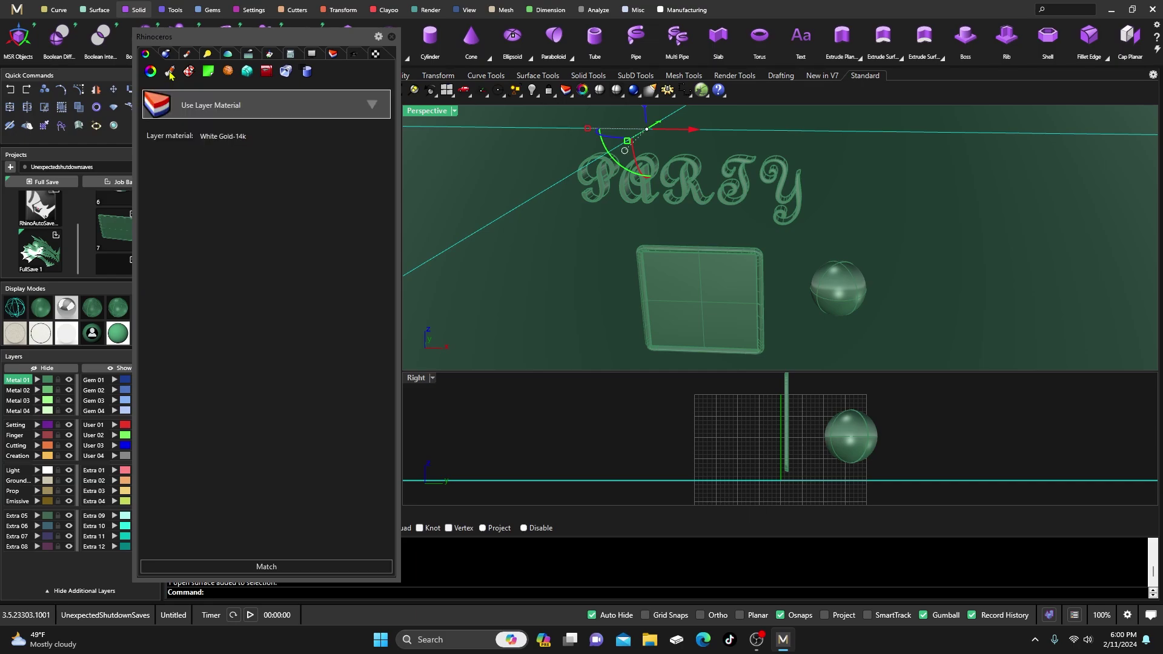
Import Diamond Tile from the material library's Pattern folder as the plane's material.
click(233, 108)
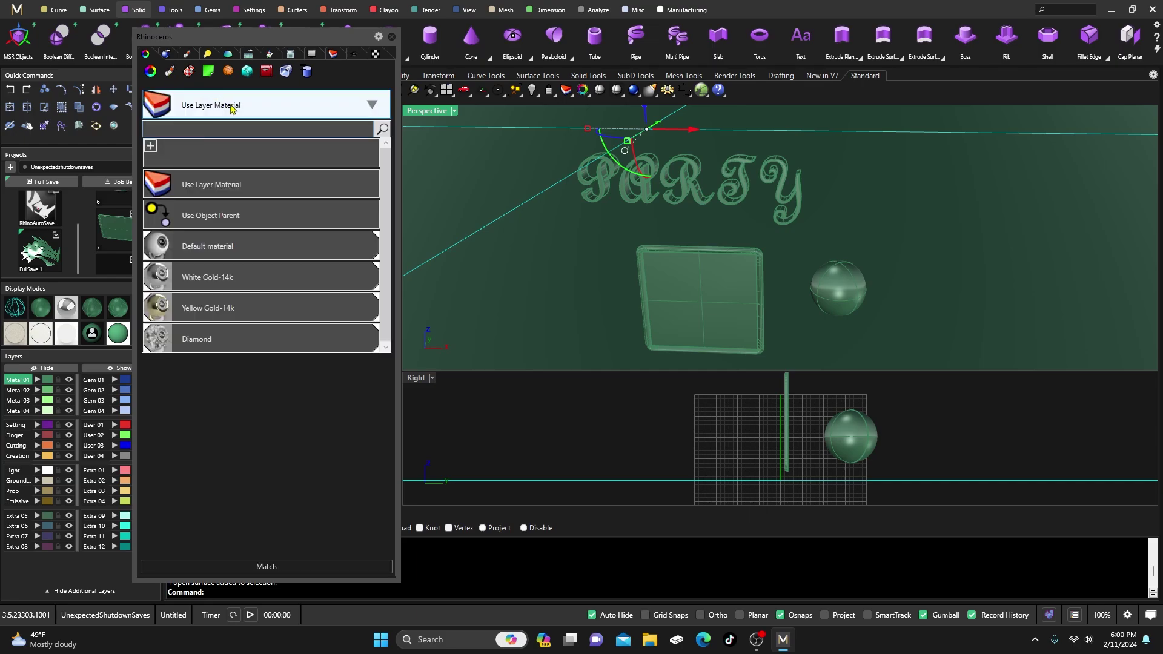
click(151, 147)
click(213, 154)
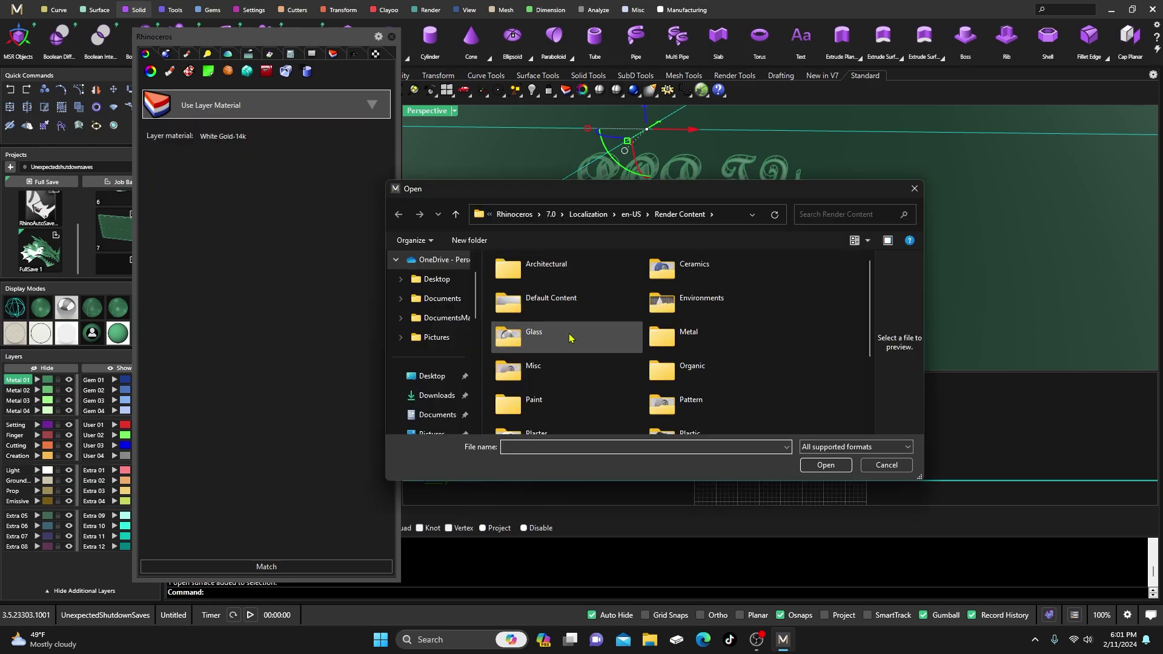
scroll(563, 336, down, 3)
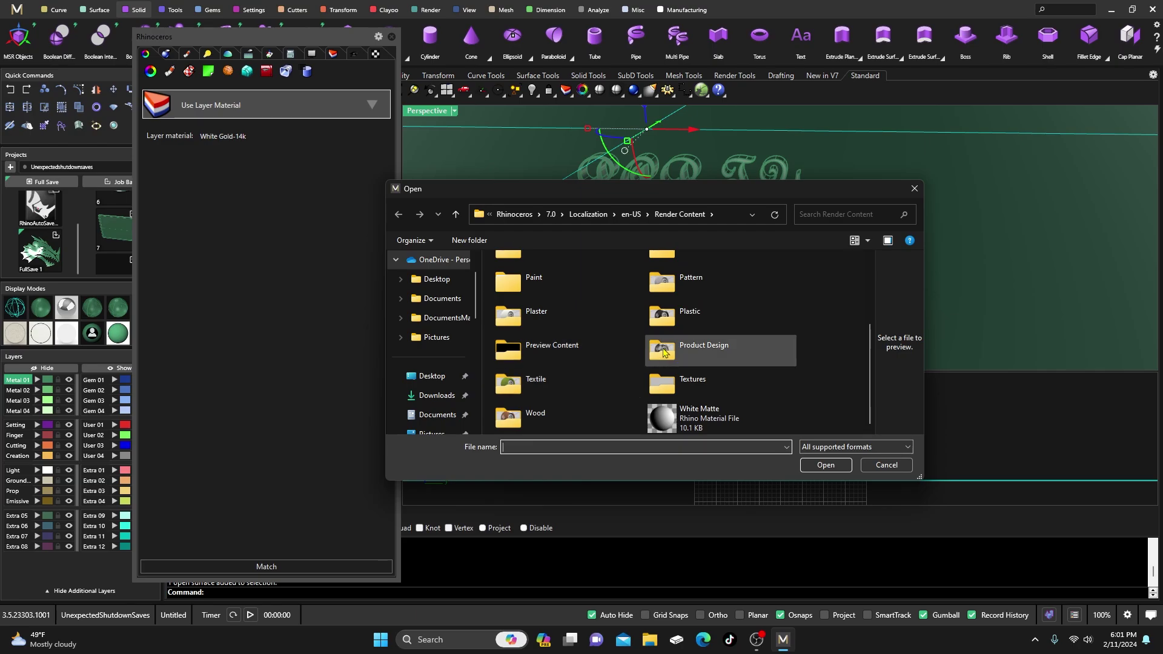
click(675, 287)
double_click(675, 287)
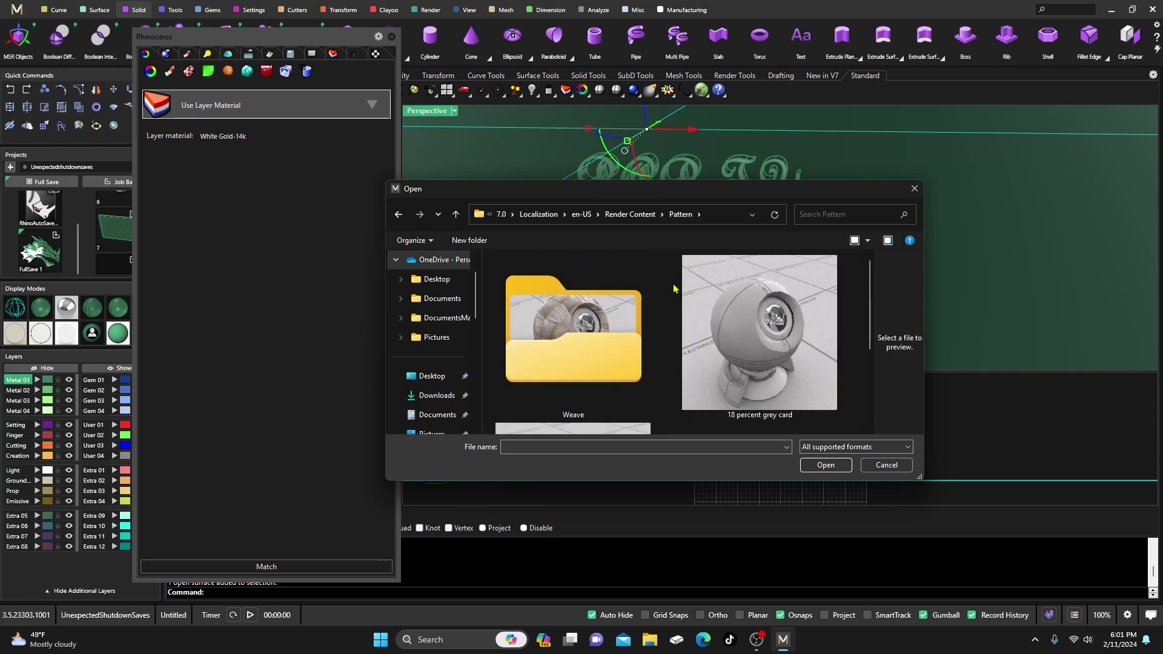
scroll(674, 290, down, 3)
double_click(586, 337)
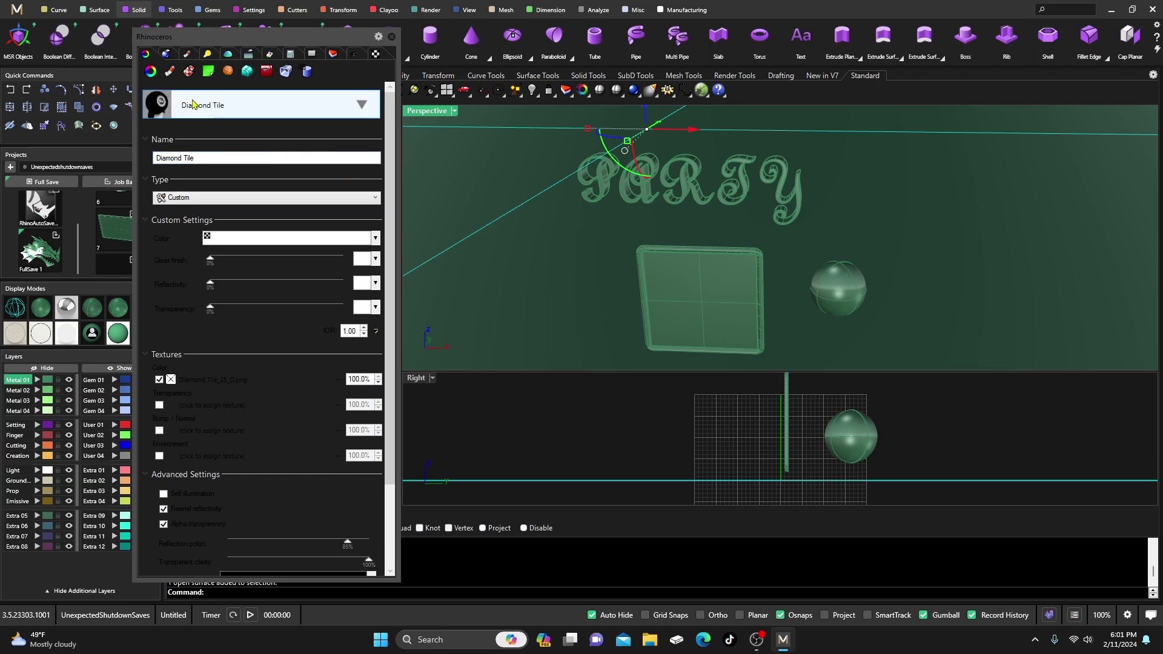
Apply the Diamond Tile material from the material library to the floor plane.
click(188, 55)
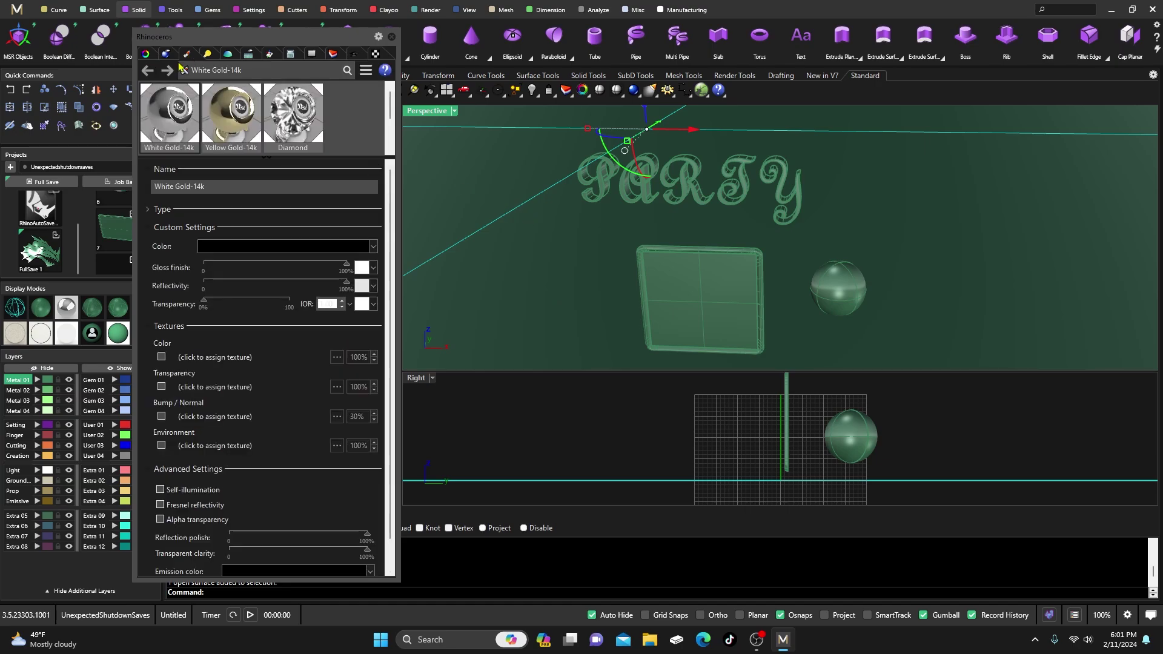
scroll(392, 108, down, 3)
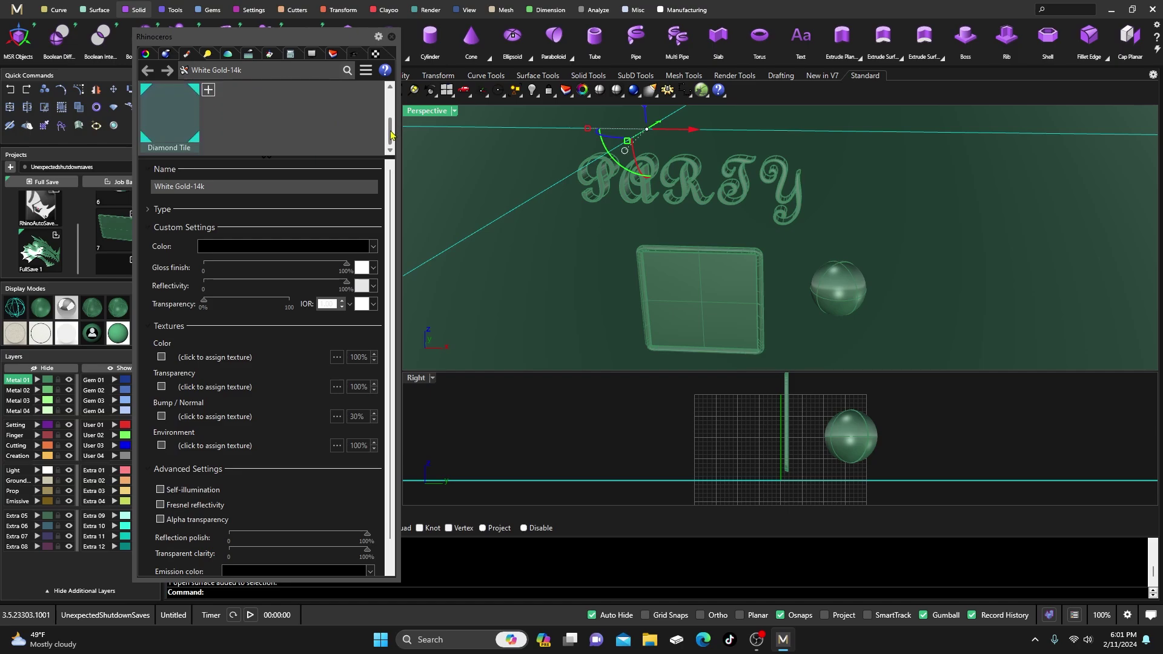
click(171, 117)
drag(171, 116, 489, 231)
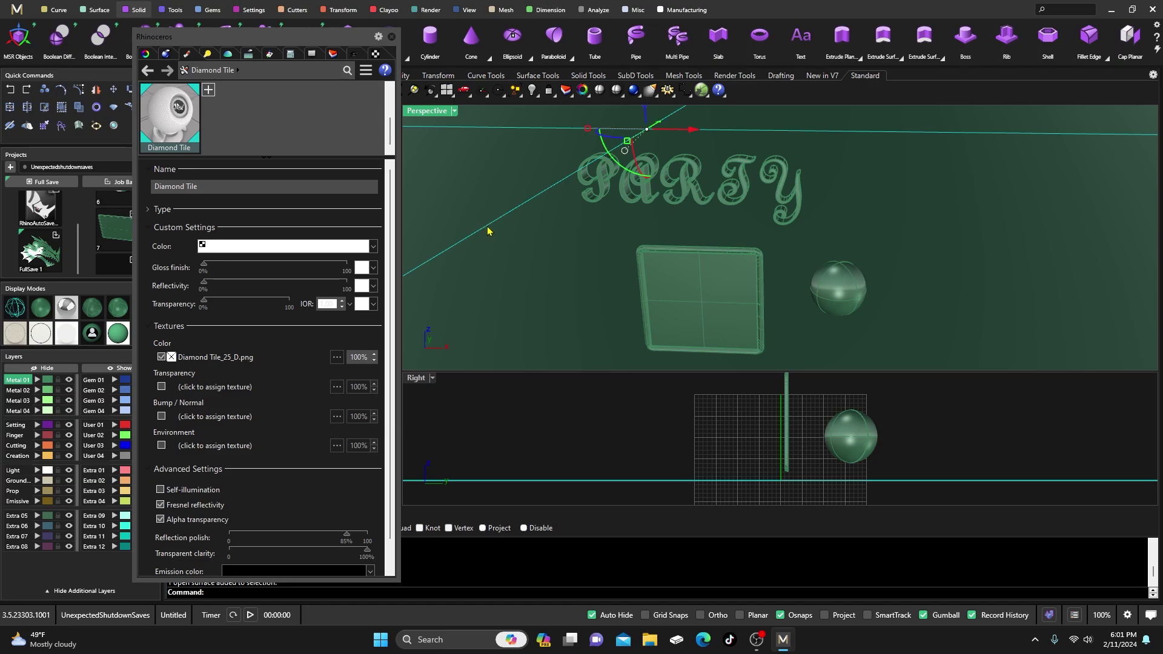
click(496, 428)
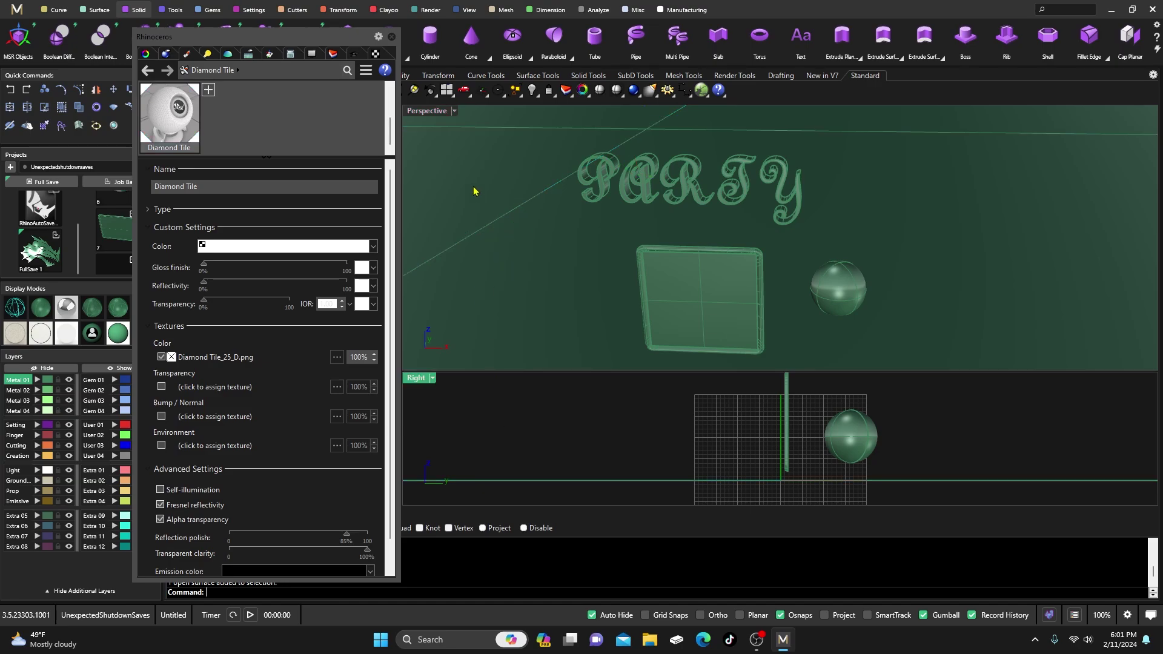
Preview the Perspective view in Raytraced mode, then switch it back to Shaded.
click(425, 111)
click(514, 161)
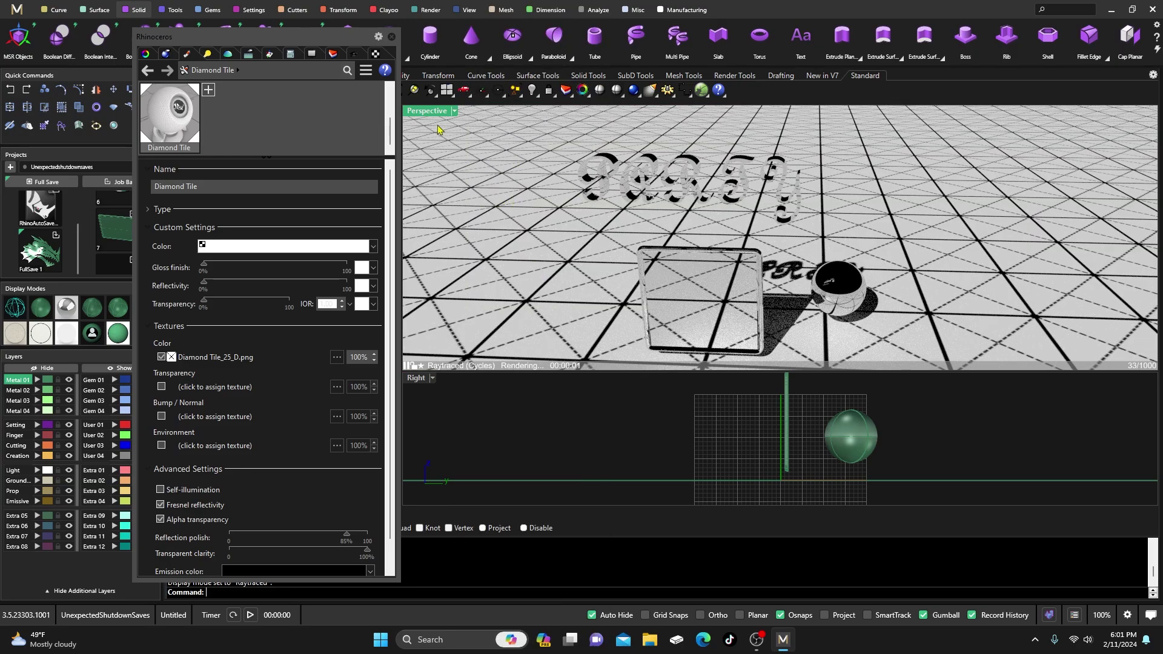
click(427, 112)
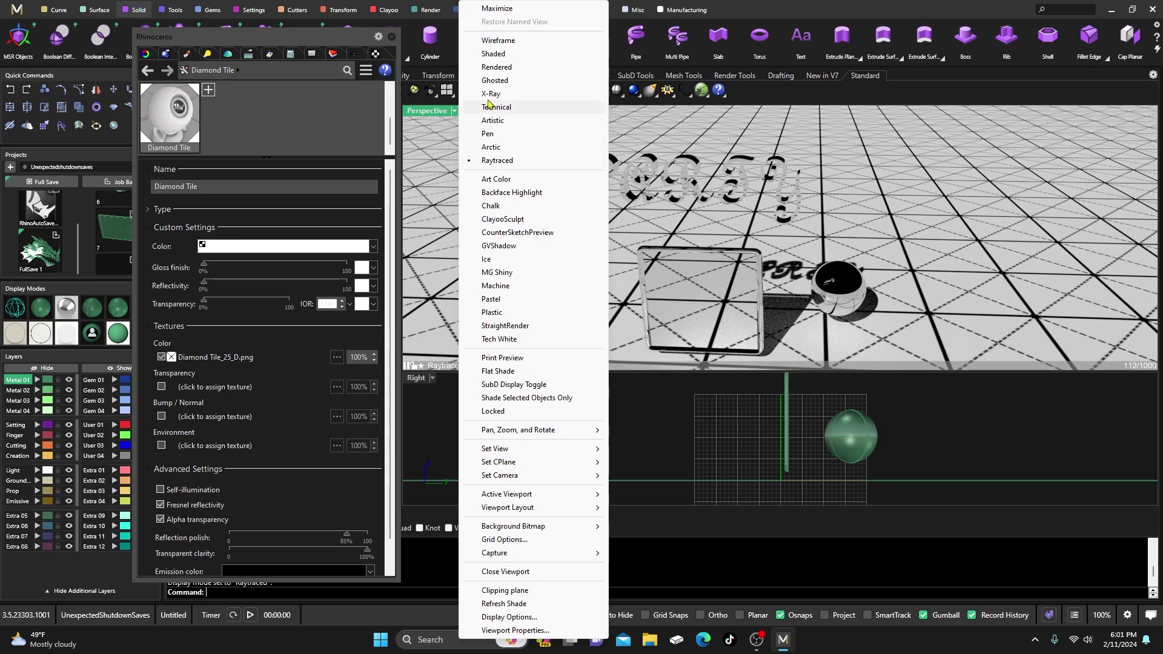
click(493, 54)
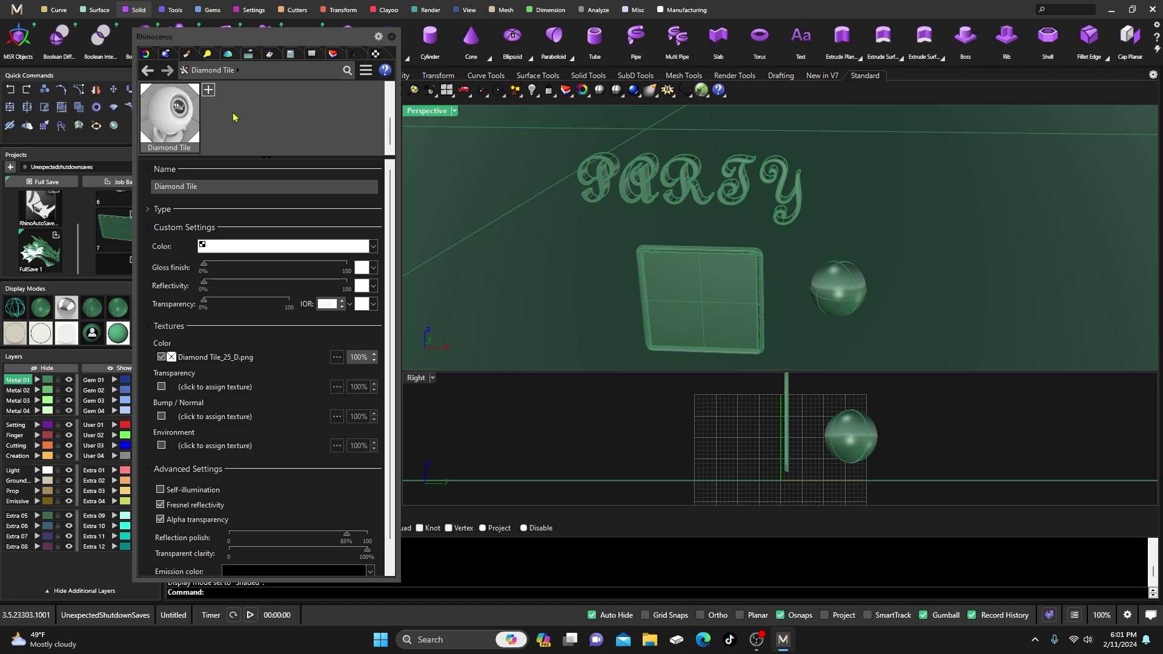
click(209, 92)
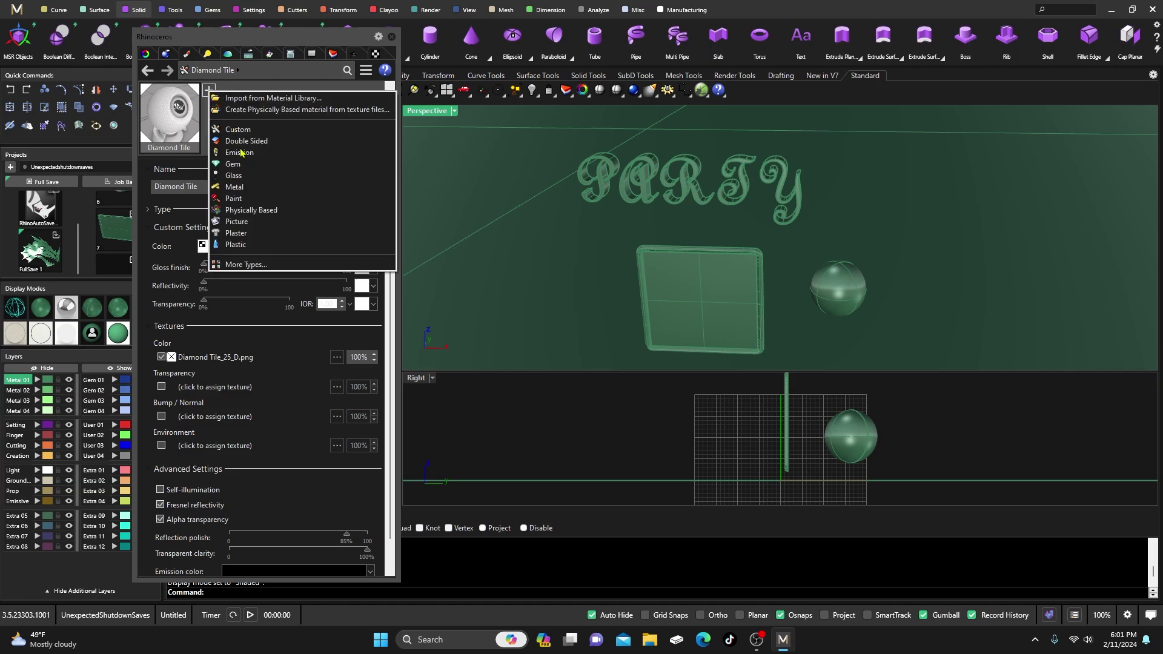
Create a new Physically Based material with default name and add Emission settings.
click(264, 214)
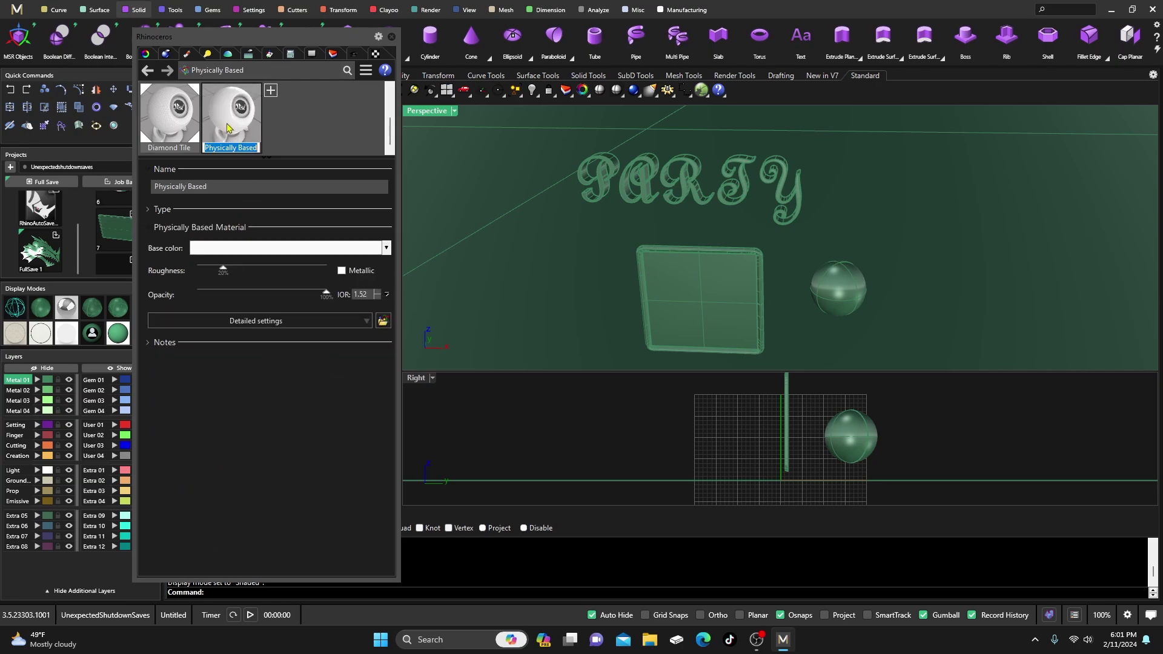
click(227, 127)
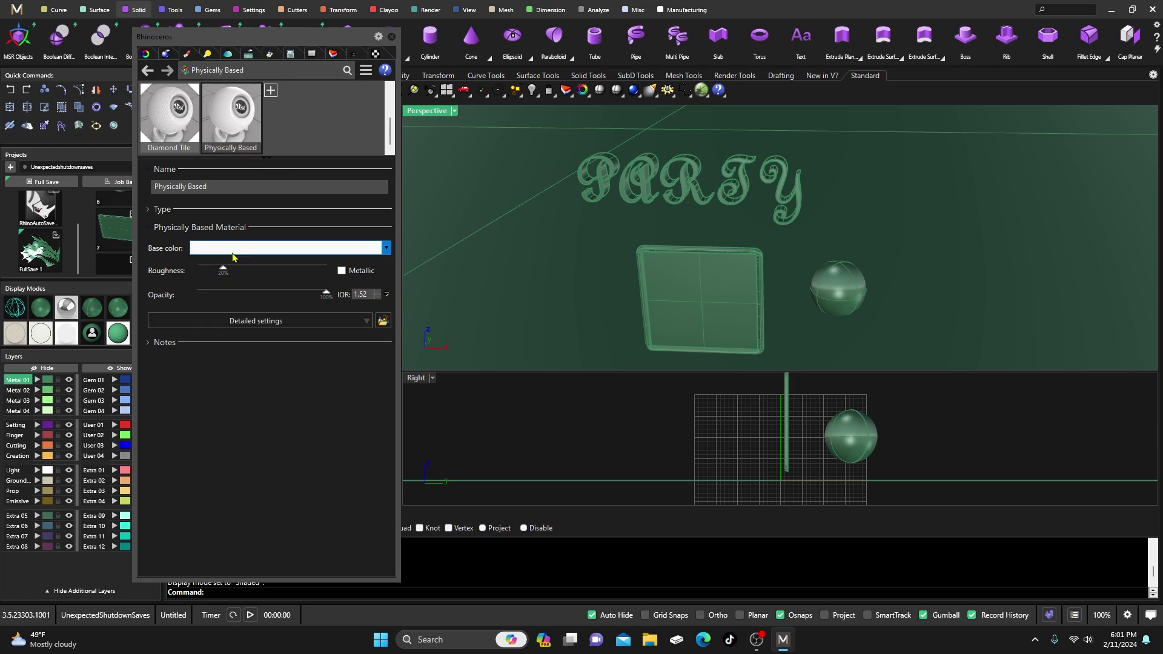
click(253, 322)
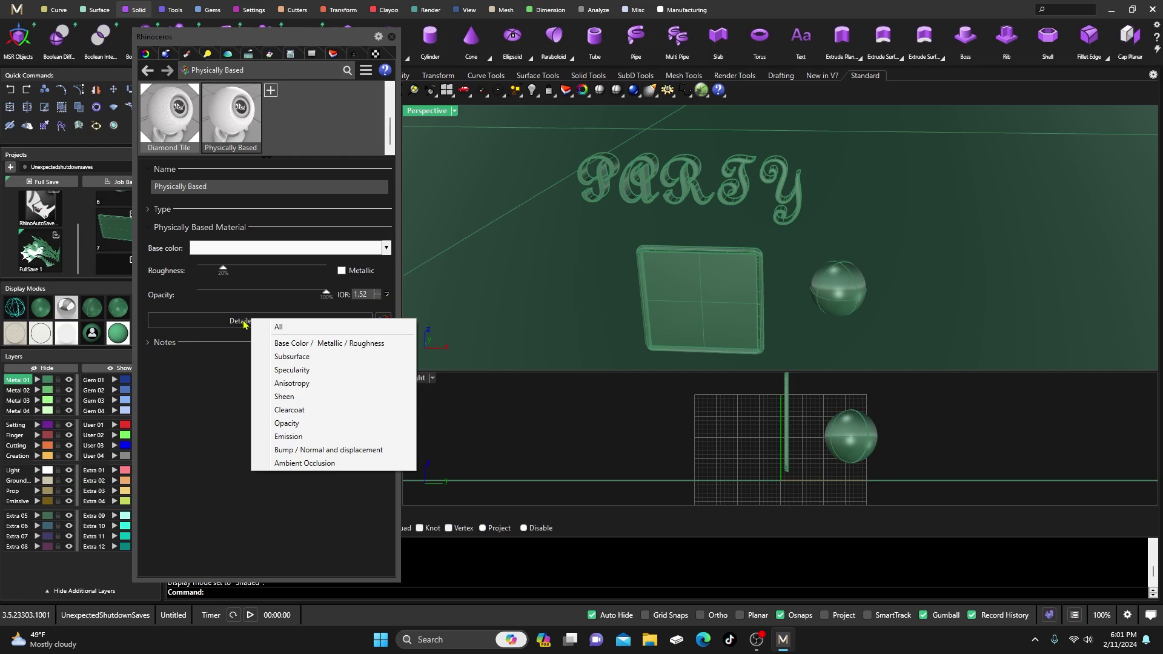
click(287, 437)
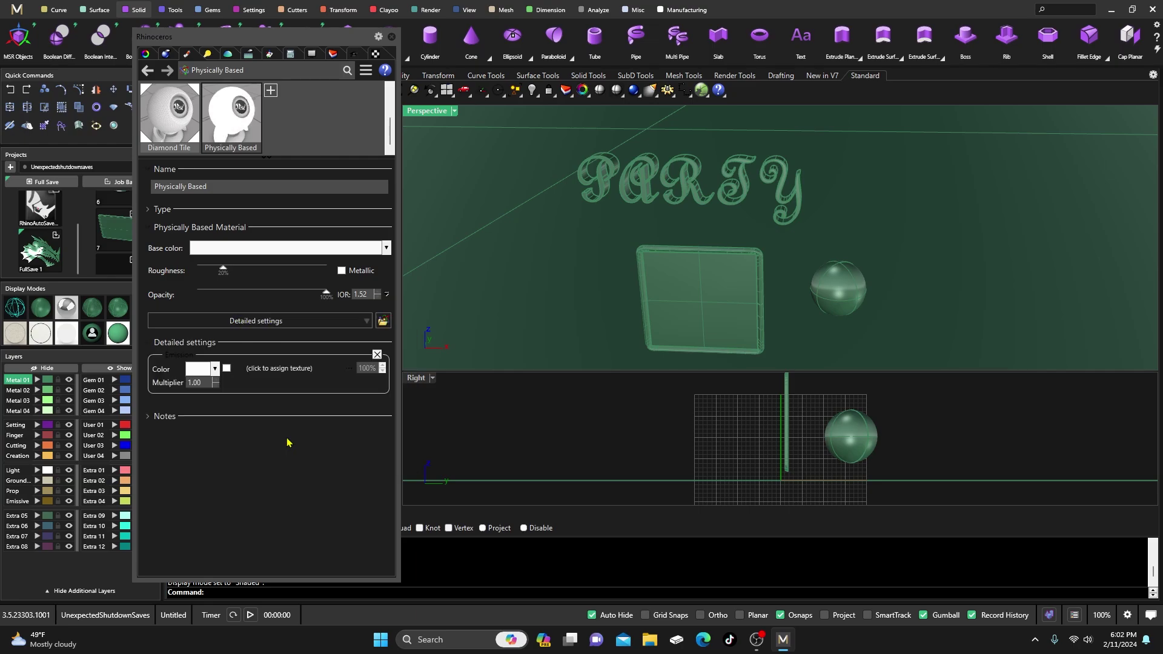
Set the material's emission colour to pure green (#00FF00).
click(200, 370)
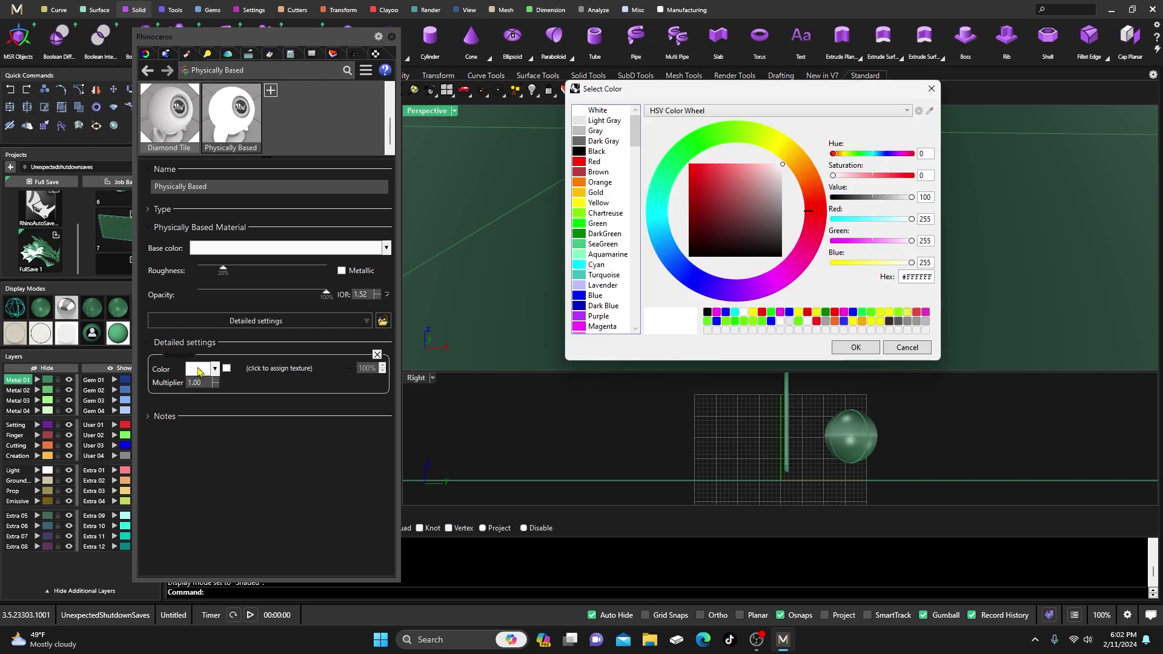
click(705, 142)
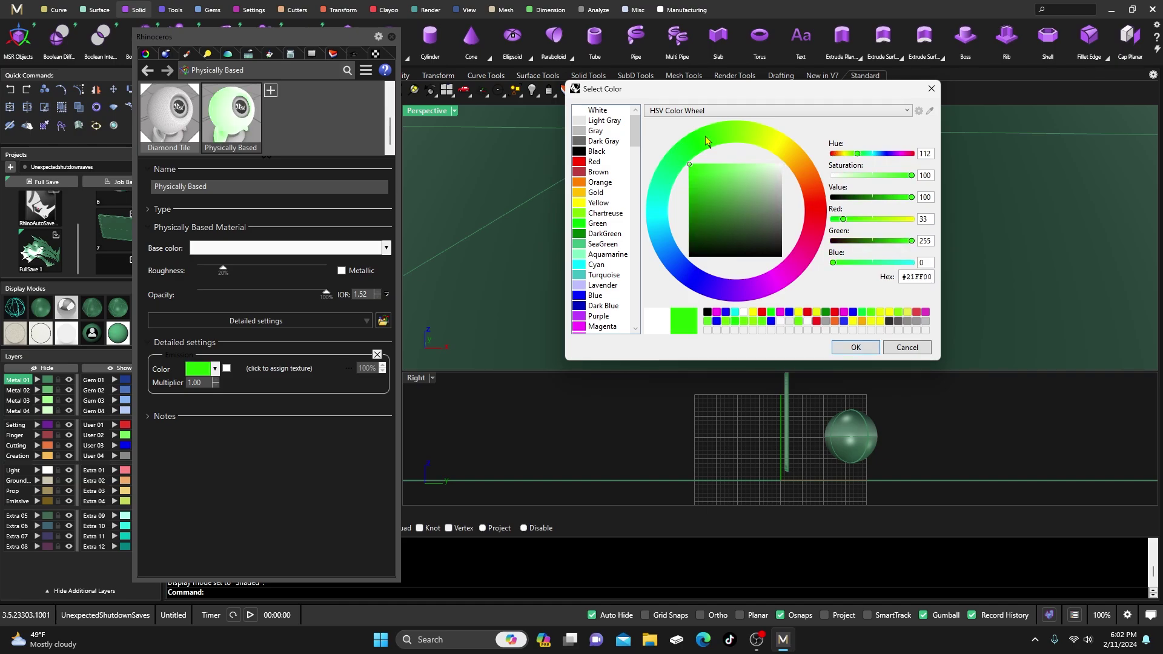
click(583, 226)
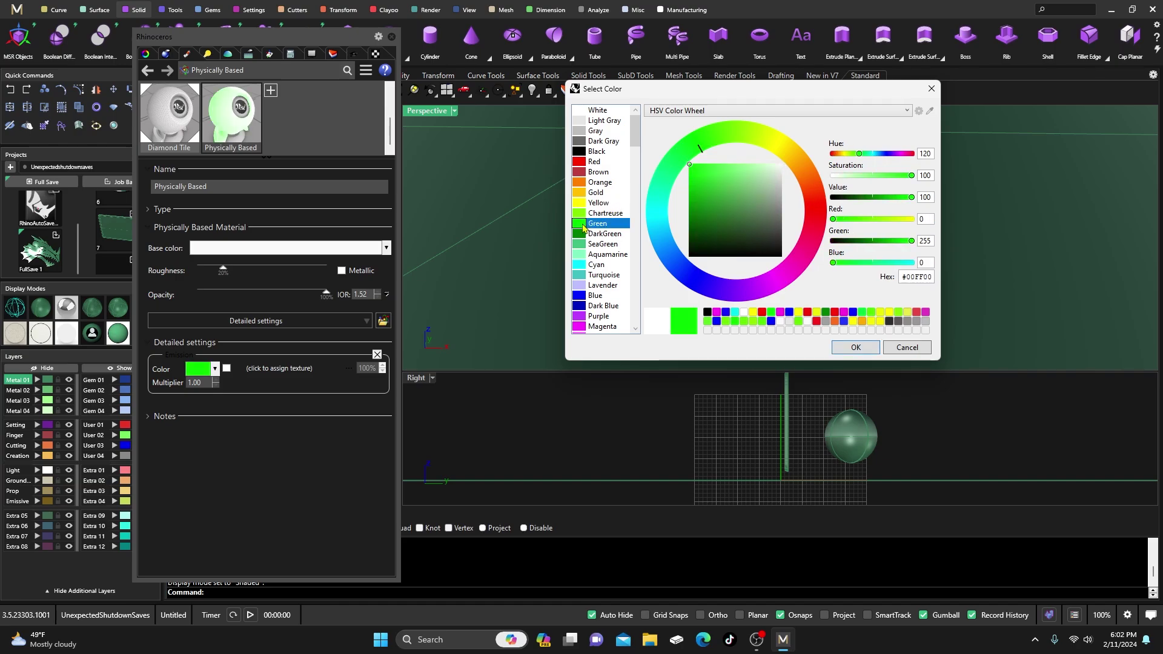
click(856, 347)
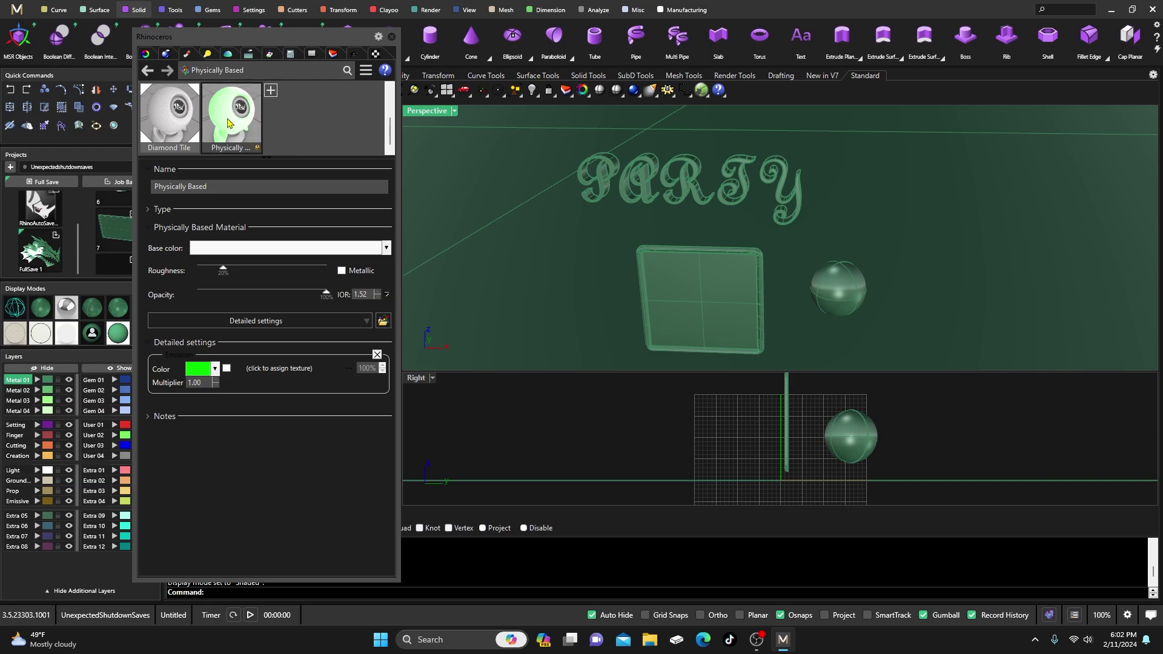
Assign the green emissive material to the letter P and render Perspective raytraced.
drag(229, 123, 596, 189)
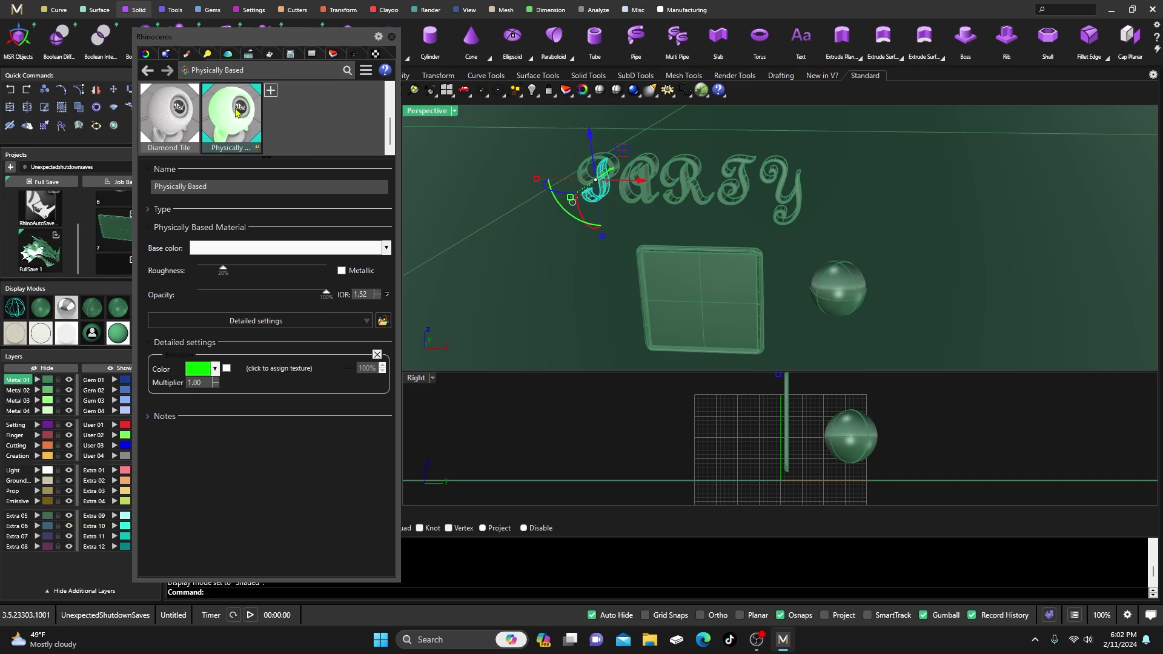
drag(236, 111, 614, 162)
click(560, 391)
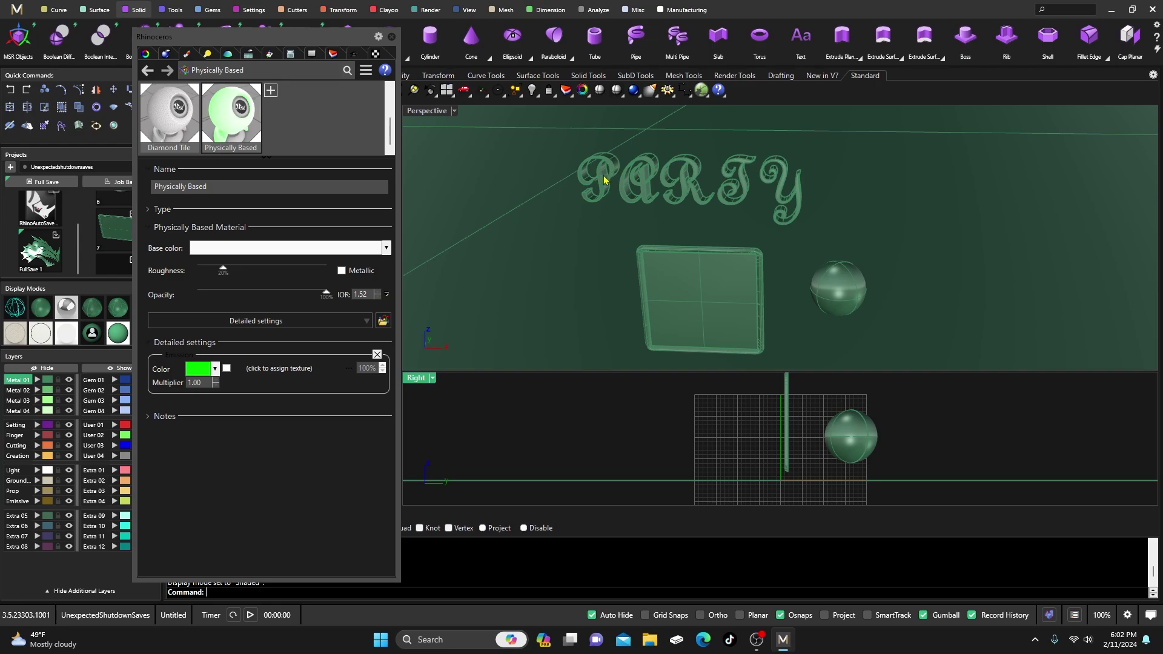
click(423, 111)
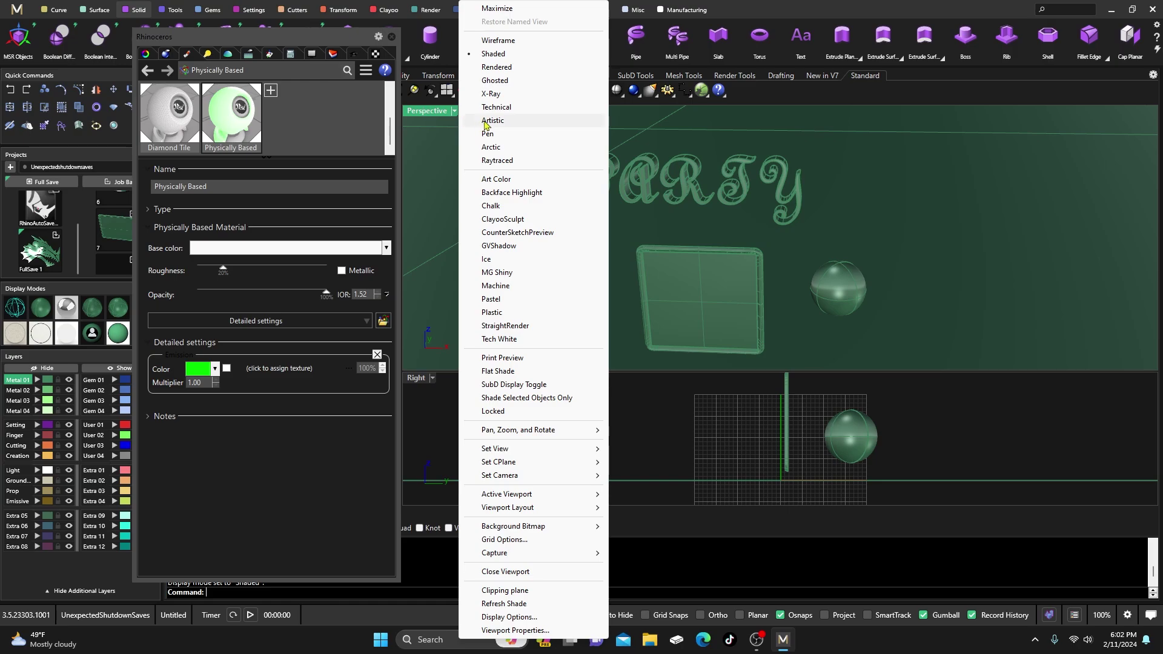
click(494, 162)
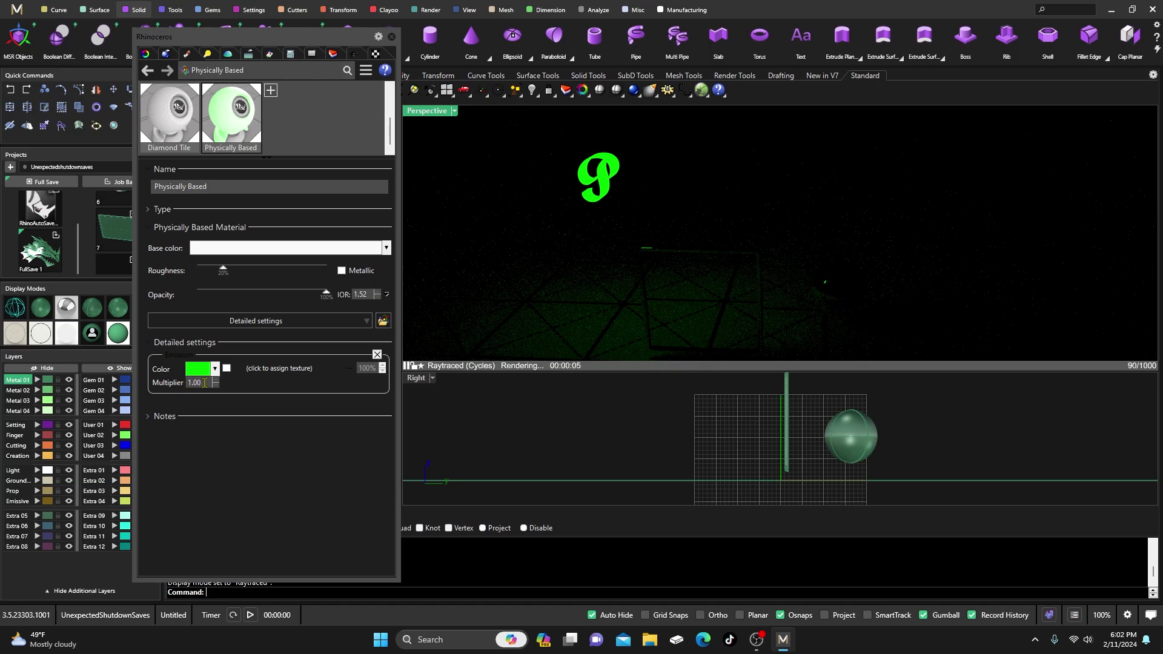
Set the emission multiplier to 5 and cap the raytraced render at 50 passes.
double_click(204, 382)
key(Return)
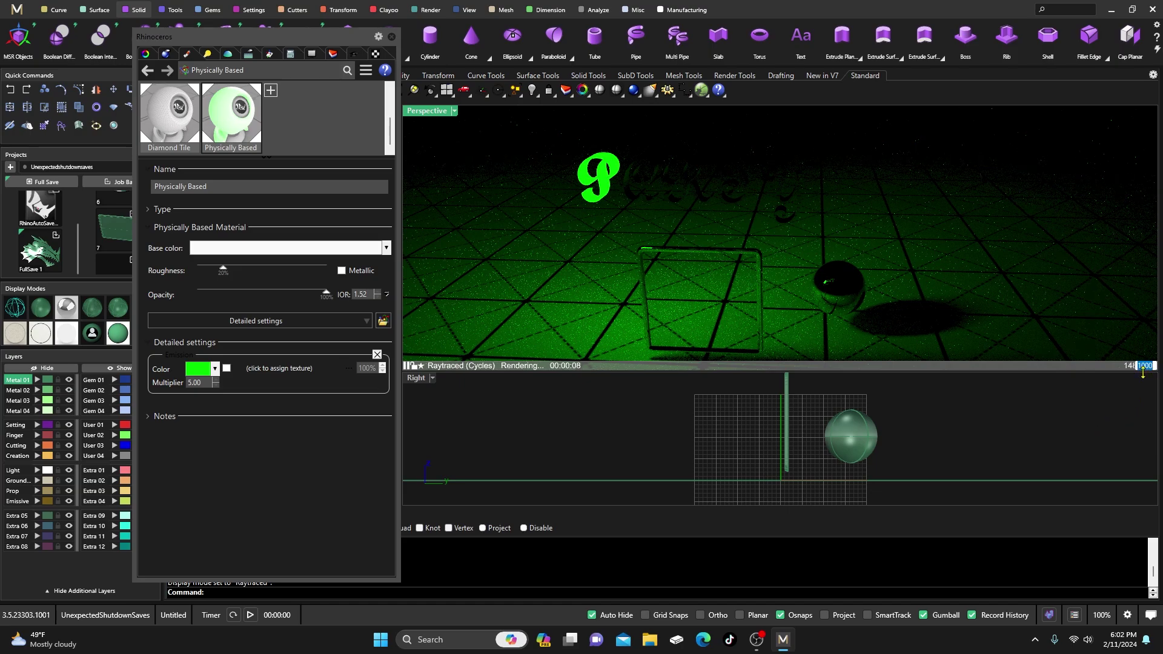
text(5.)
text(0)
key(Return)
Return the Perspective view to Shaded display, keeping the Emission settings visible.
click(454, 111)
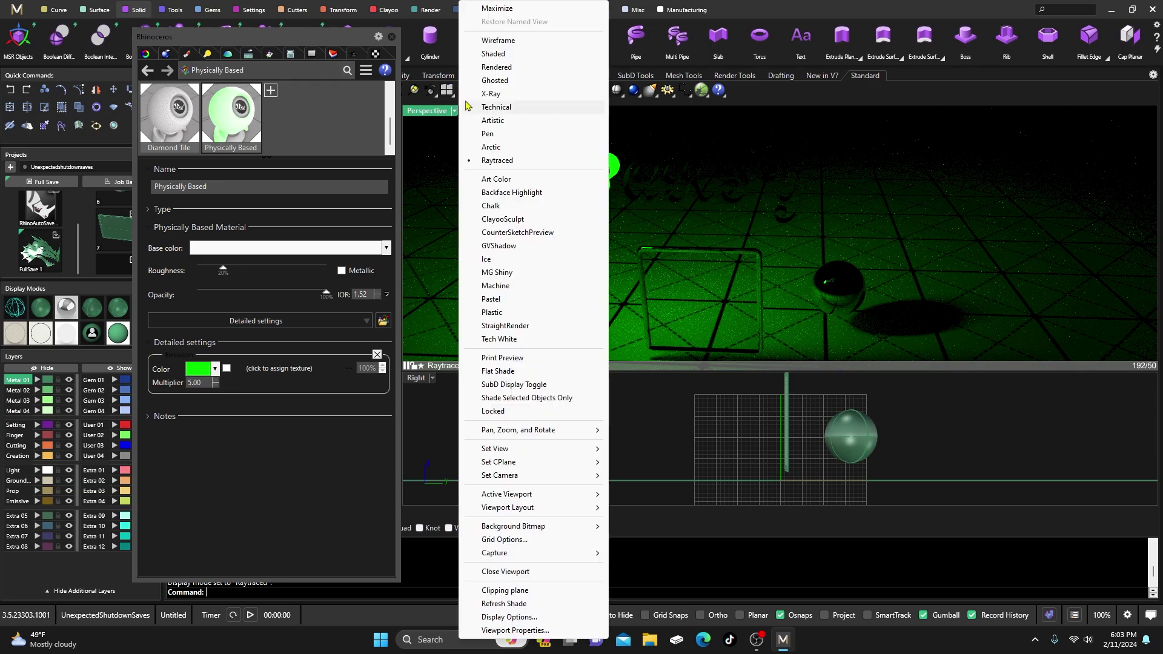
click(493, 54)
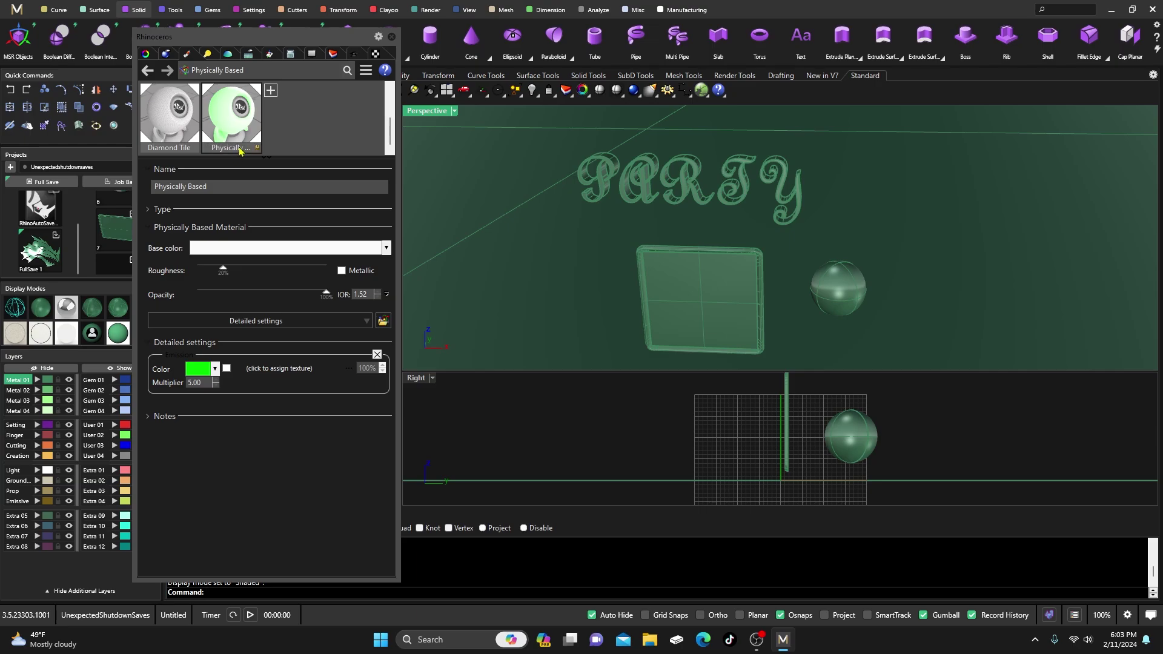
click(250, 321)
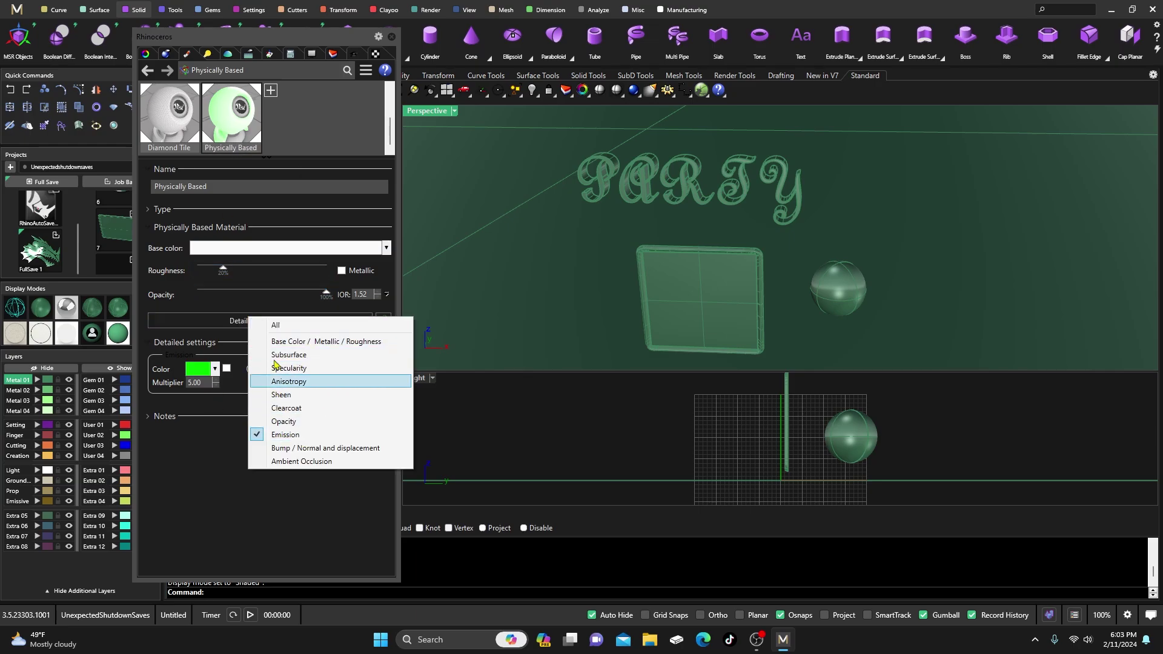
click(303, 435)
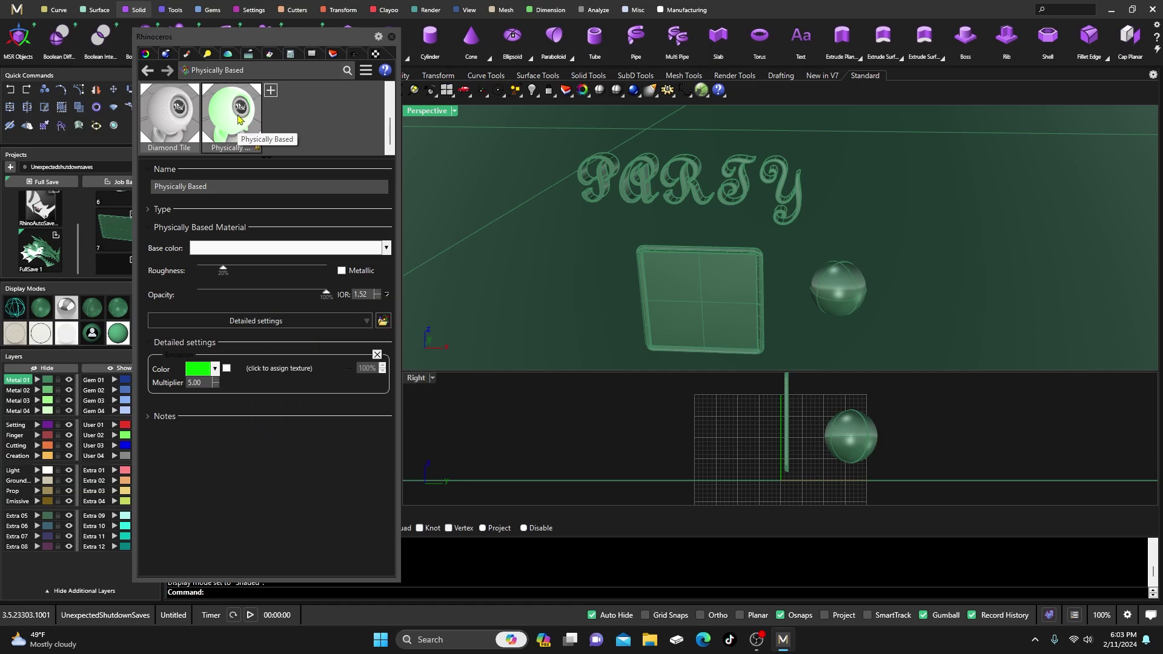
Duplicate the green material, make its emission blue (#0600FF), and apply it to the letter A.
right_click(240, 116)
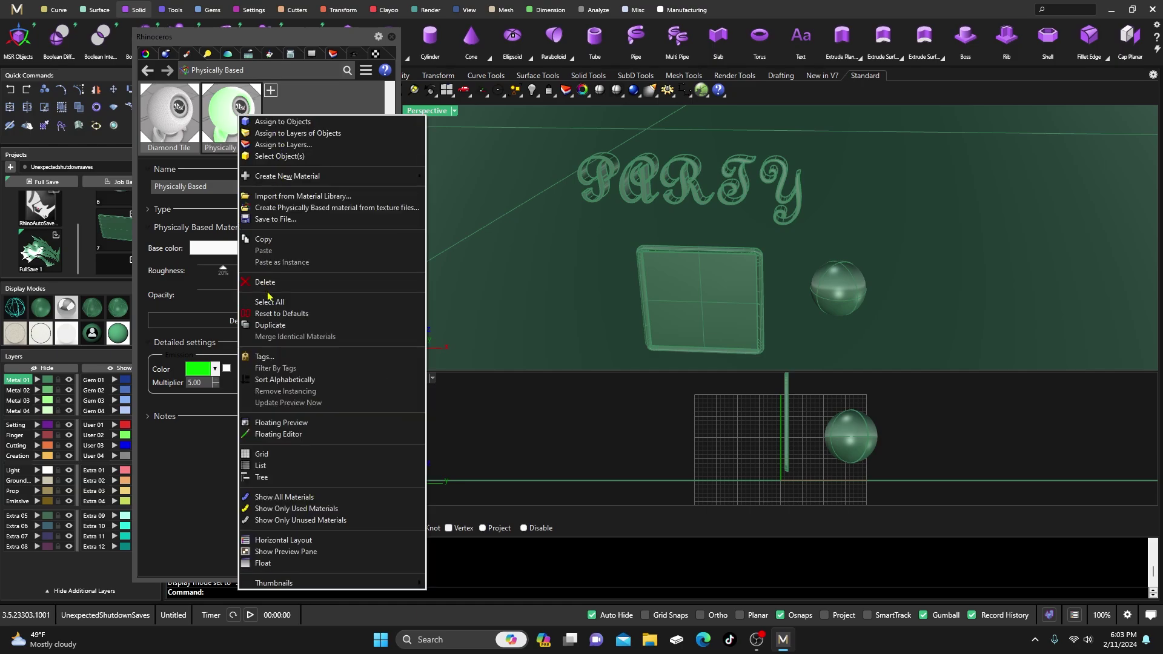
click(270, 325)
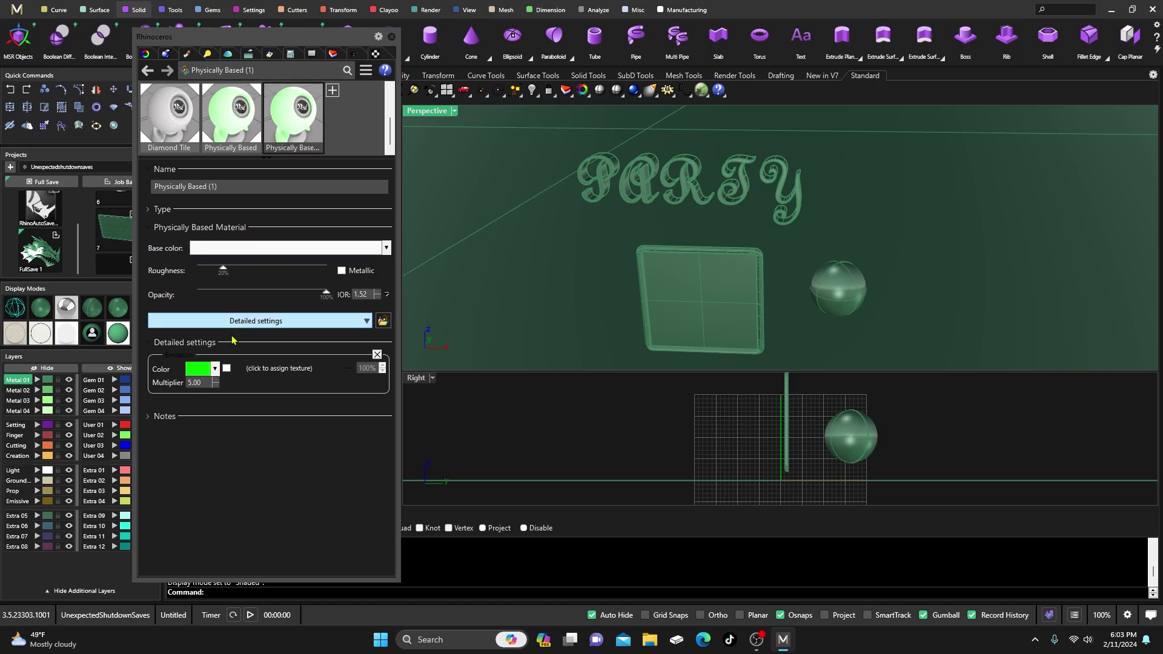
click(199, 370)
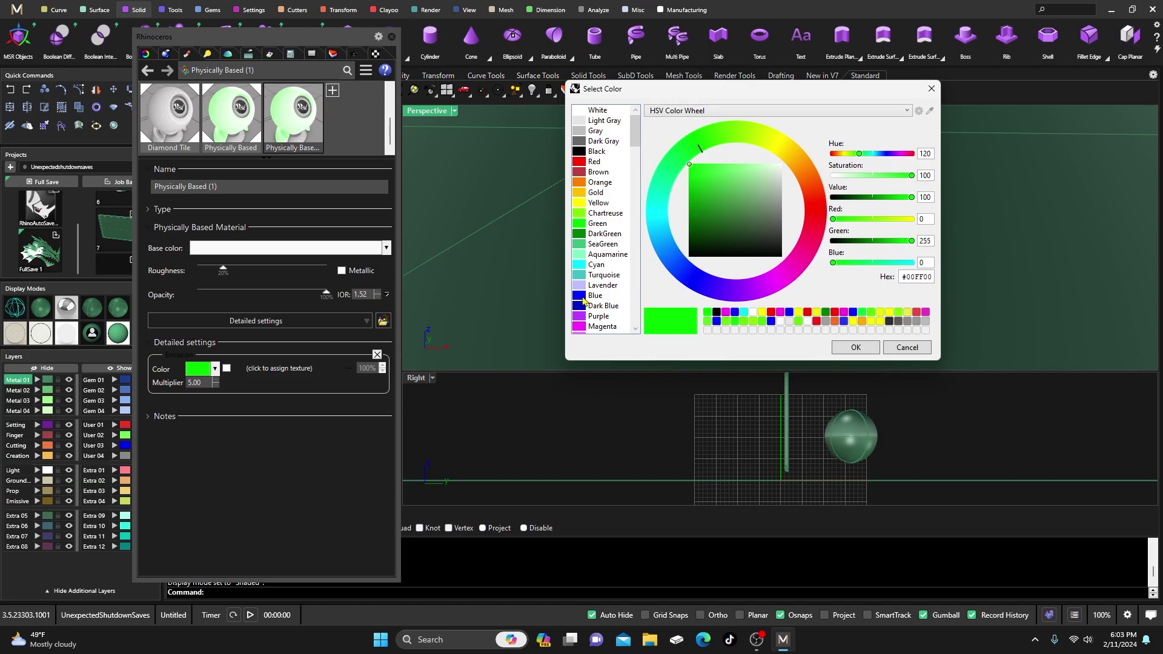
click(693, 286)
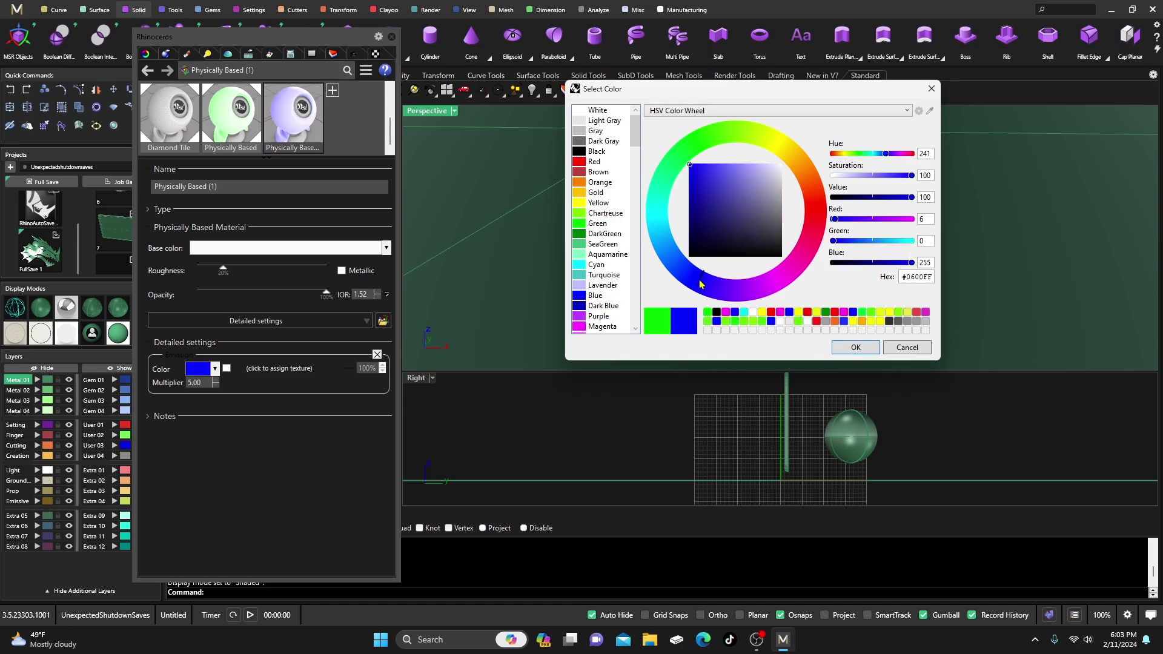
click(856, 347)
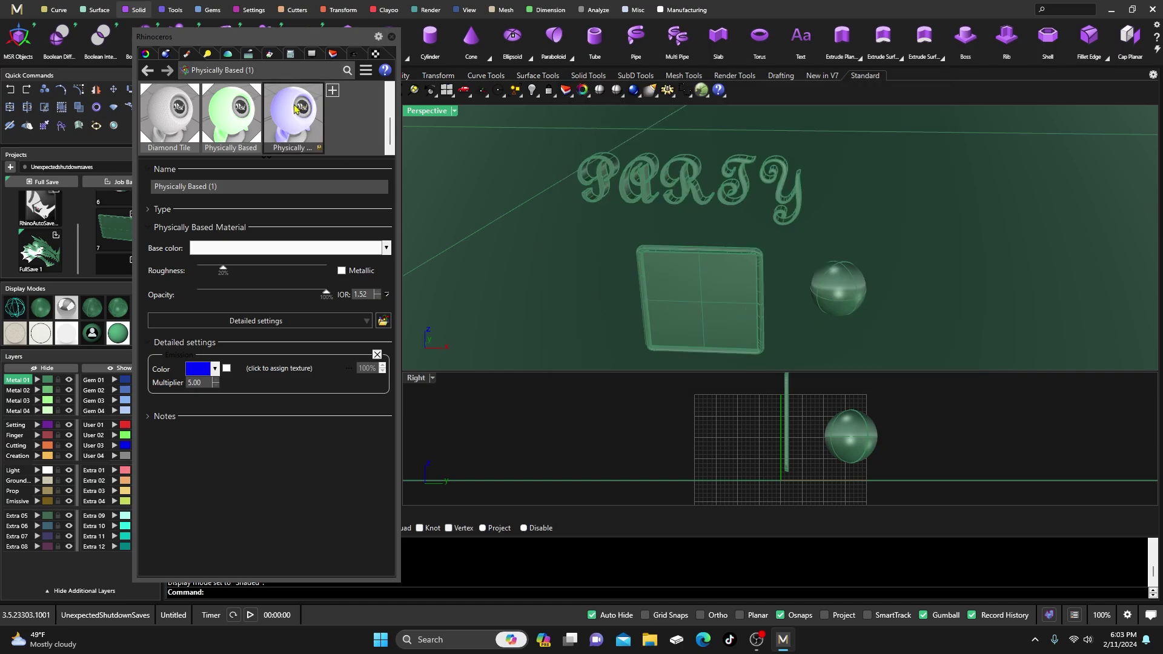
drag(295, 108, 646, 191)
key(Escape)
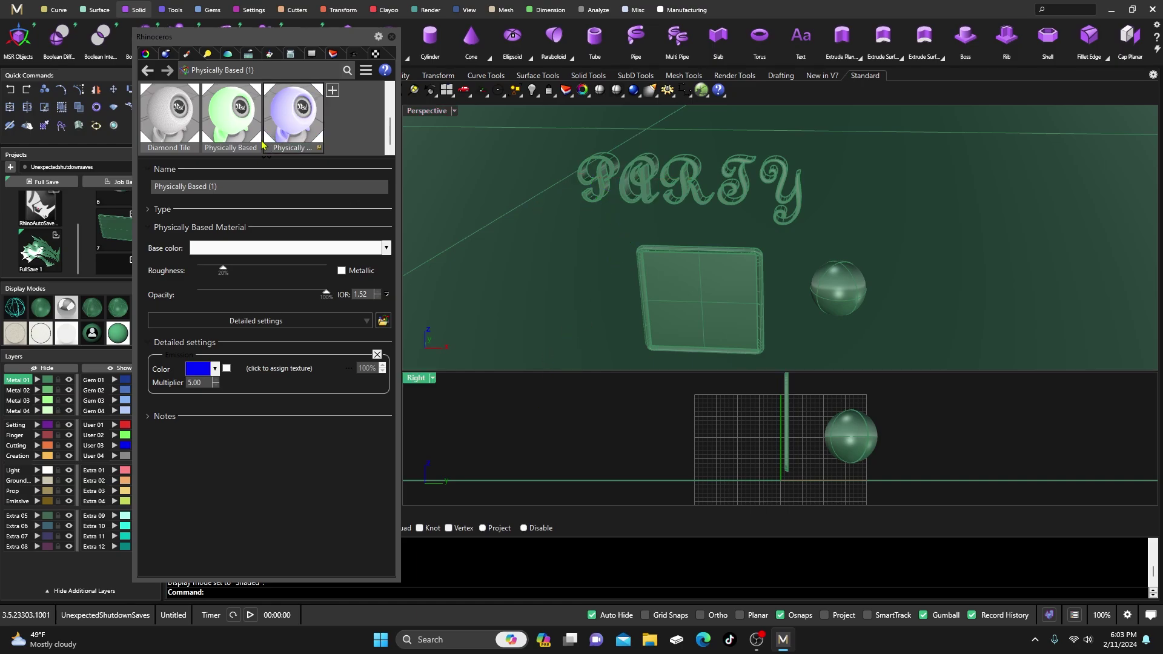
Duplicate the blue material and set the copy's emission colour to magenta (#FF00F9).
right_click(293, 110)
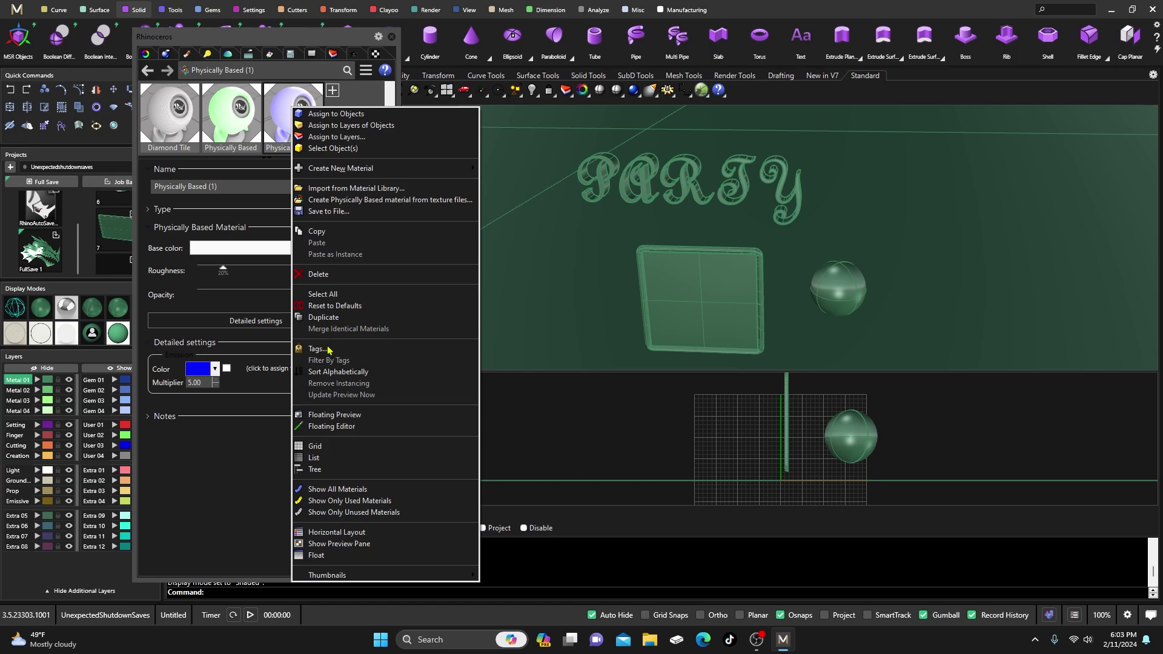
click(327, 318)
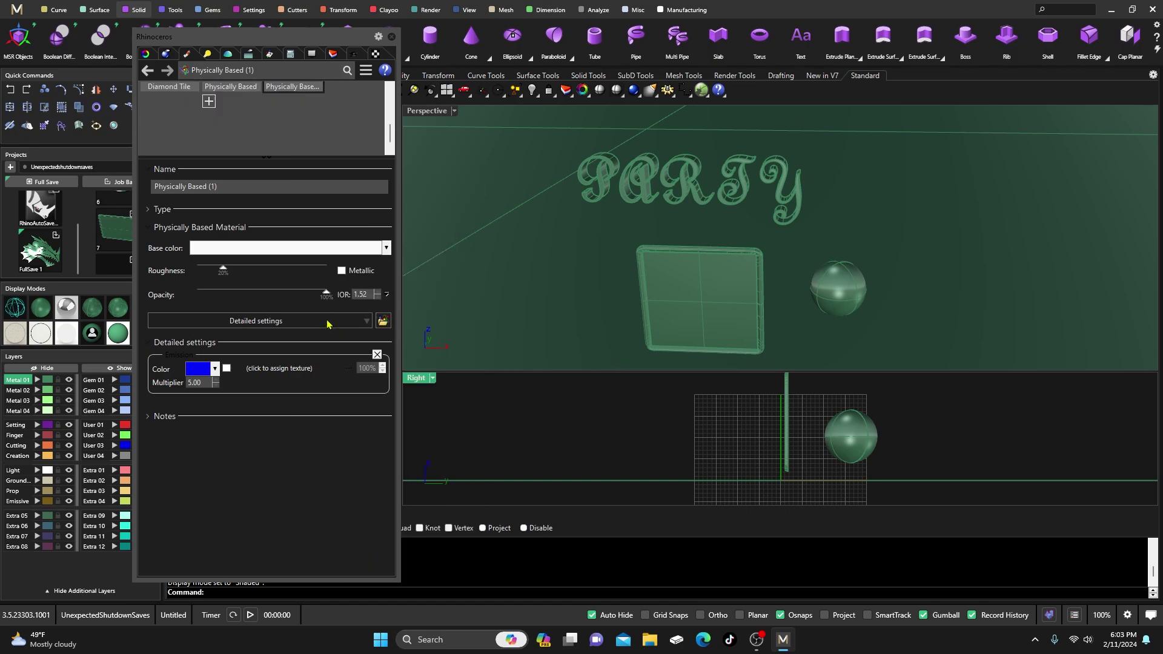
click(201, 372)
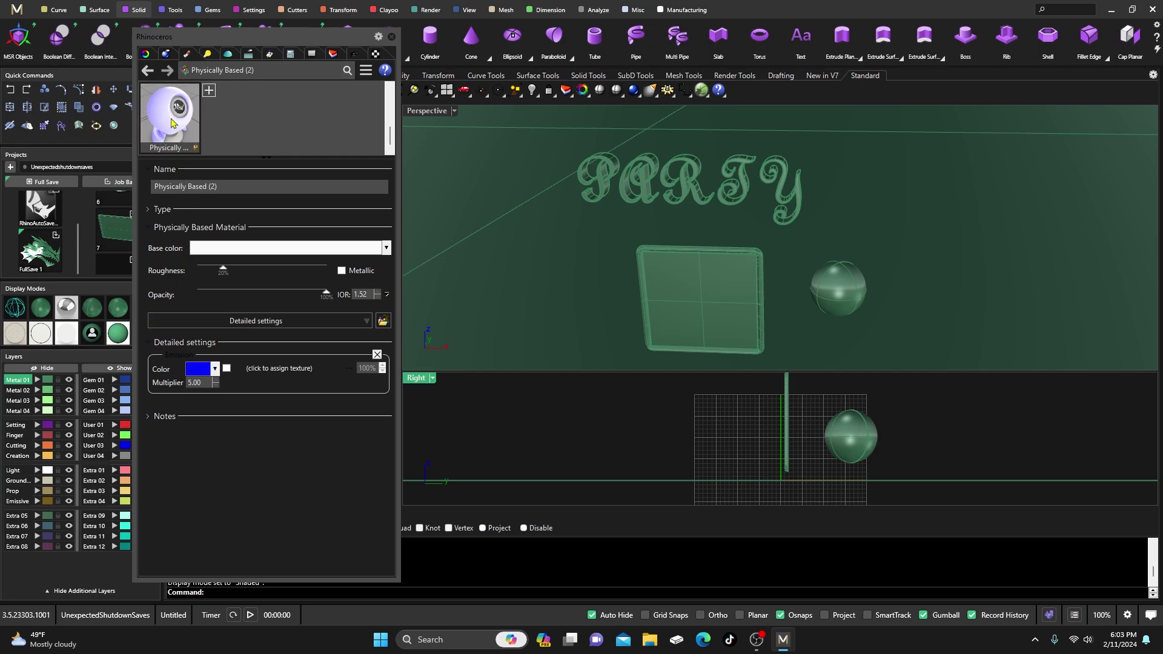
click(198, 370)
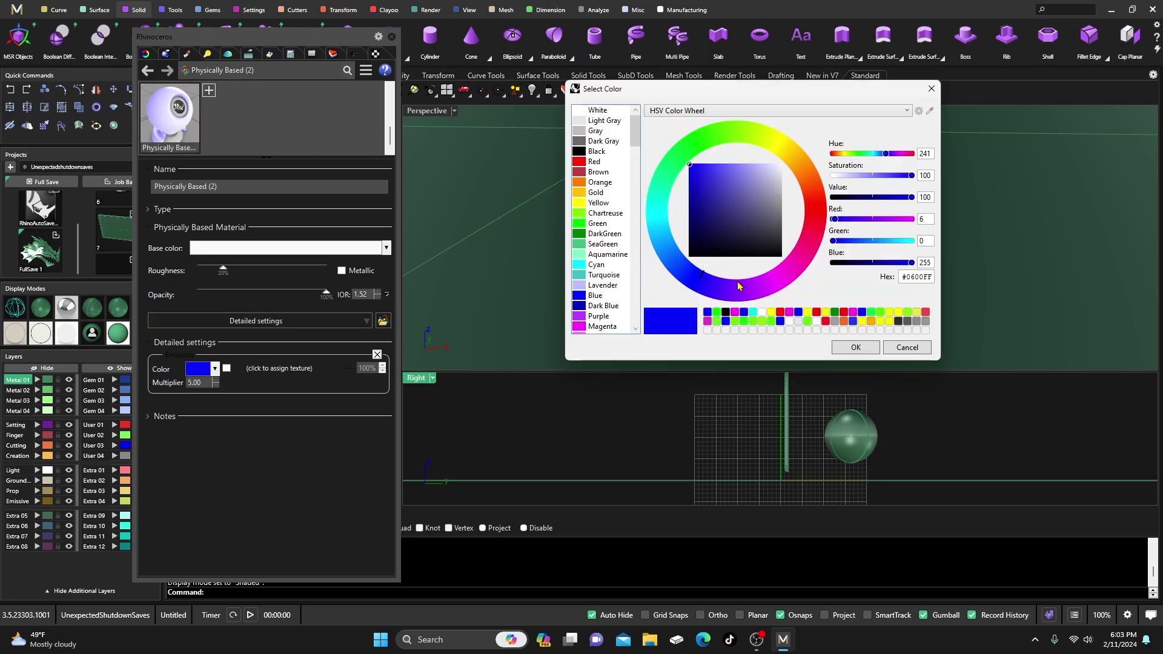
click(778, 283)
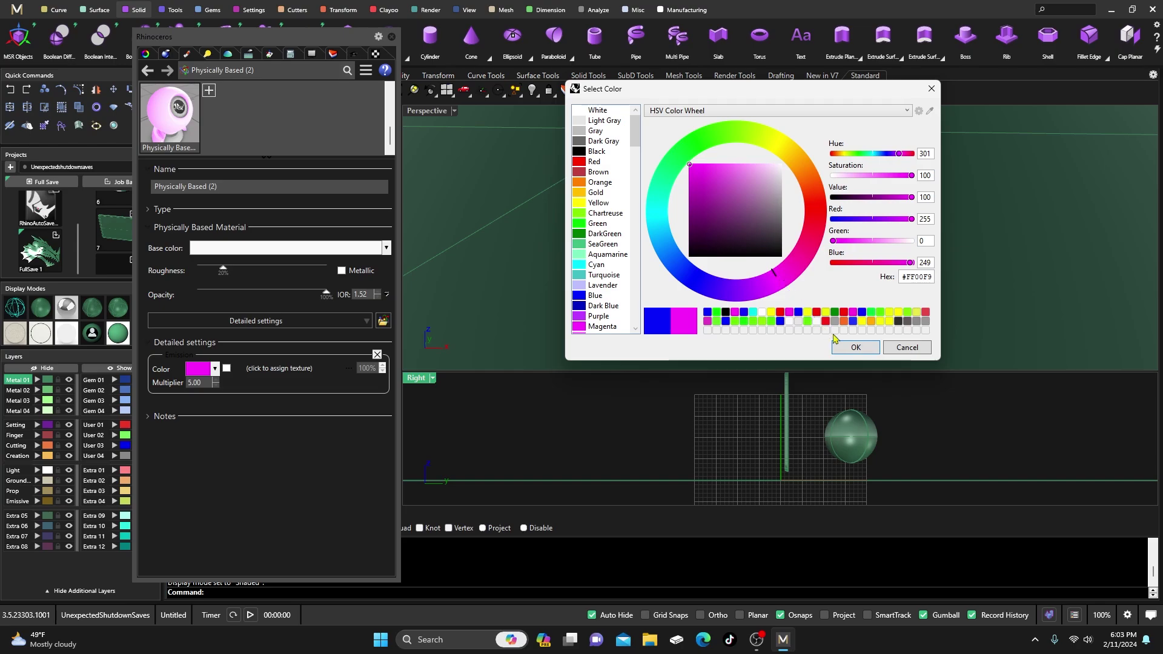
click(856, 347)
Apply the magenta emissive material to the letter R.
drag(182, 124, 694, 192)
click(694, 194)
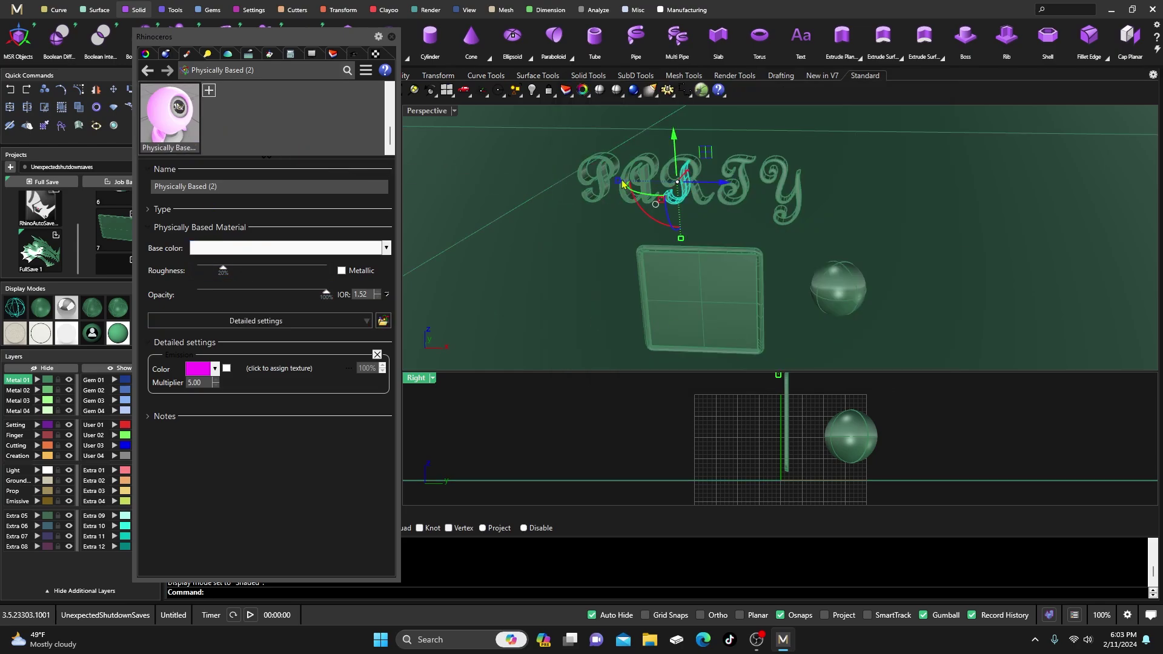
drag(171, 123, 695, 171)
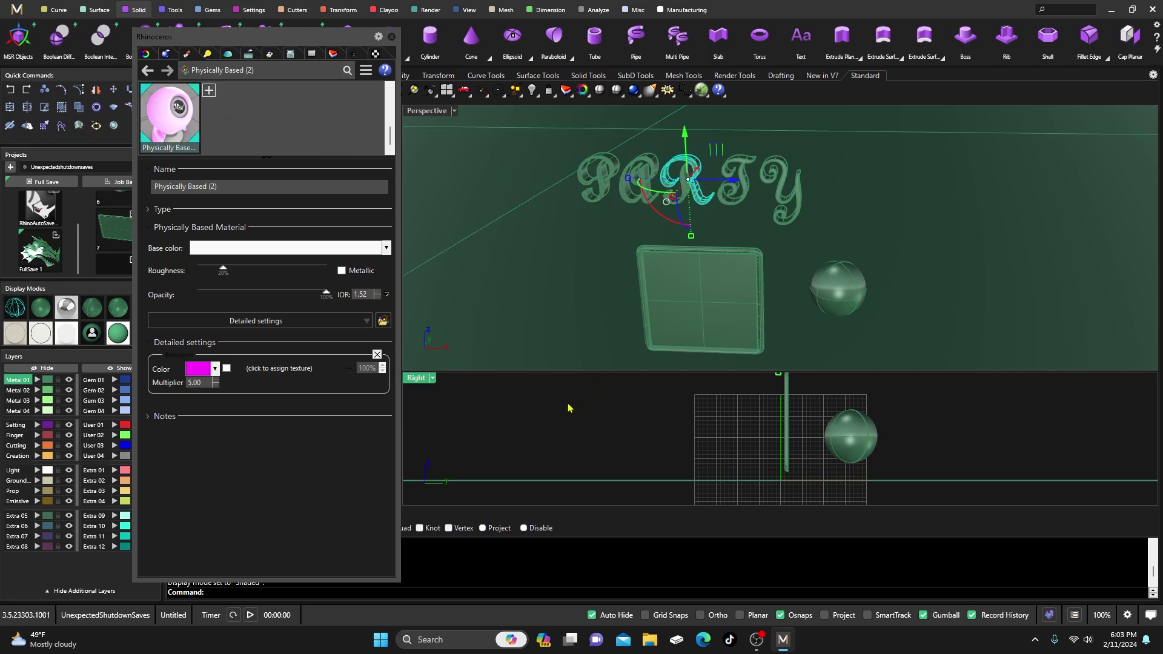
click(660, 239)
Duplicate the magenta material as Physically Based (3) with red (#FF0005) glow and apply it to T.
right_click(175, 113)
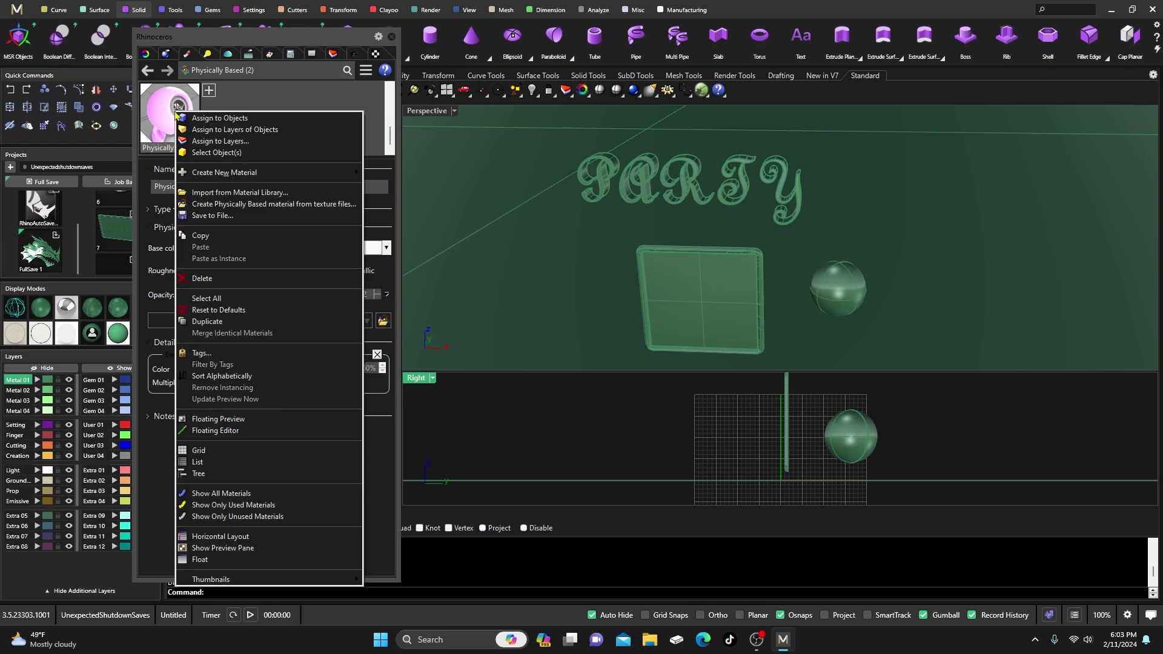
click(210, 323)
click(201, 369)
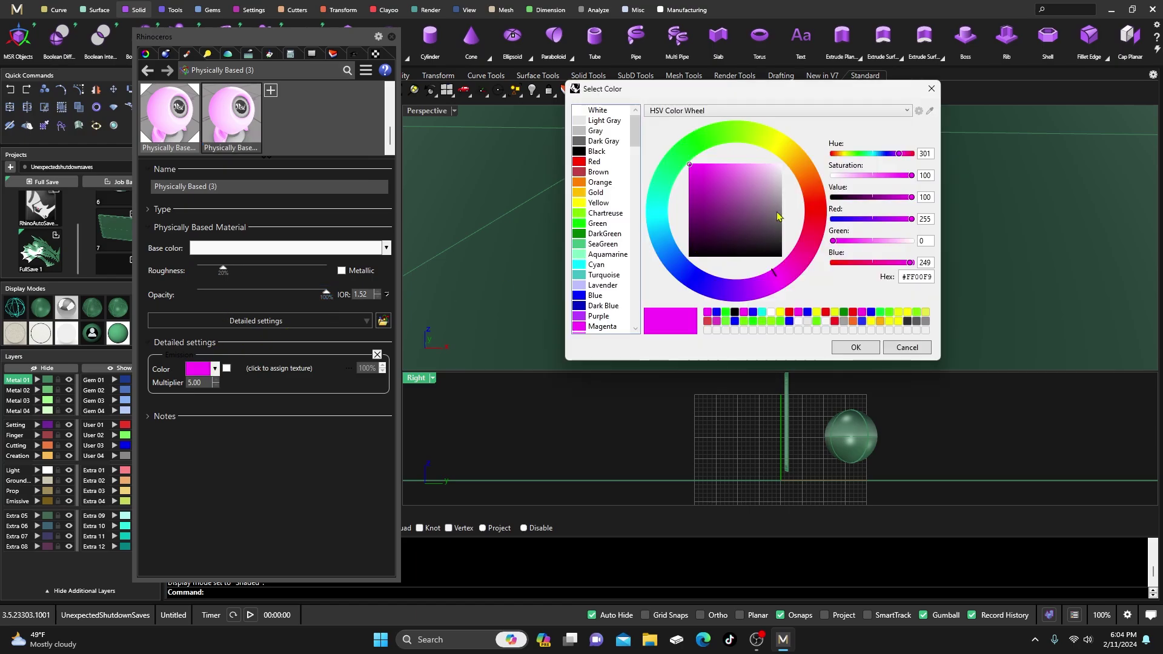
click(817, 217)
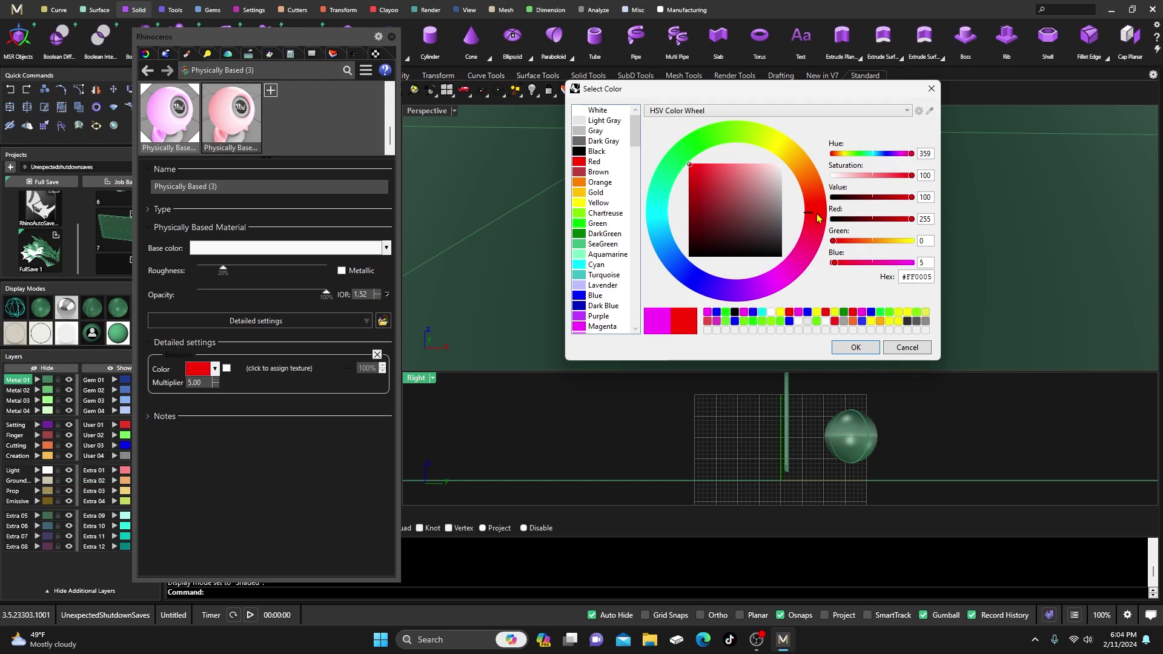
click(860, 349)
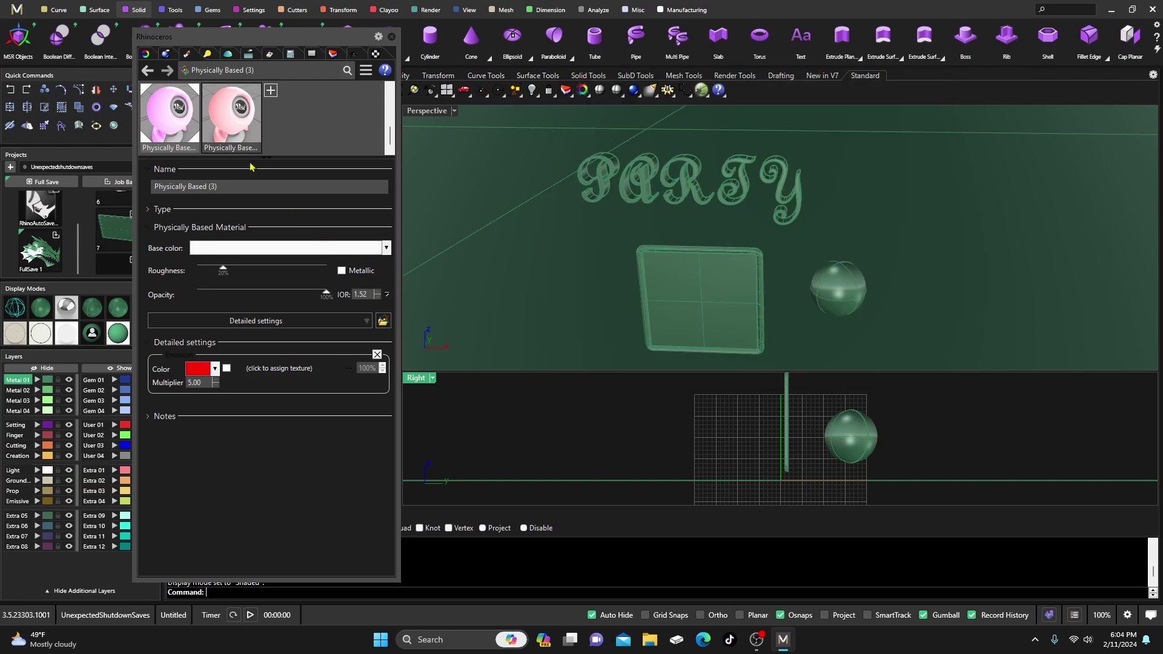
drag(233, 113, 743, 184)
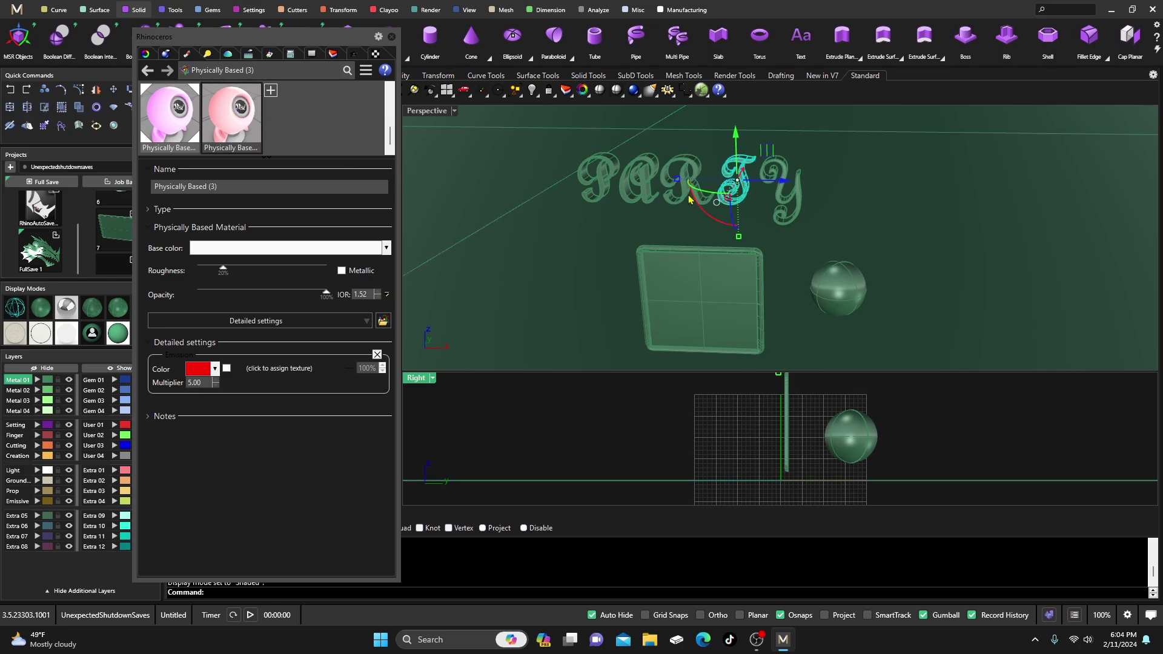
click(512, 427)
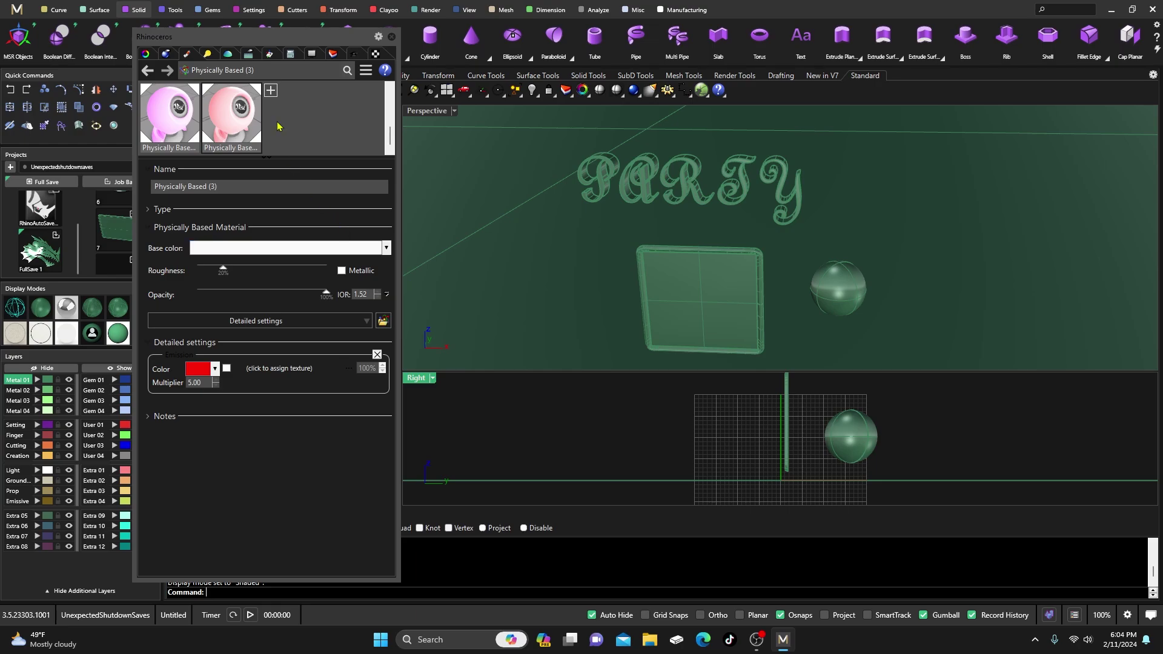
Duplicate the red-glow material as Physically Based (4) with an Orange (#FF7F00) emission colour.
right_click(243, 103)
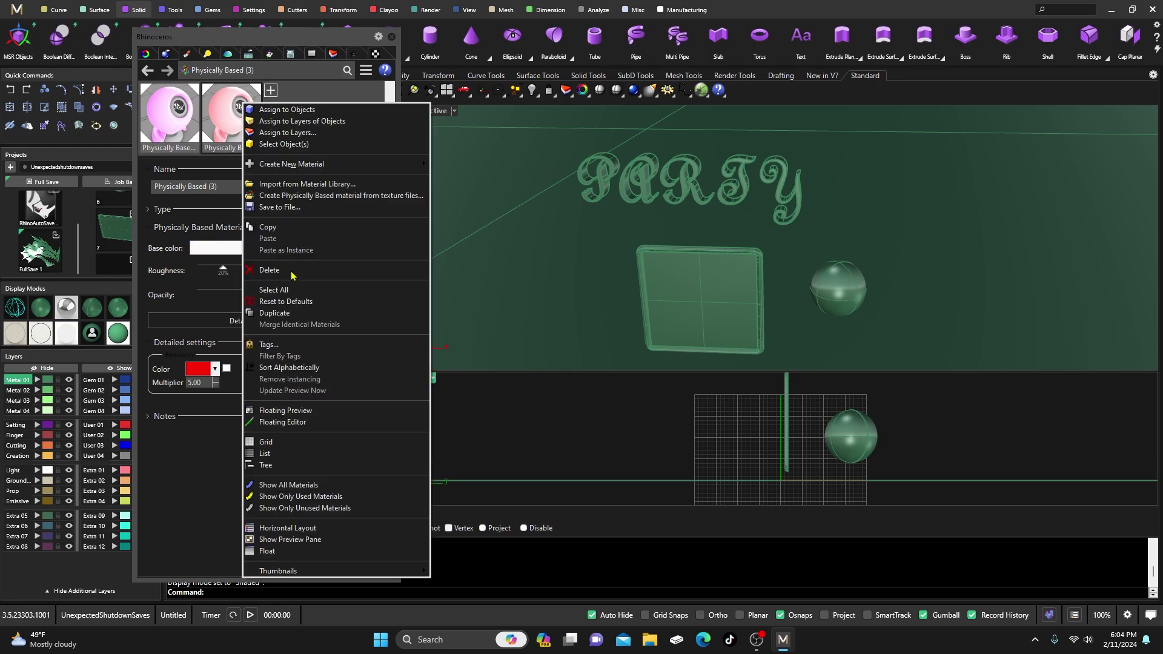
click(274, 314)
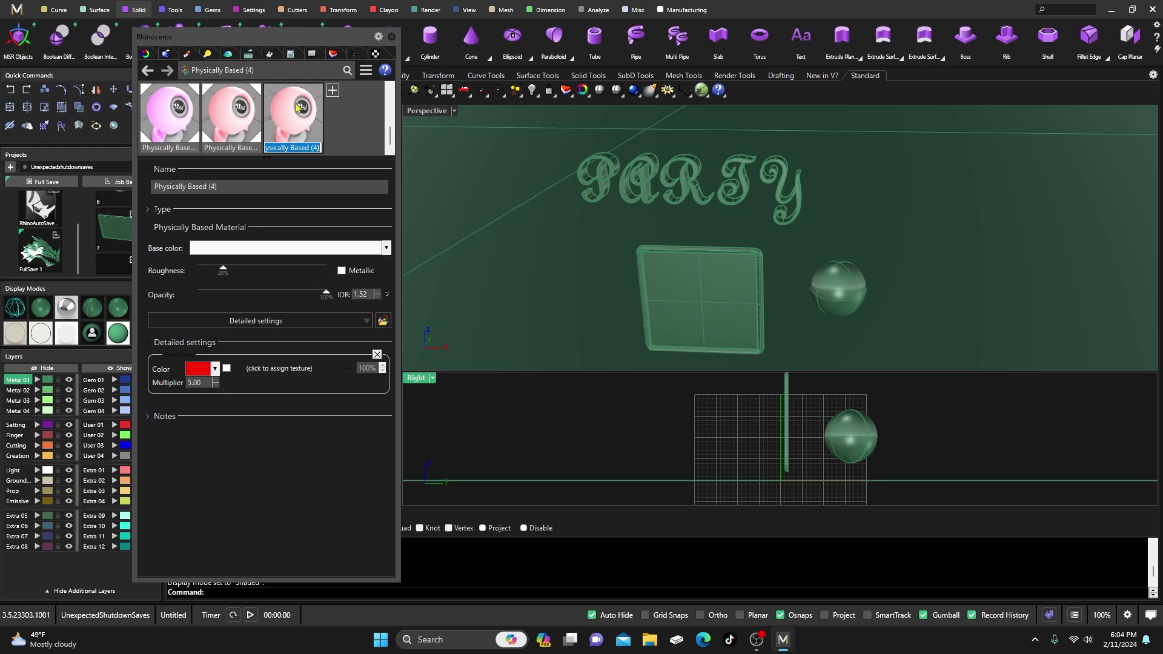
key(Return)
click(201, 375)
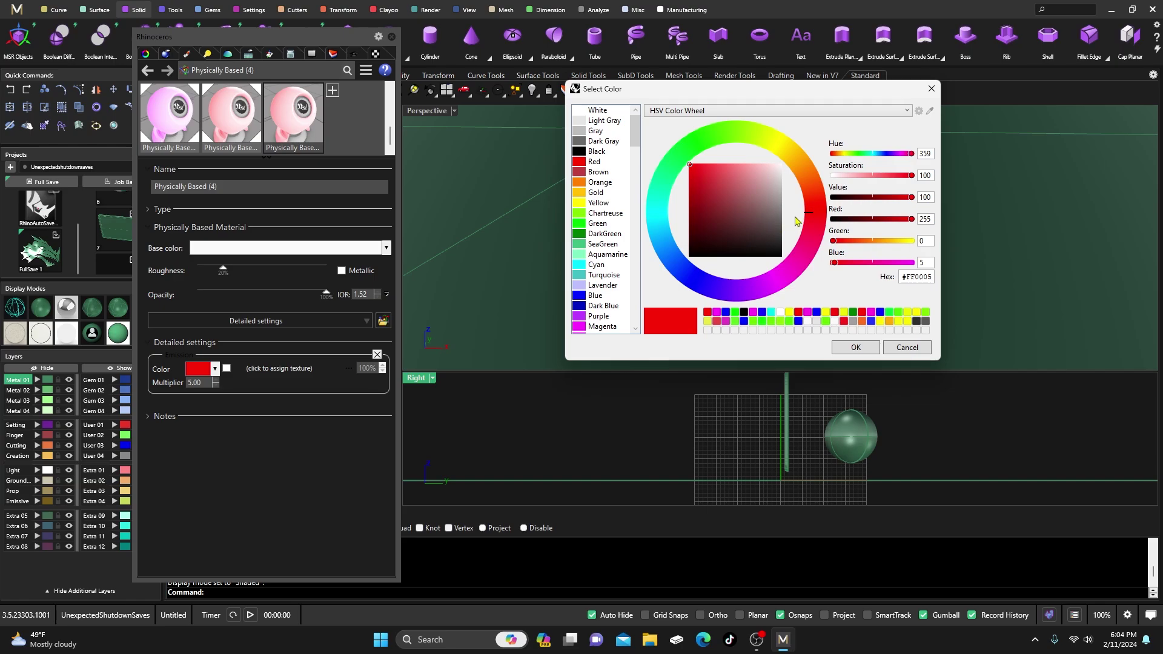
click(598, 184)
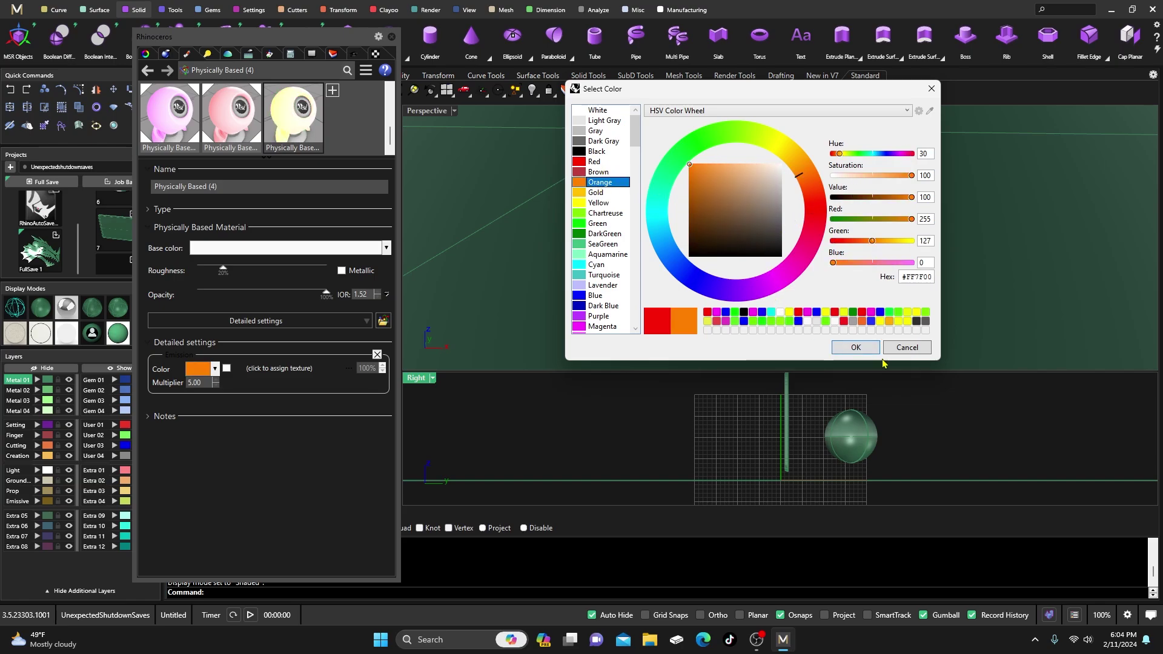
click(855, 347)
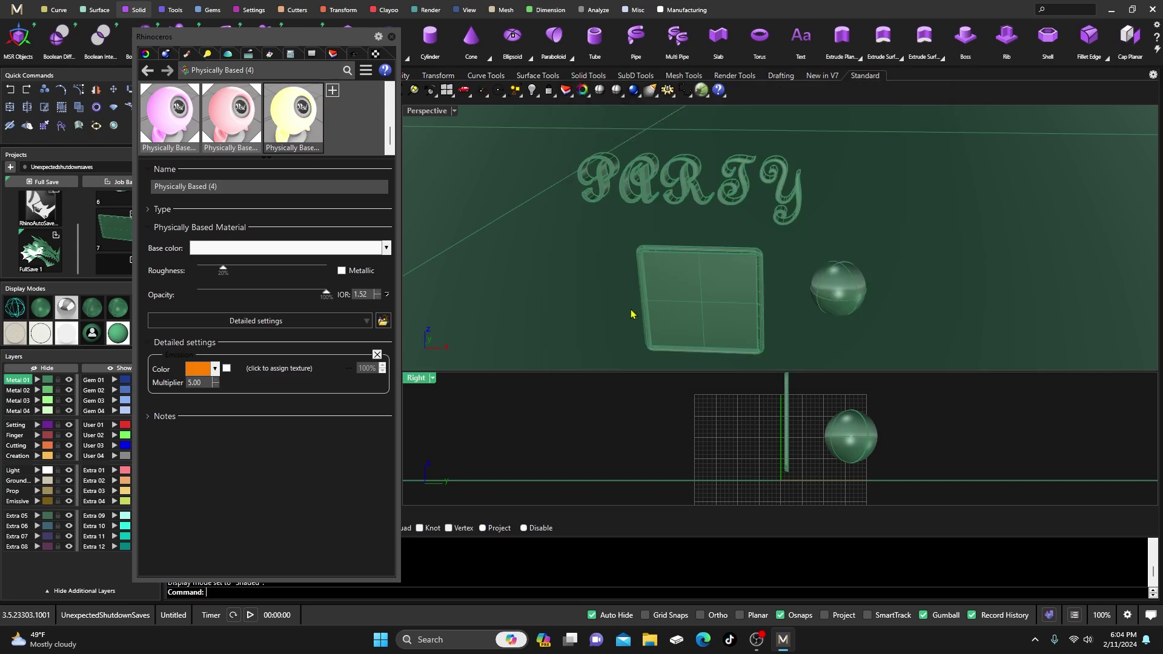
Apply the orange-glow material to the letter y.
drag(292, 119, 636, 206)
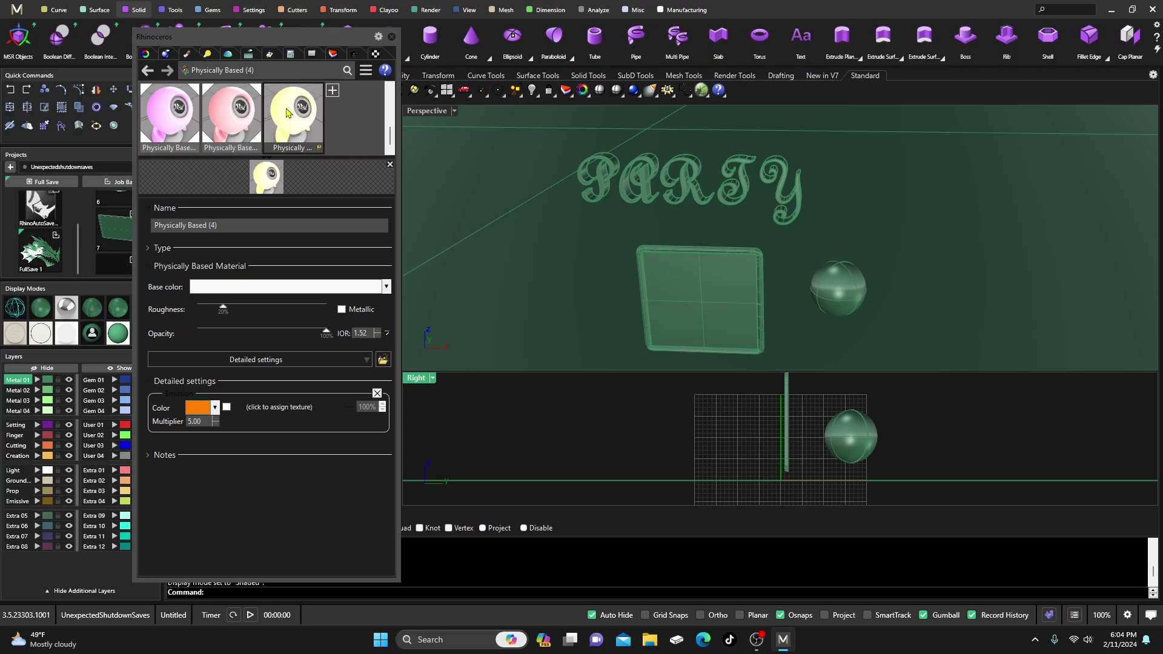
drag(289, 117, 770, 200)
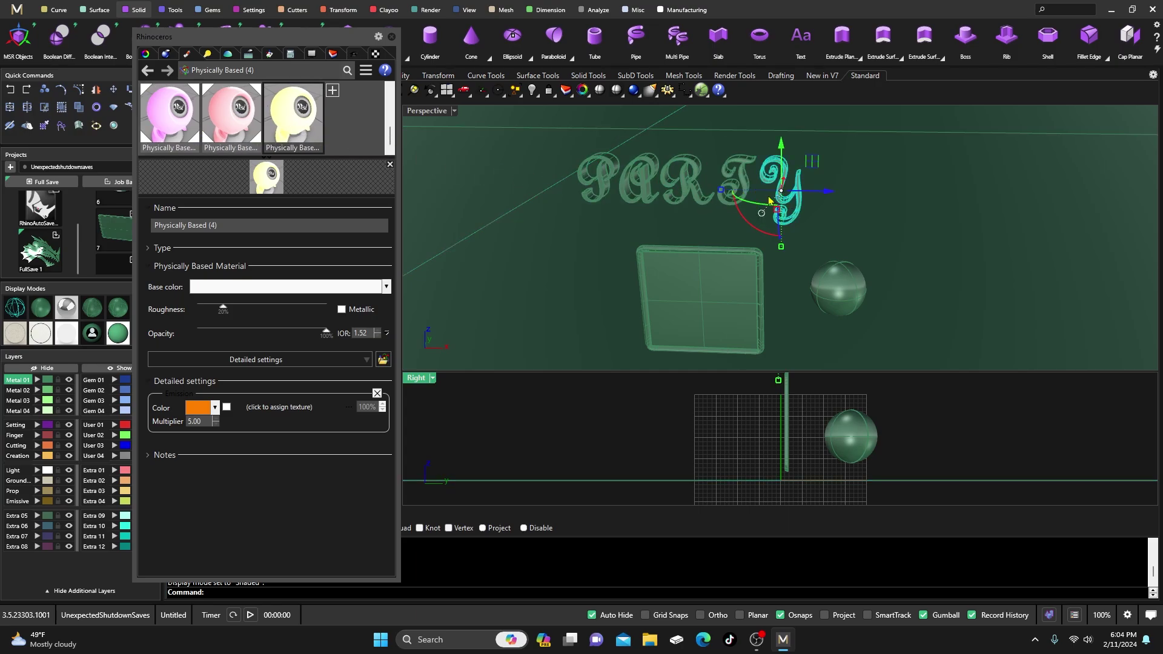
key(Escape)
Render the Perspective view raytraced to show the multicoloured glowing PARTY letters.
click(425, 114)
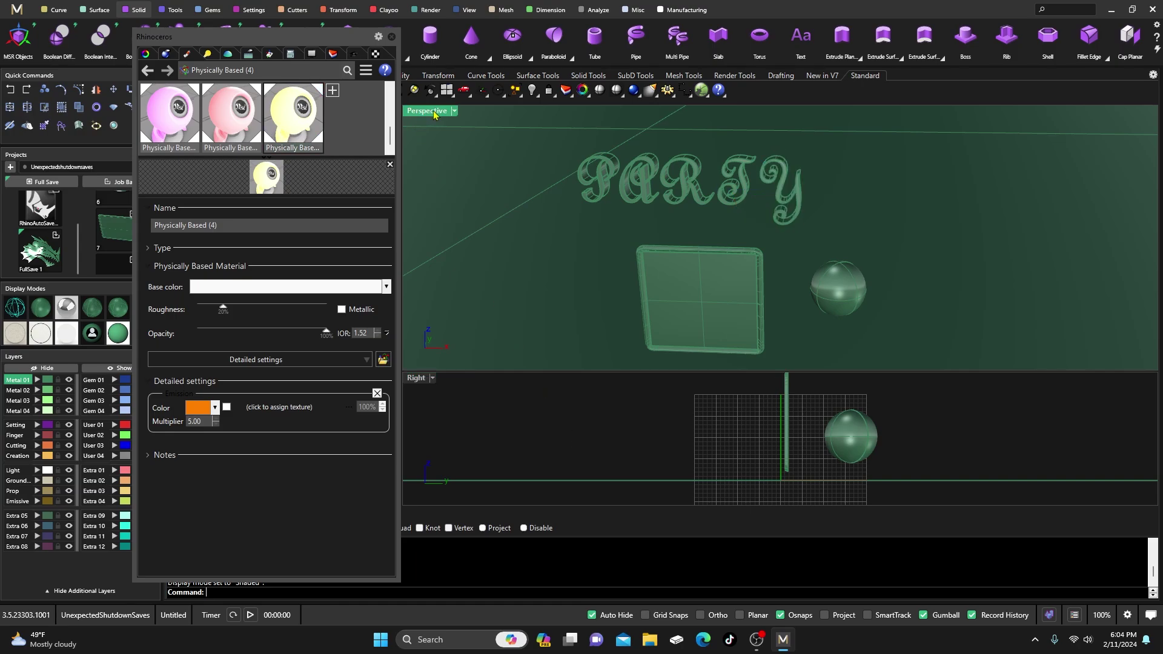
click(435, 115)
click(497, 160)
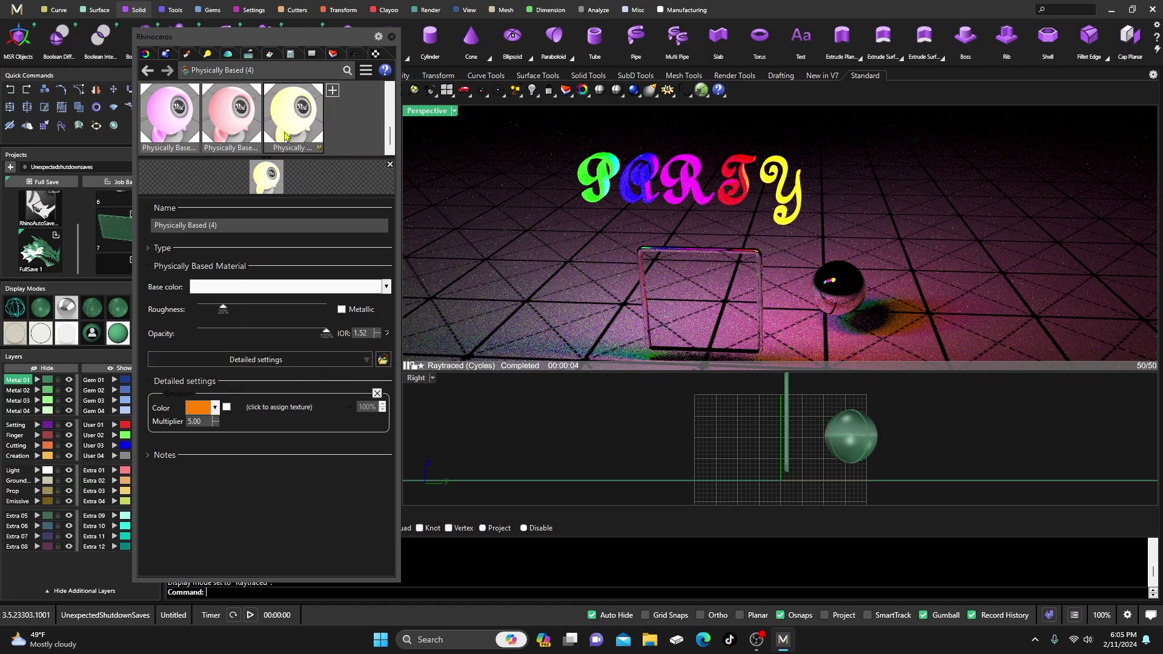
Reconfirm Orange as the glow colour, then select the glass box in the side view.
click(194, 410)
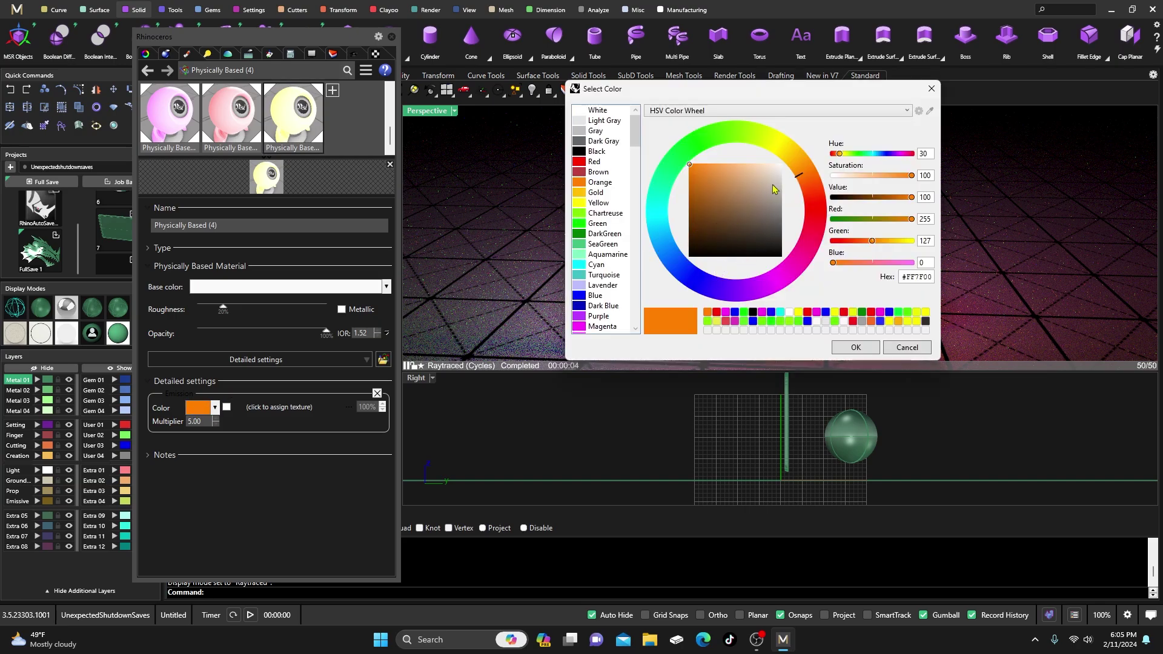
click(583, 184)
click(852, 348)
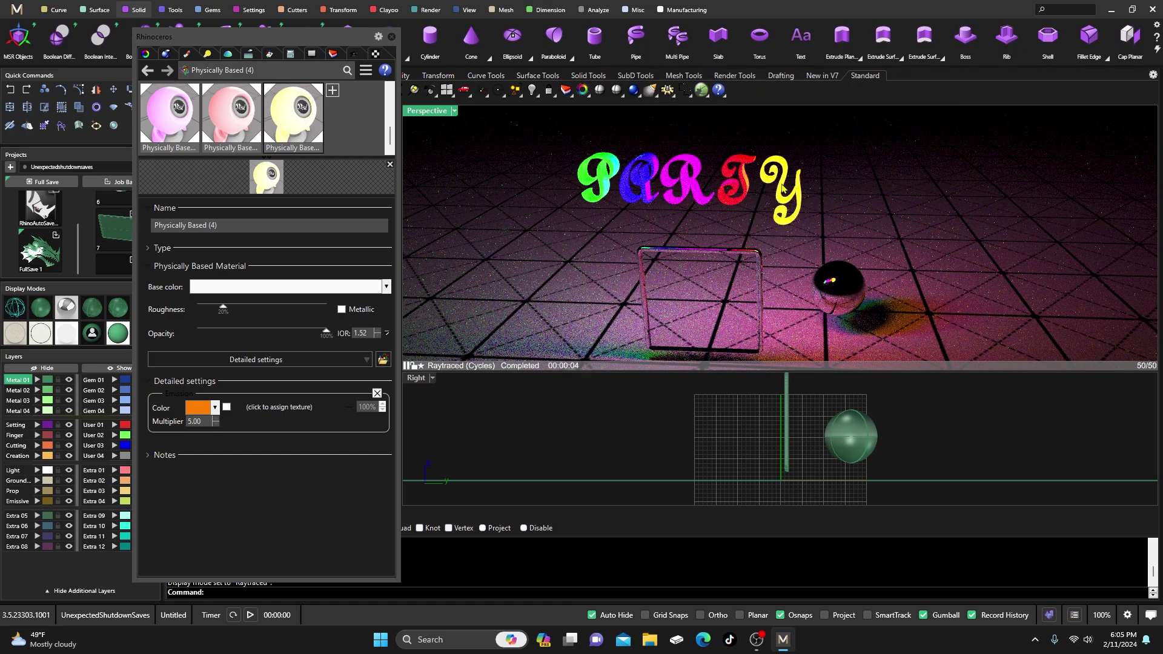
click(642, 421)
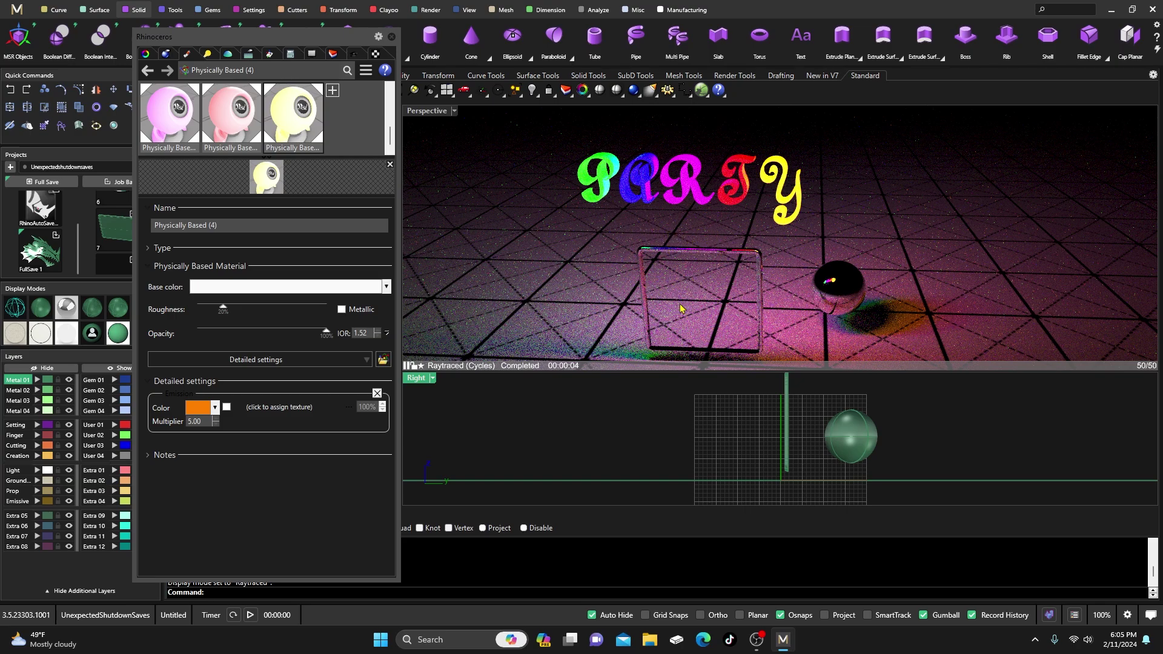
click(700, 298)
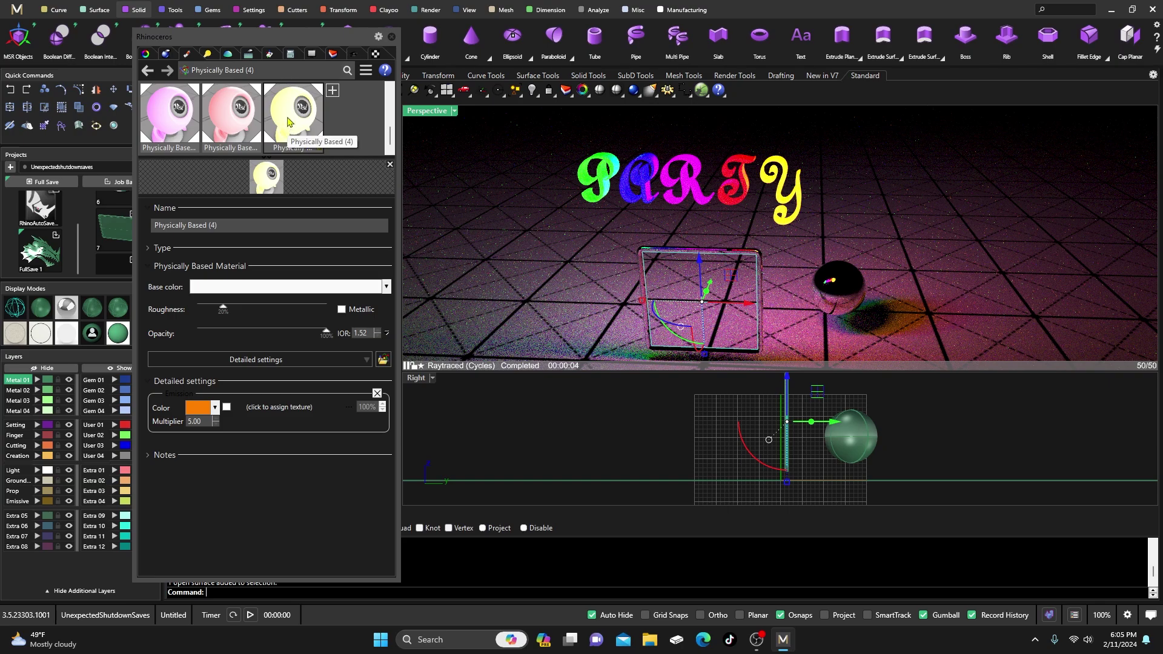
Duplicate the orange-glow material as Physically Based (5) with a White (#FFFFFF) glow.
right_click(288, 122)
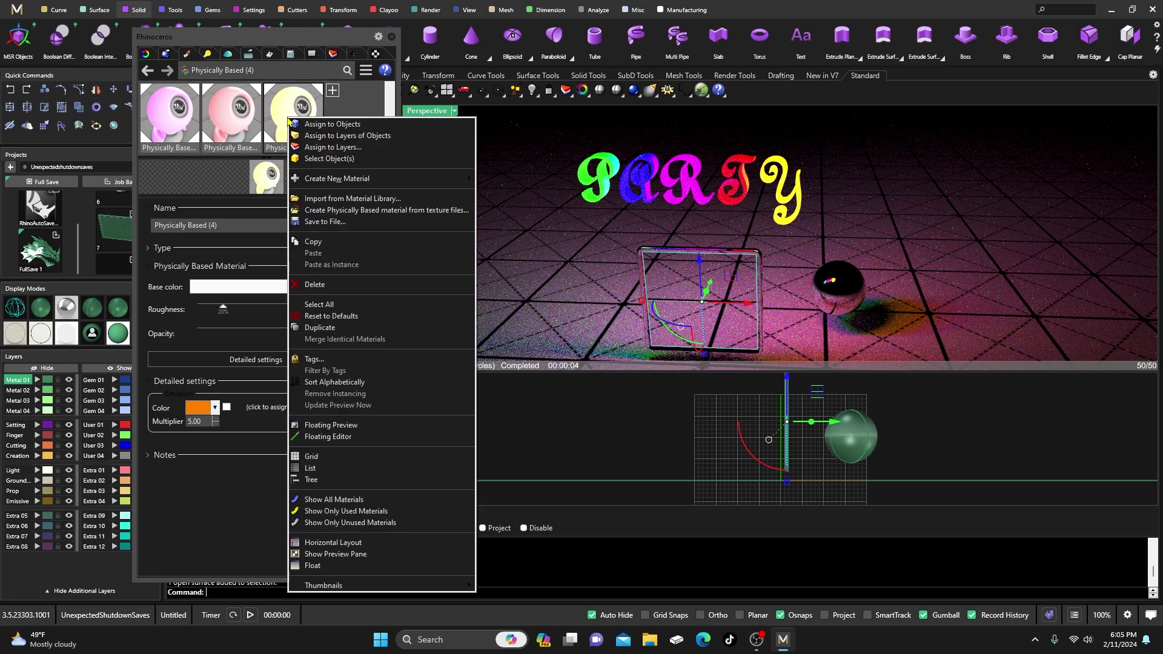
click(323, 330)
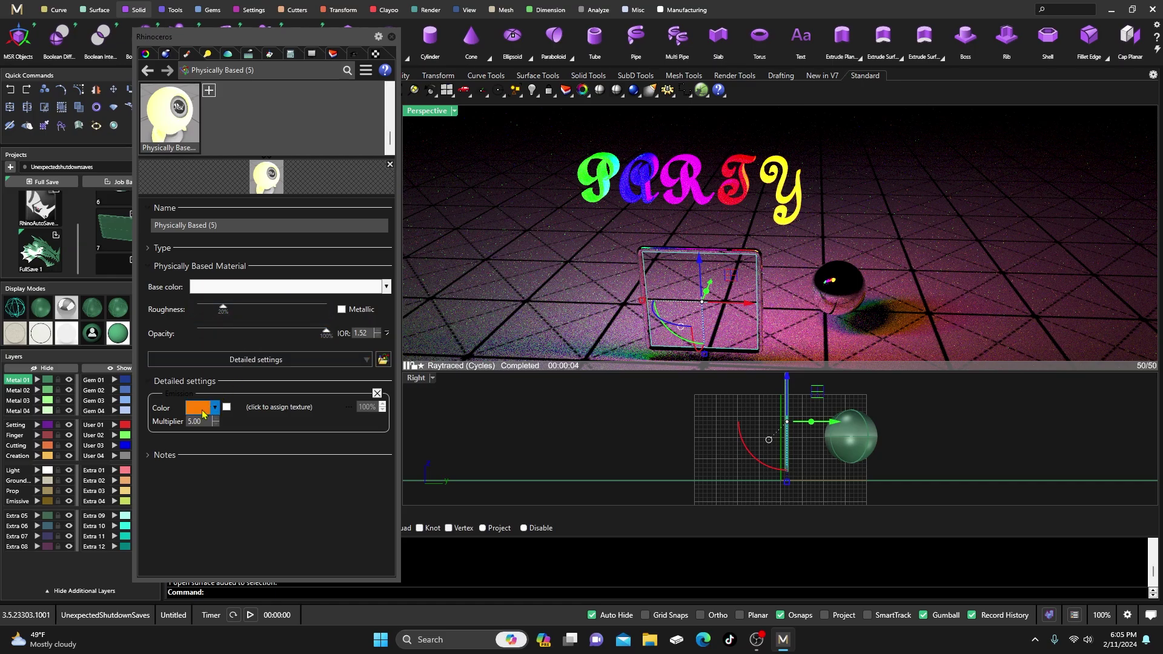
click(199, 410)
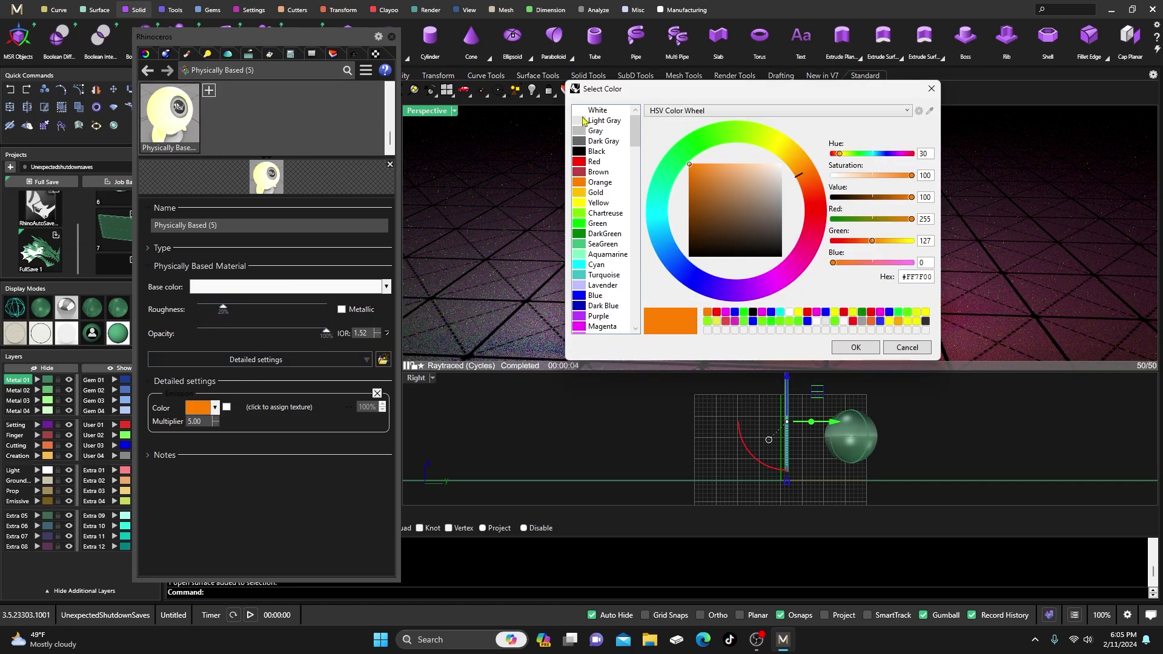
click(583, 111)
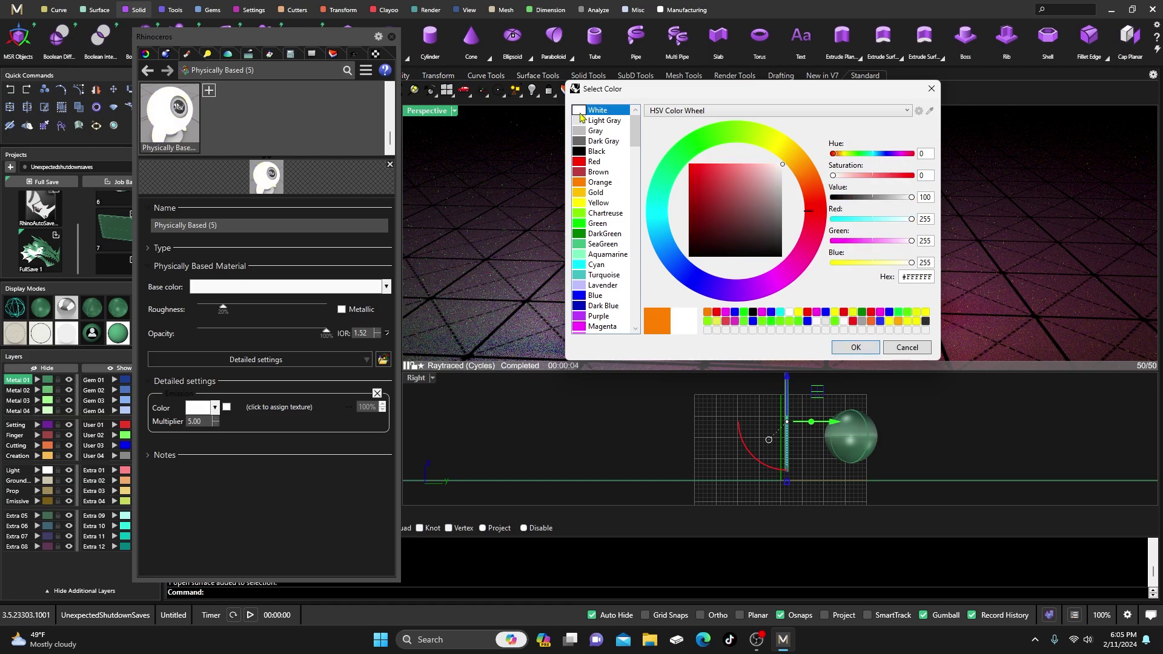
click(856, 347)
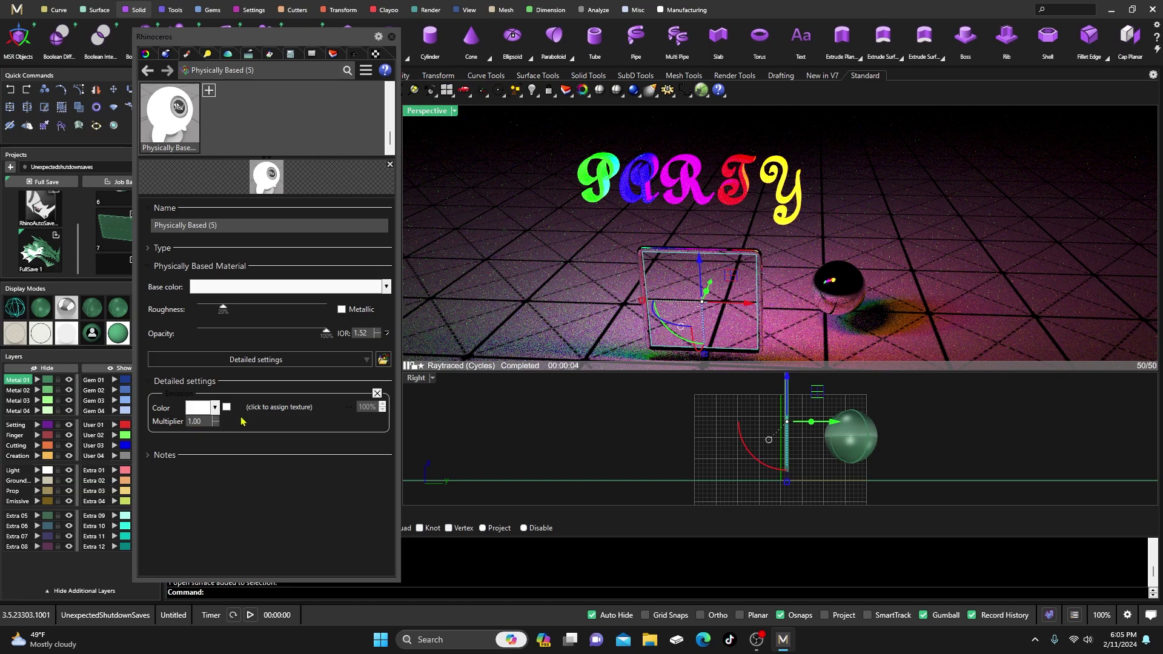
Load the 'm9 to mg' image as the glow texture and drag the material onto the glass box.
click(275, 409)
scroll(560, 354, down, 2)
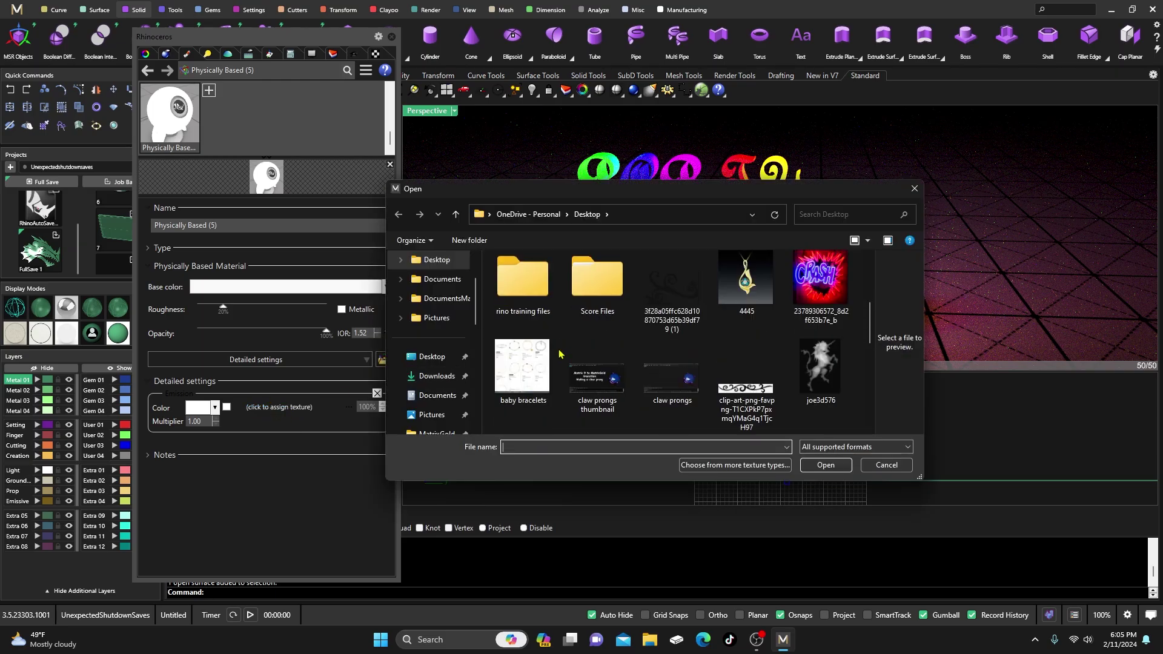
scroll(560, 354, down, 1)
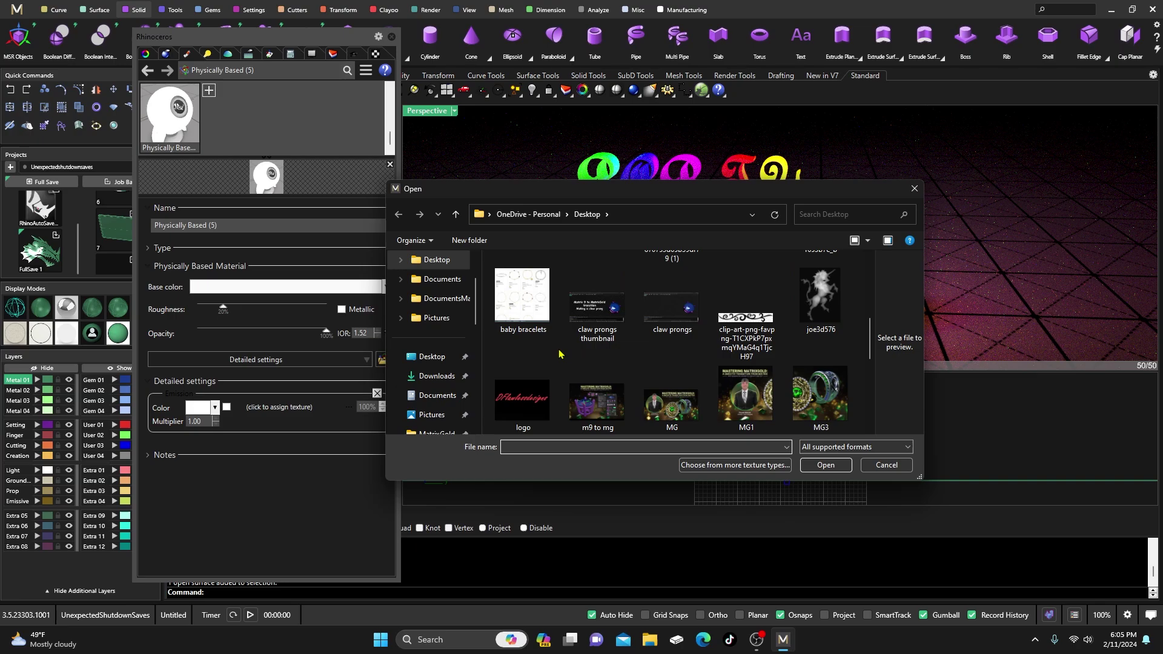
double_click(596, 404)
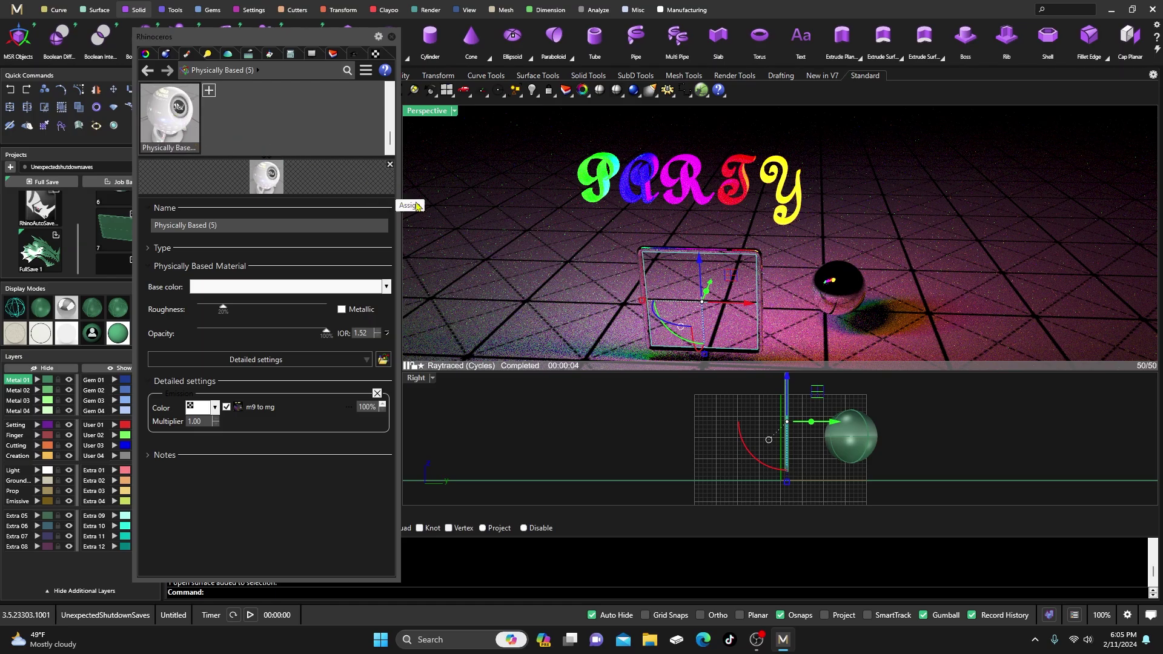
drag(417, 206, 718, 314)
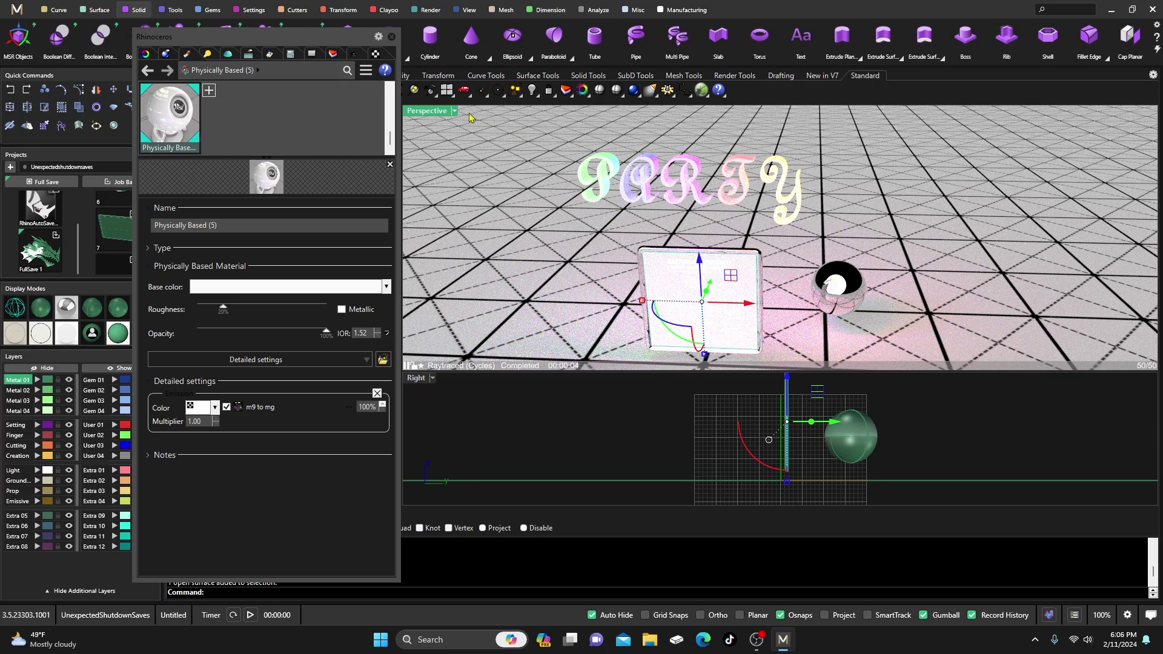
Switch the Perspective view to X-Ray, then back to Raytraced.
click(439, 112)
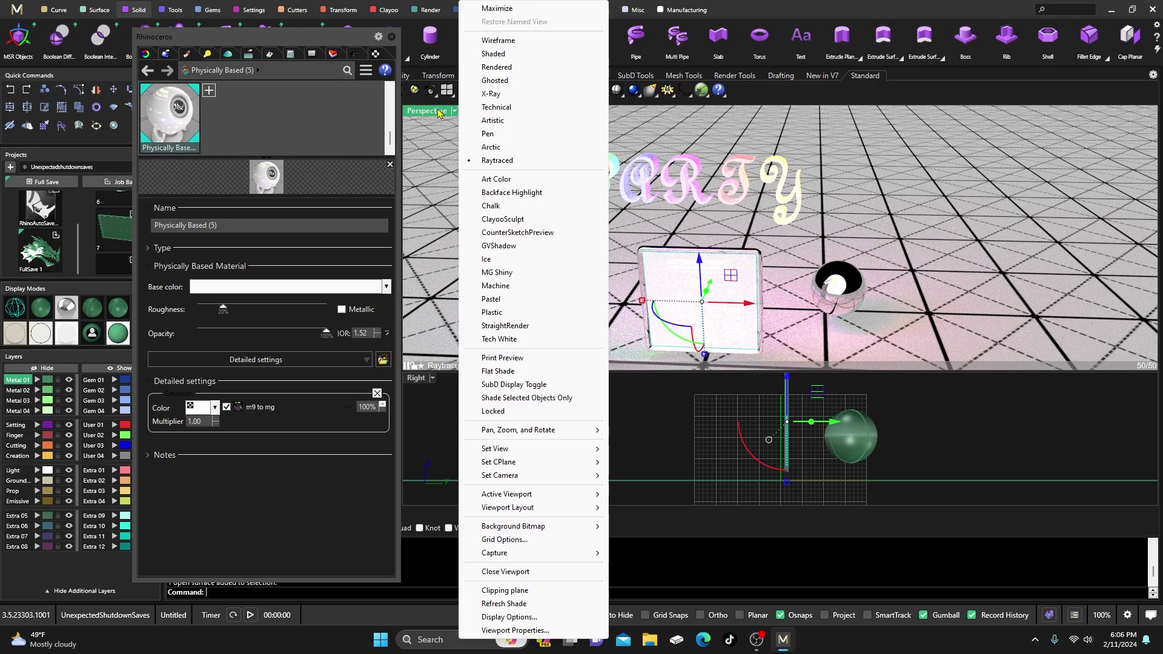
click(488, 92)
click(454, 111)
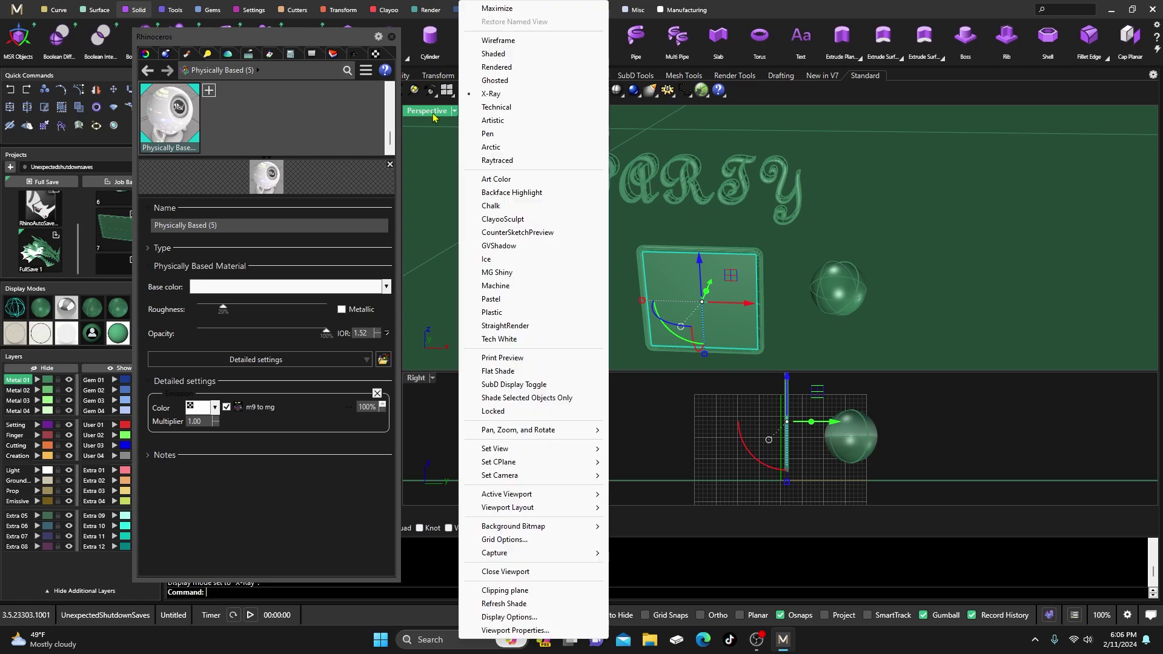
click(496, 160)
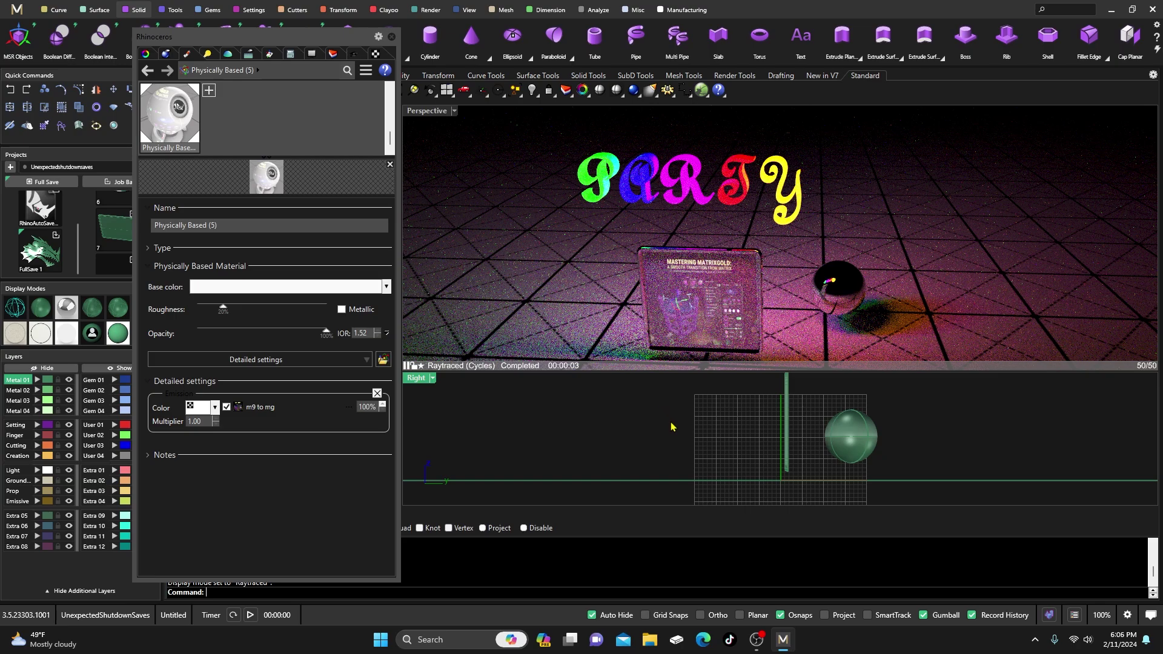
Select all the PARTY letters in the side view and move the material editor aside.
scroll(671, 427, down, 5)
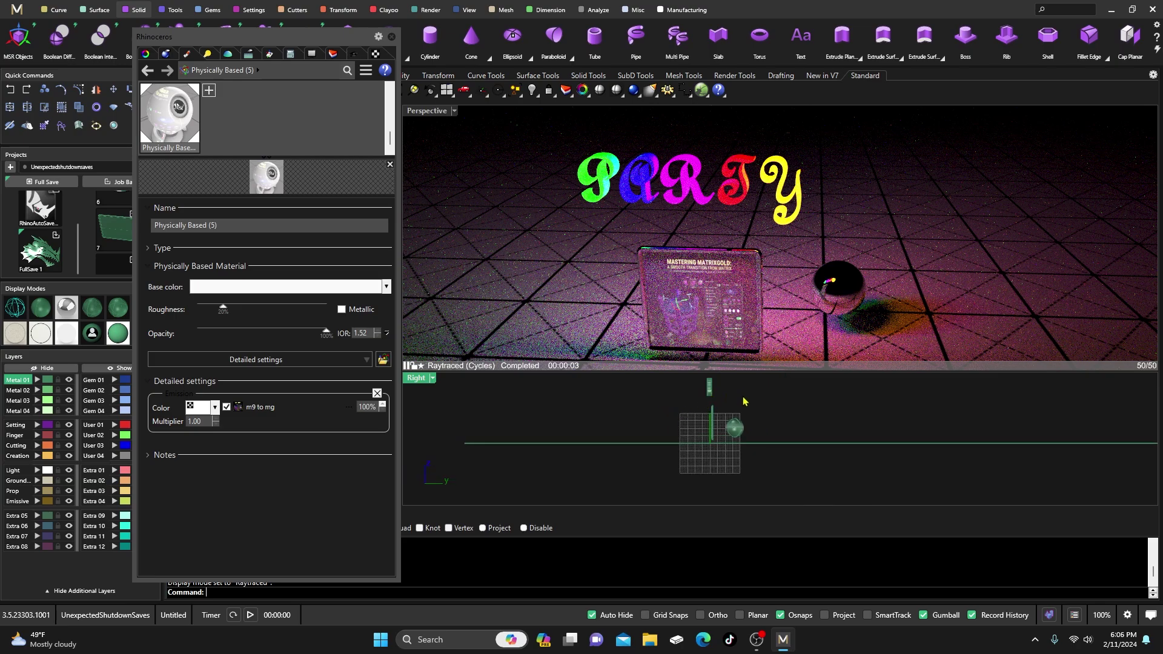
drag(745, 401, 691, 380)
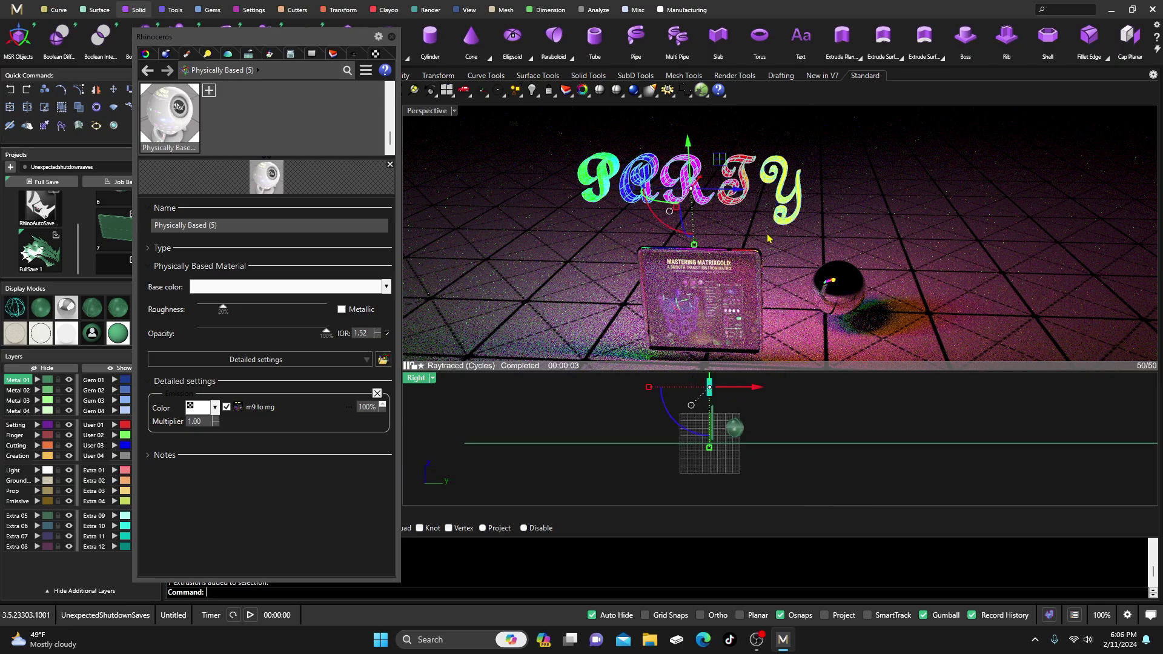
drag(286, 35, 434, 60)
Hide the PARTY letters, dock the material editor, and render Perspective raytraced.
click(69, 369)
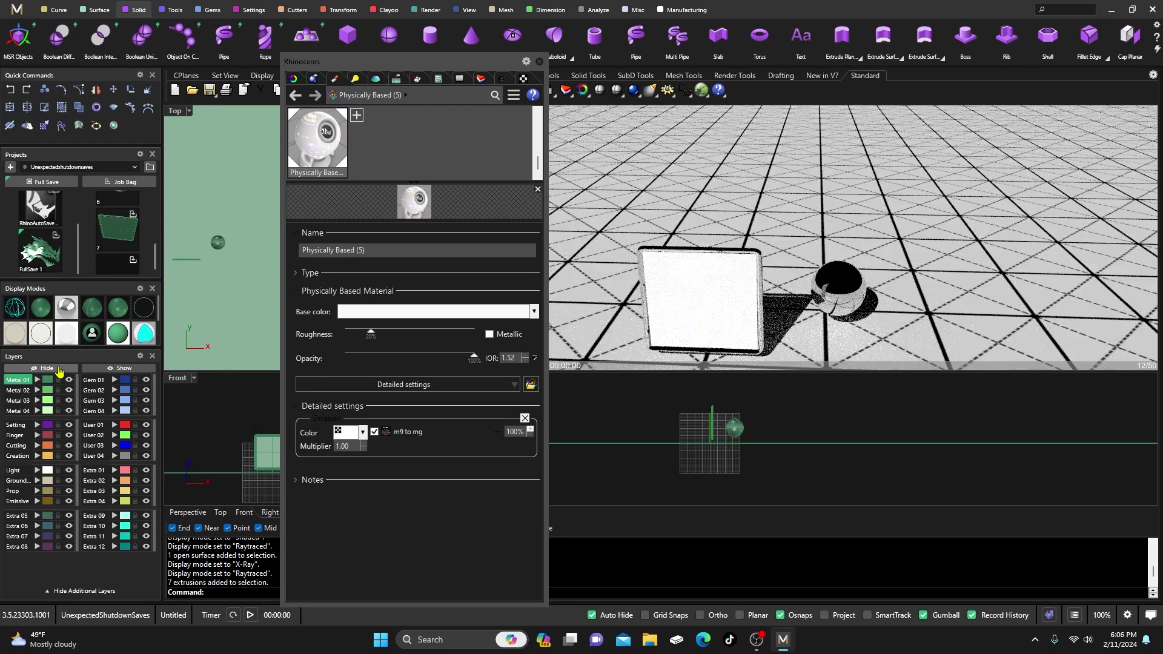
drag(465, 85, 353, 116)
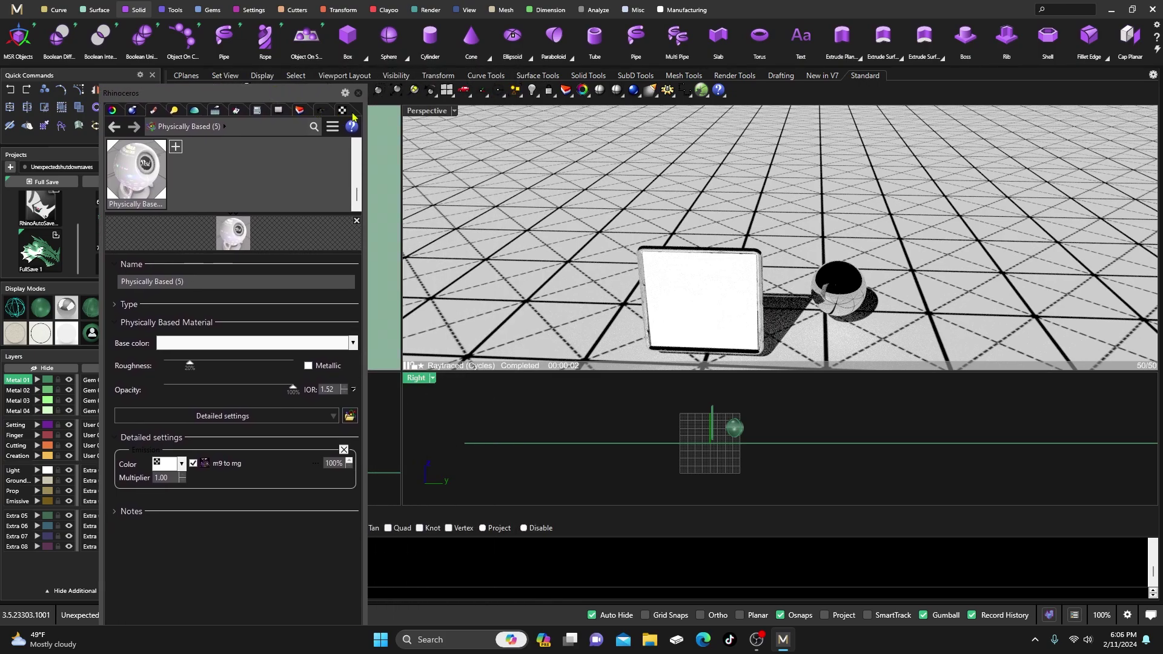
click(432, 115)
click(432, 114)
key(Escape)
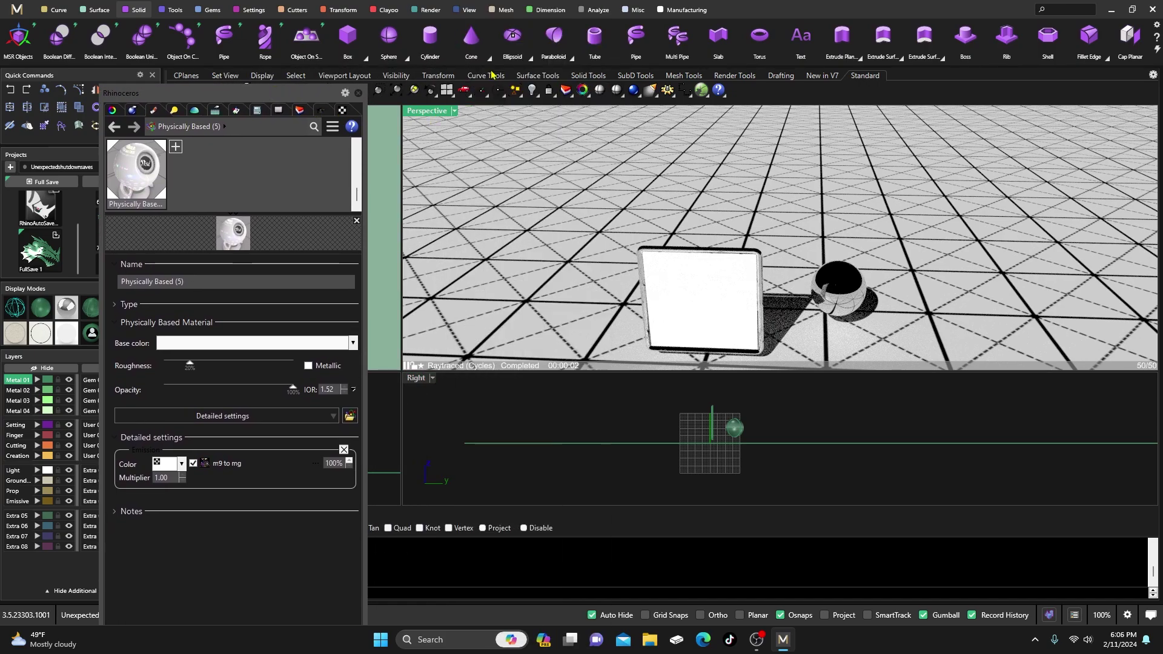
click(429, 116)
click(496, 161)
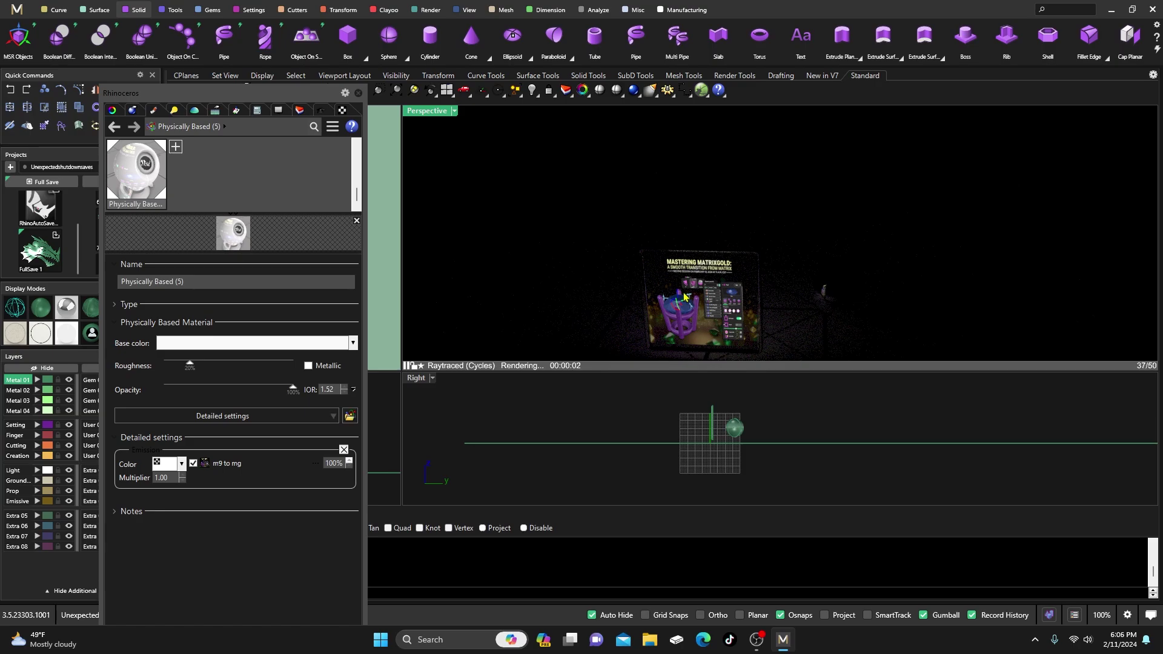
Set the emission multiplier to 3, then lower it to 2.
scroll(707, 211, down, 3)
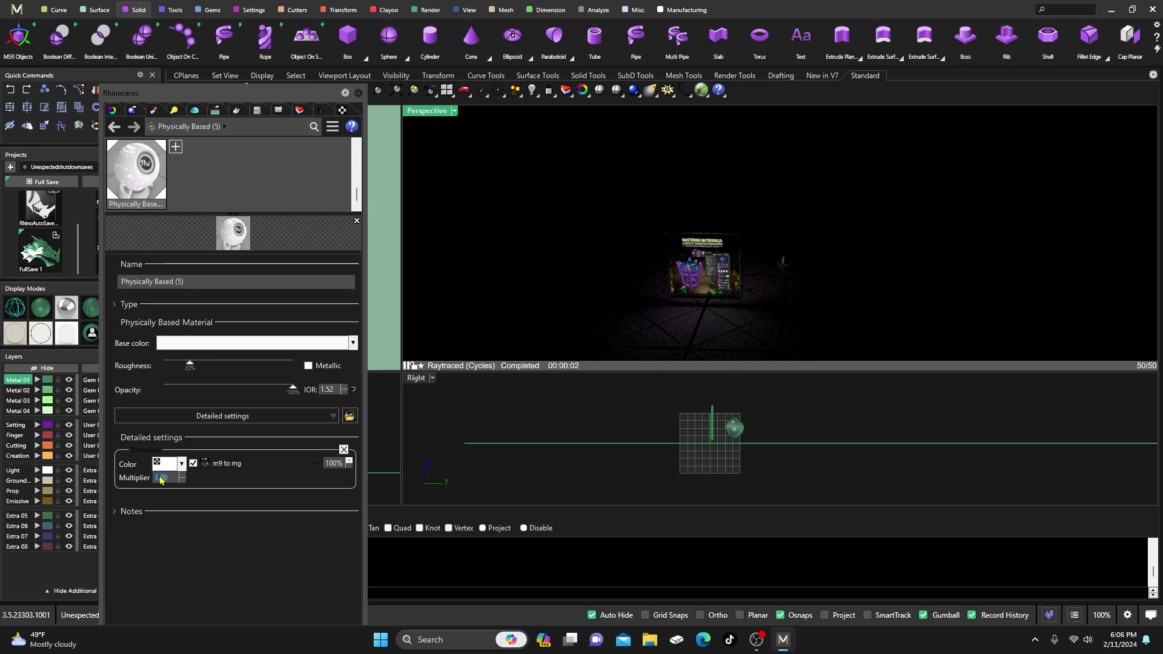
key(Return)
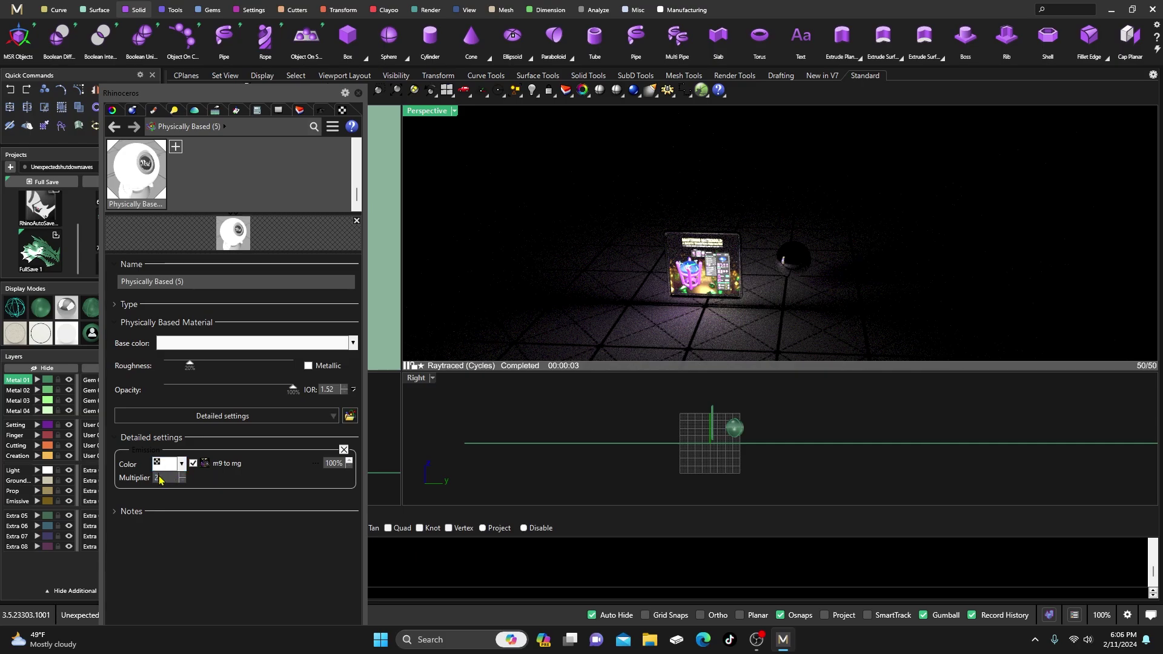
key(Return)
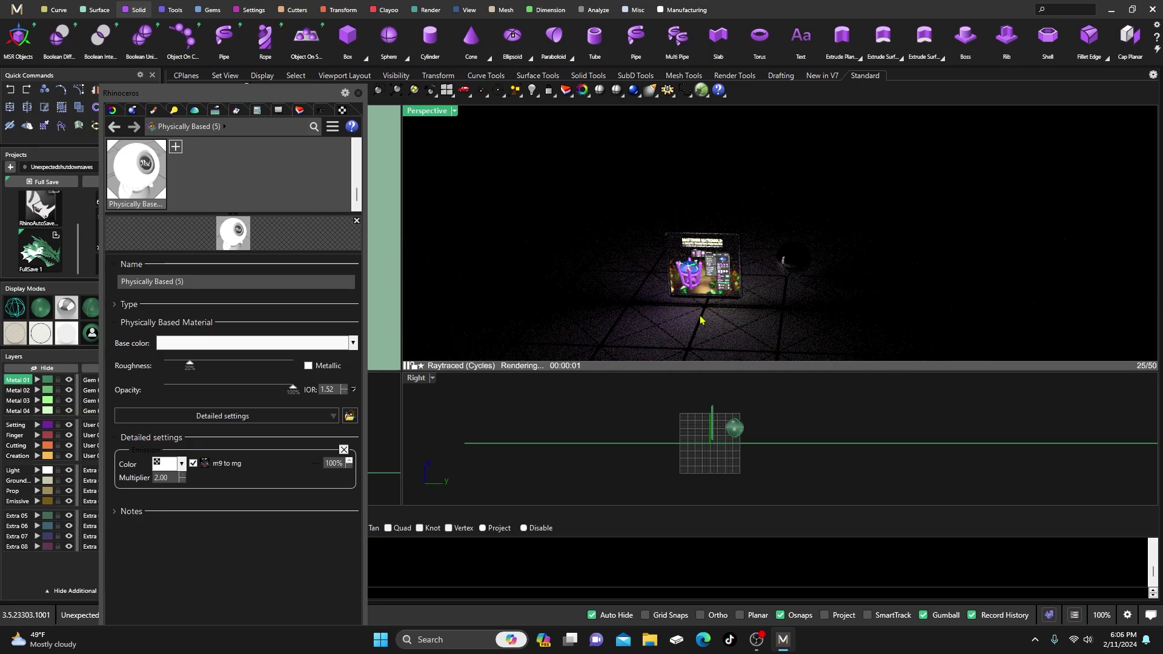
scroll(703, 283, up, 3)
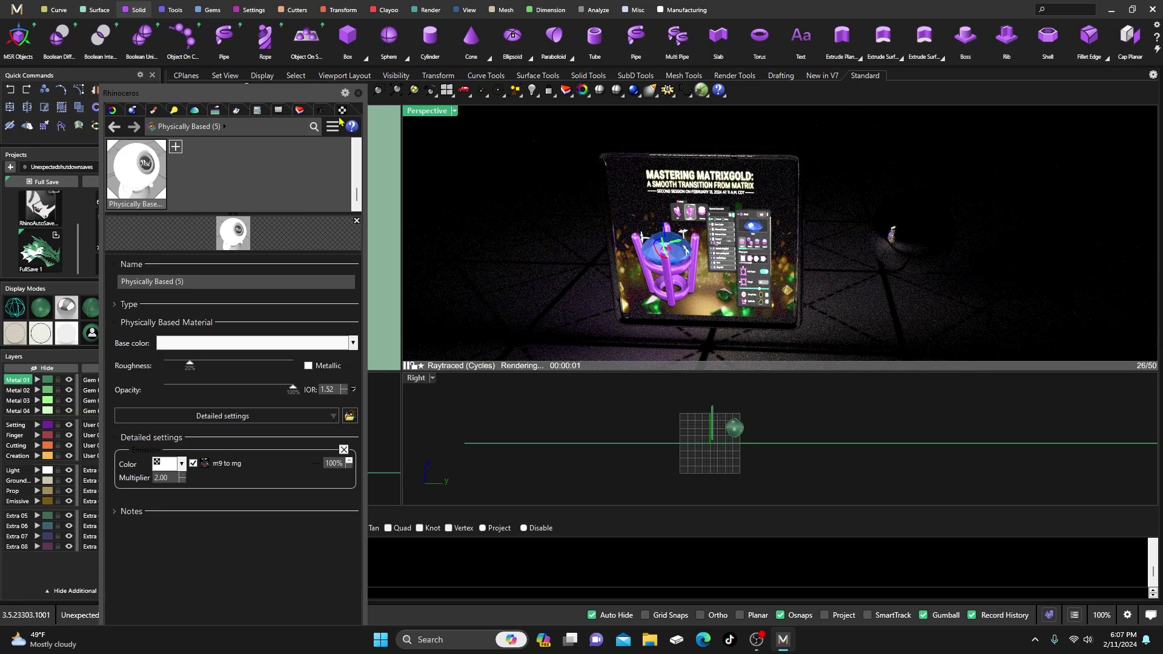
Create a new Plastic material coloured red (#F80808).
click(175, 149)
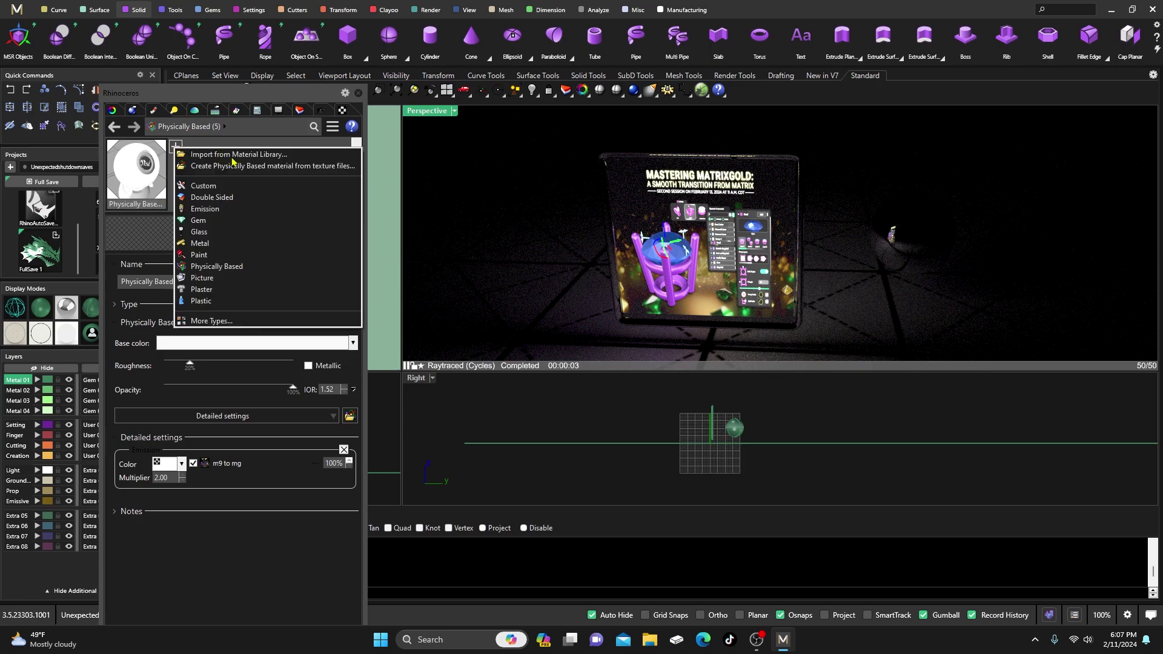
click(202, 301)
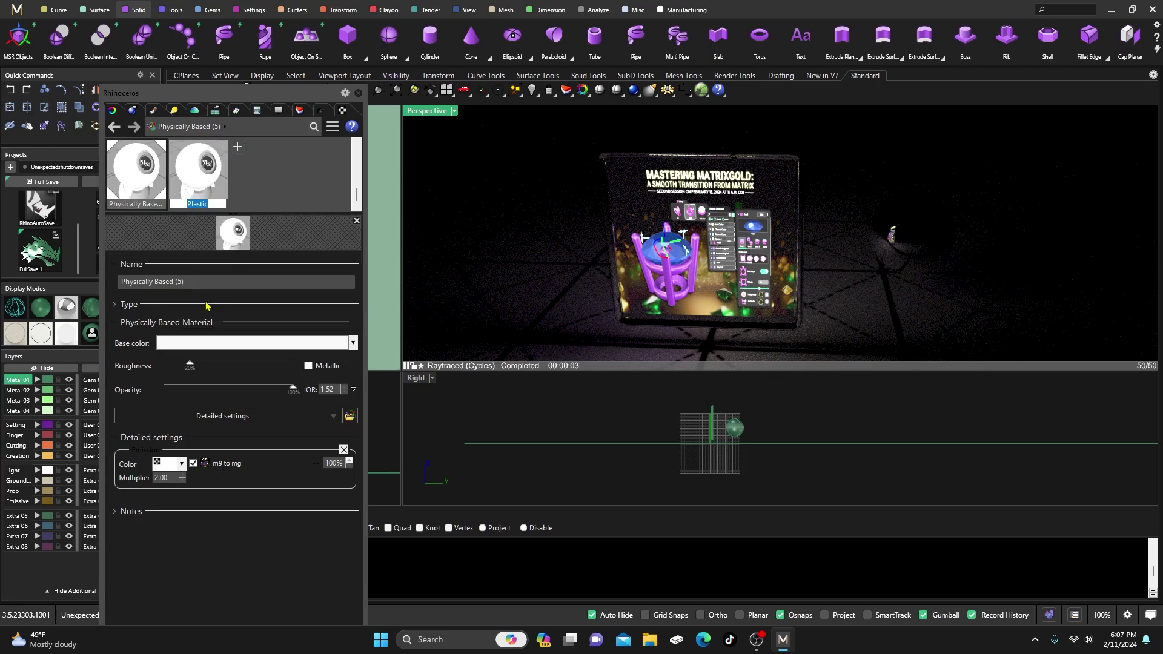
click(240, 343)
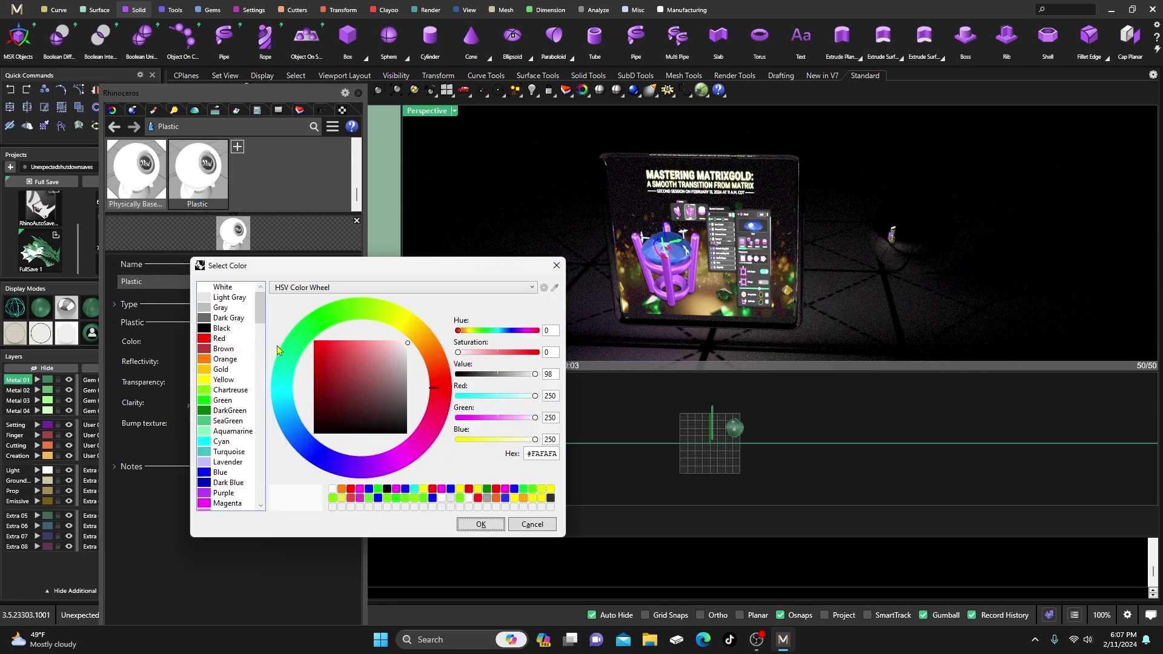
click(316, 344)
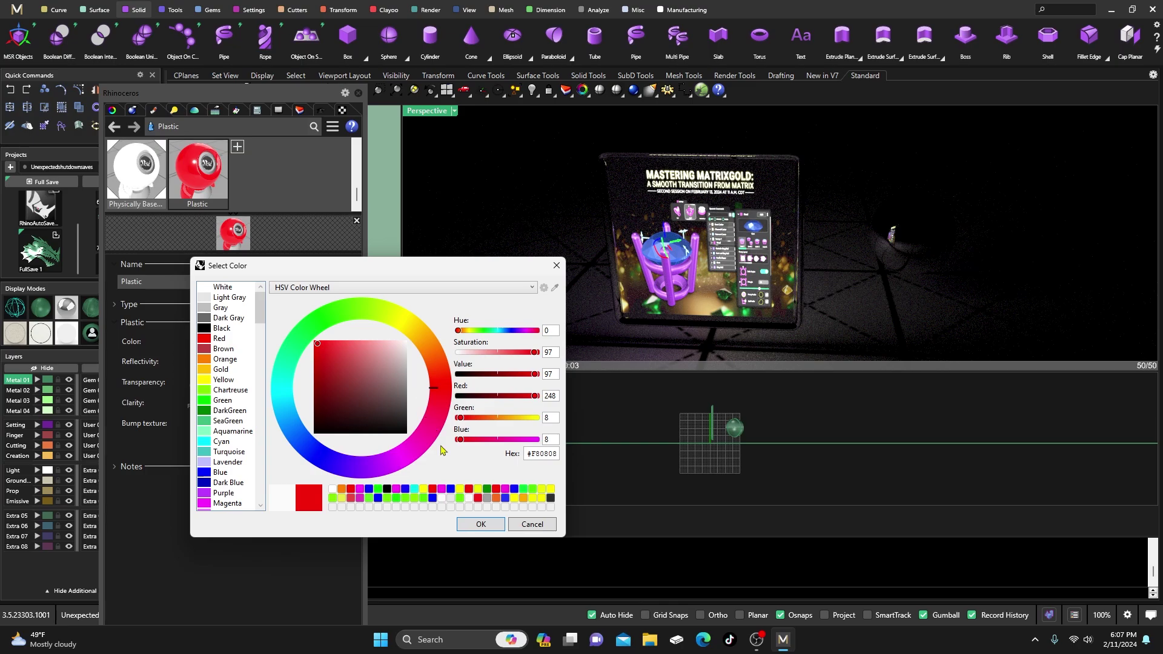
click(481, 524)
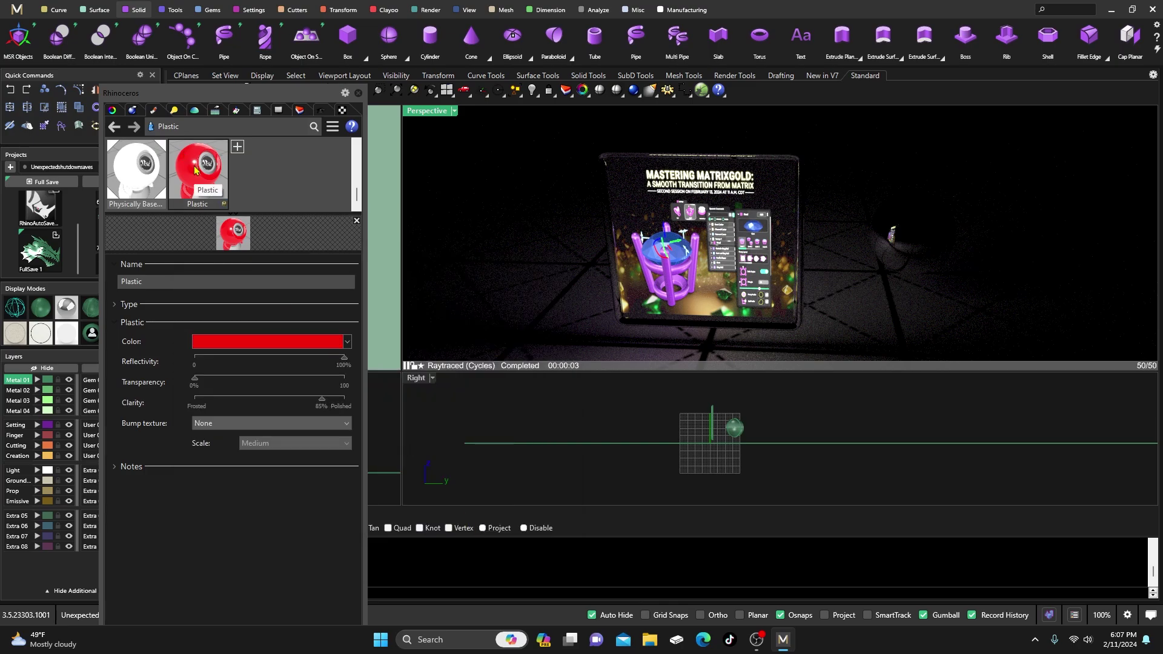
Assign the red Plastic to the board's frame and move the material editor aside.
drag(197, 182, 594, 166)
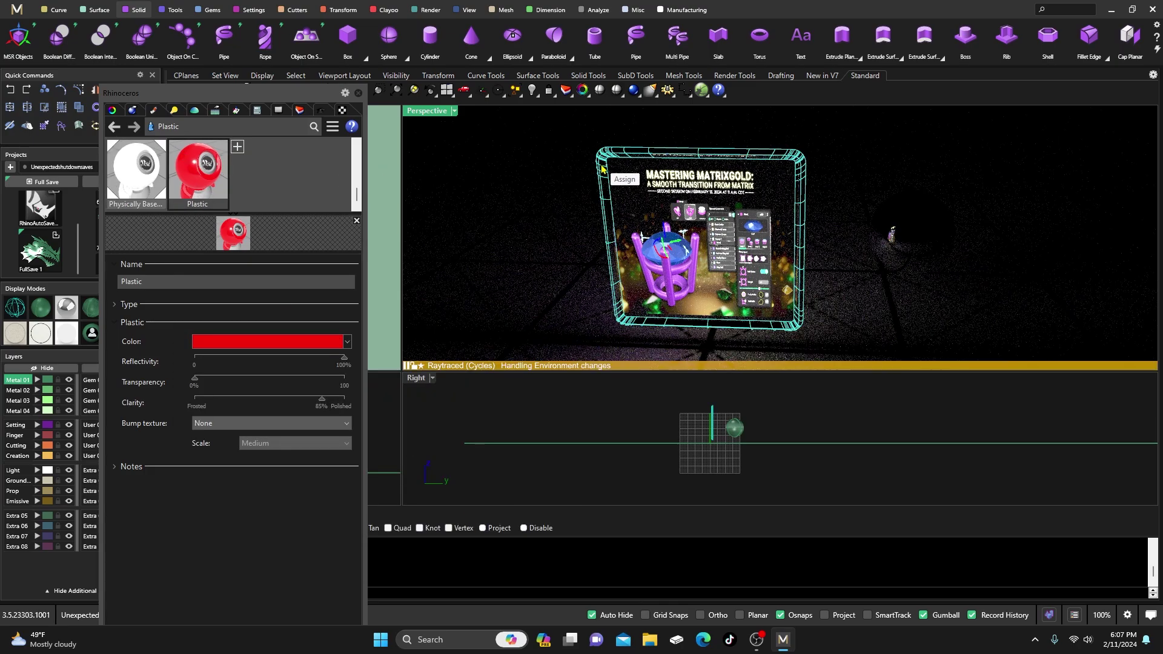
click(539, 429)
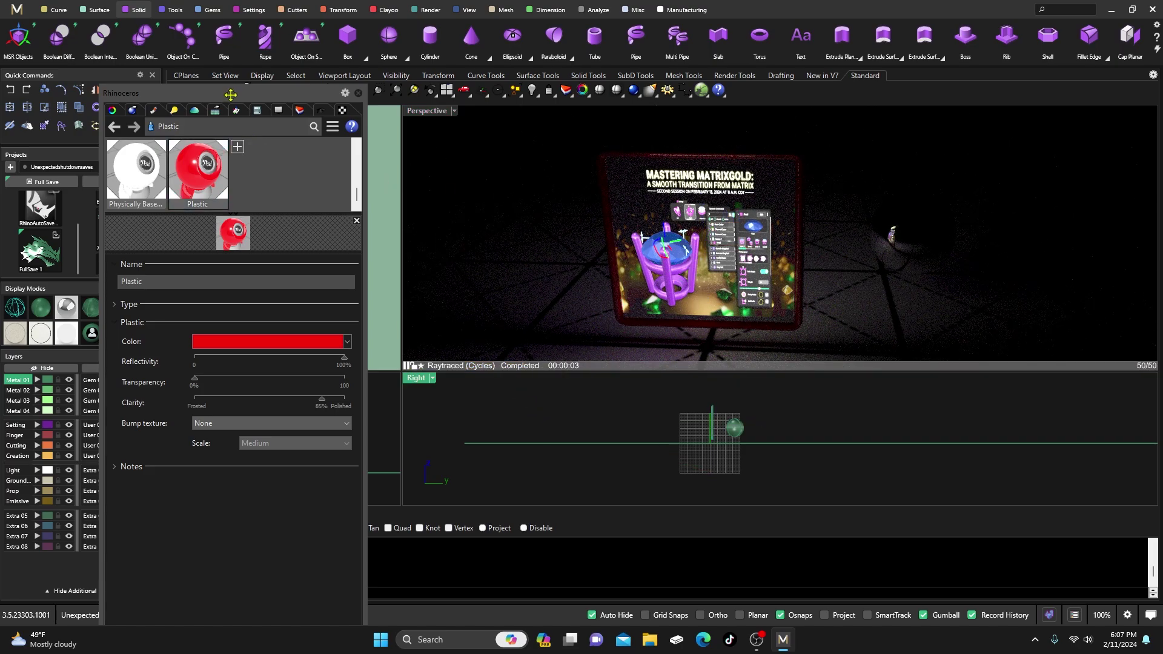
drag(229, 94, 350, 114)
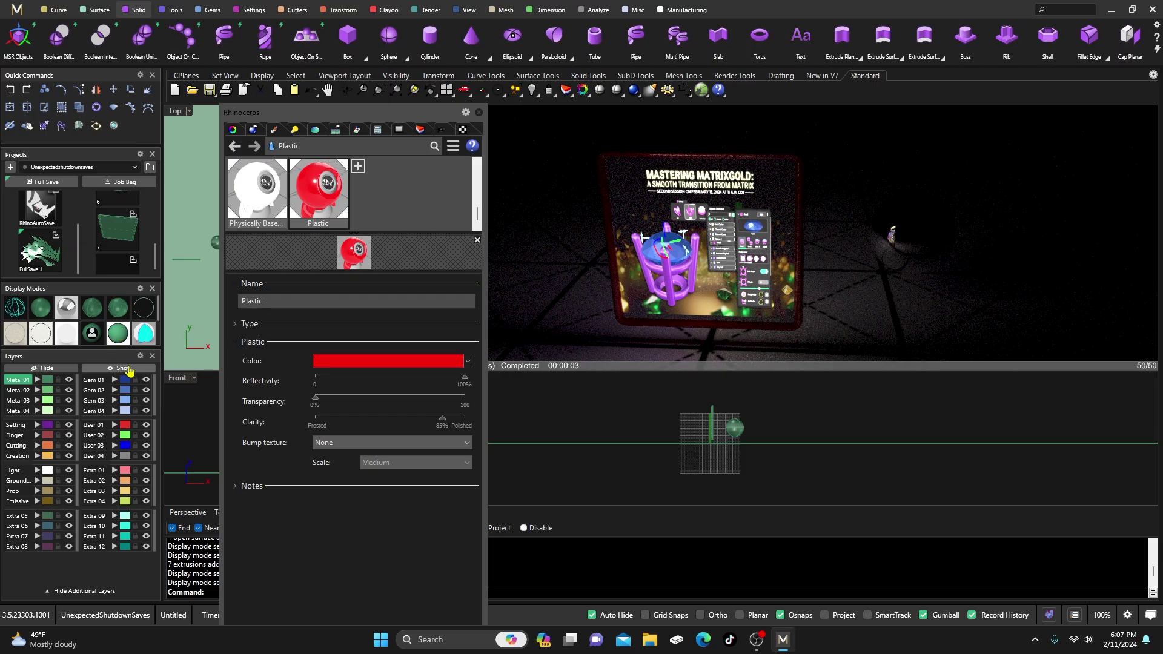
Show the PARTY letters again and switch Perspective to Ghosted display.
click(127, 368)
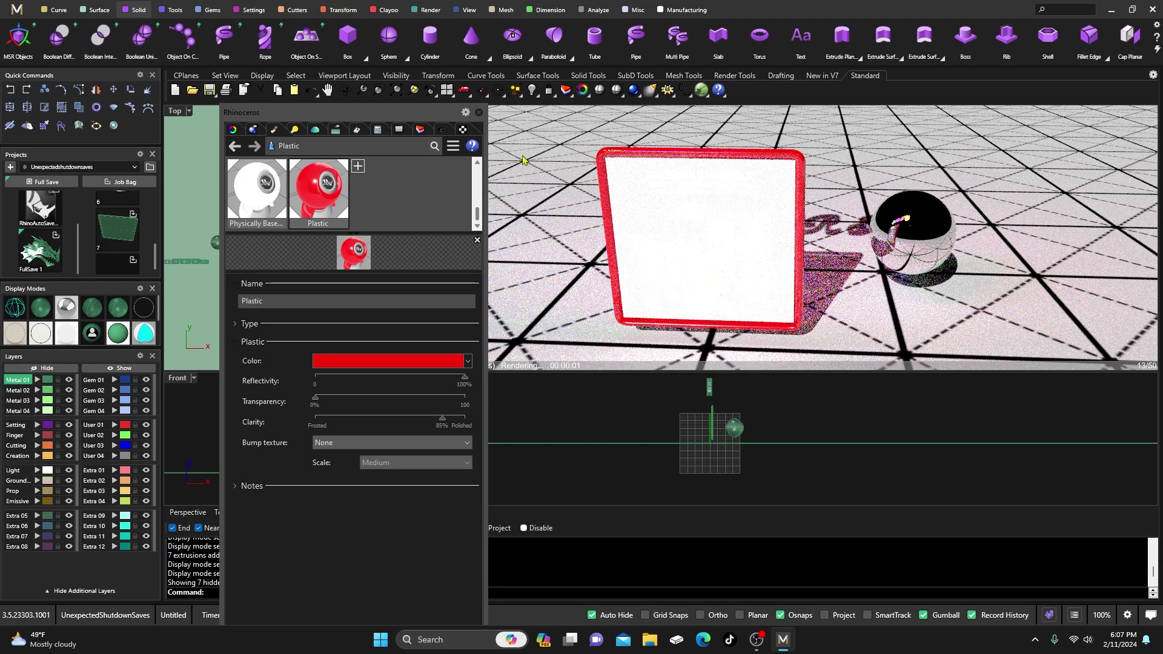
drag(405, 113, 218, 66)
click(442, 114)
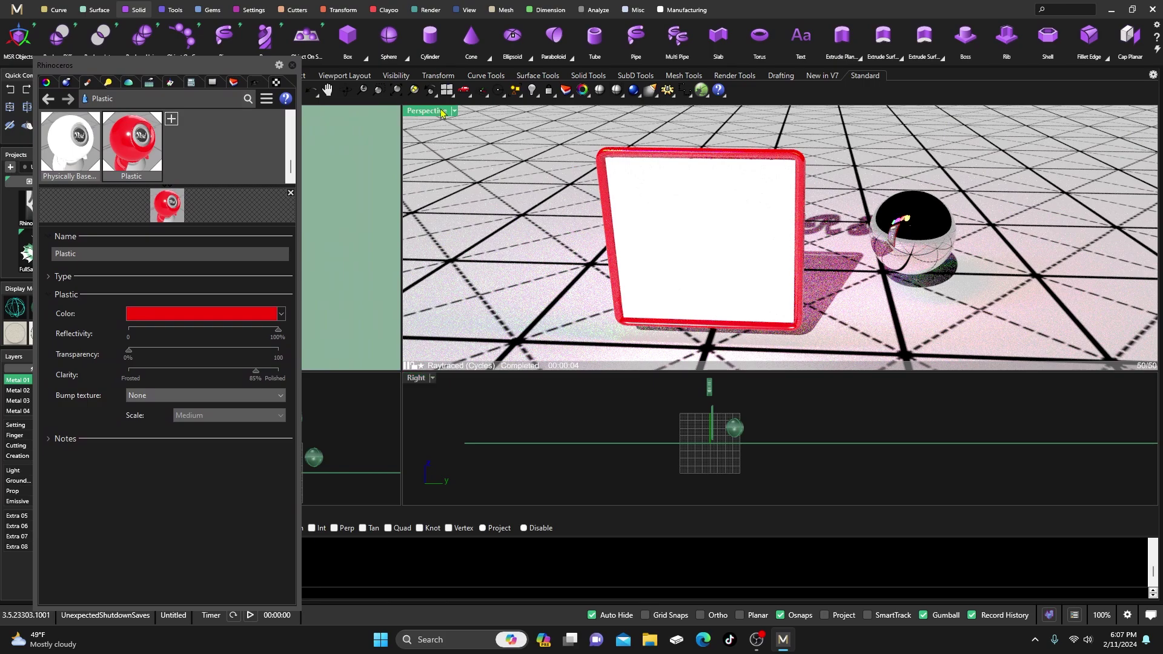
click(442, 113)
click(490, 94)
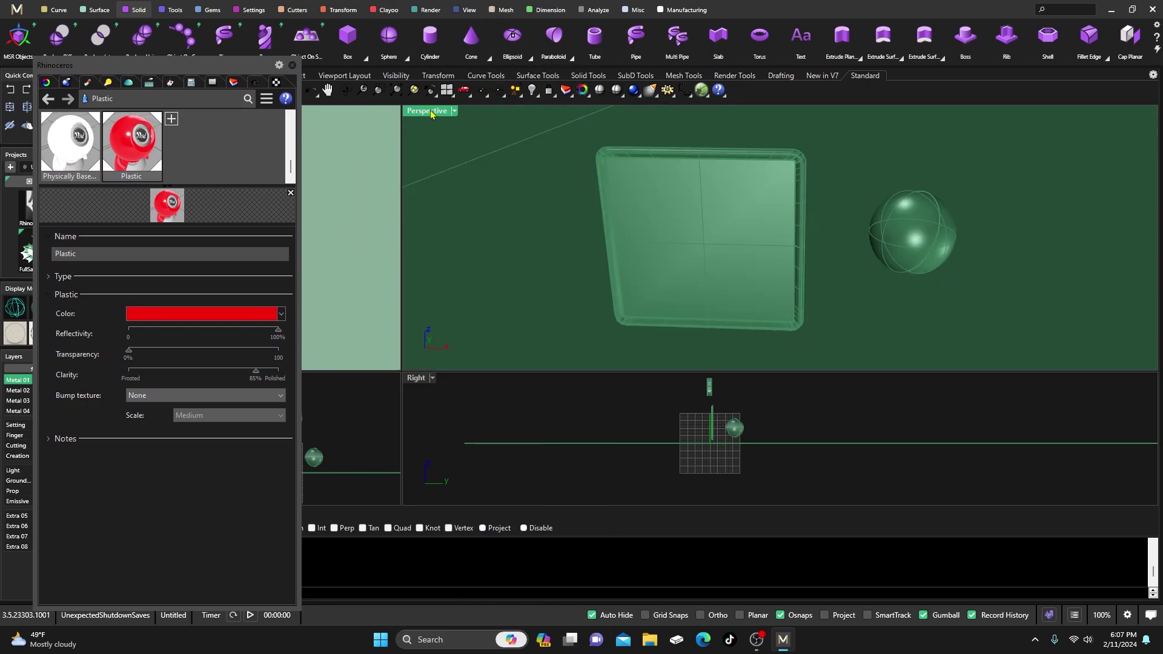
Switch Perspective back to Raytraced and zoom to see the whole scene.
click(430, 114)
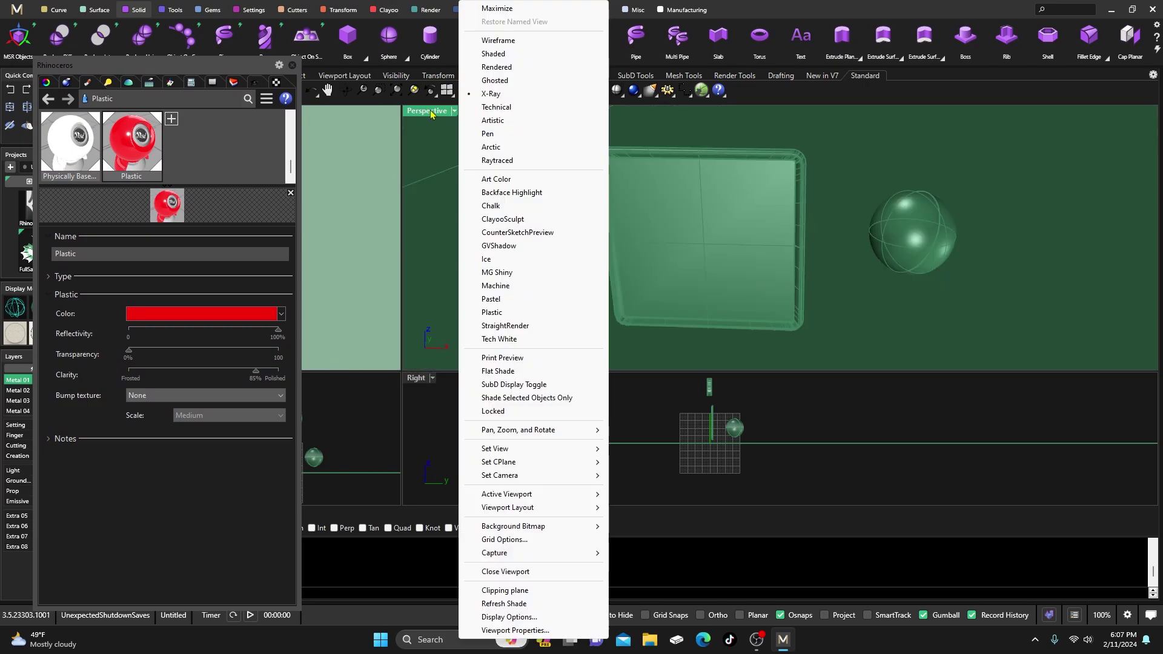
click(500, 166)
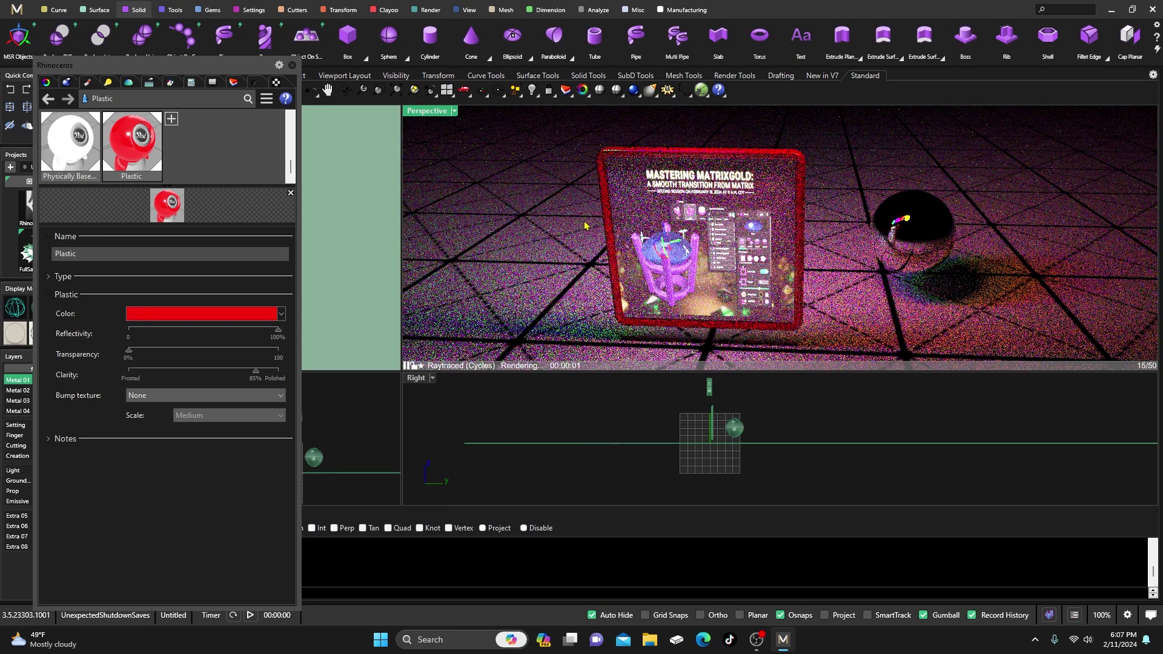
scroll(620, 272, down, 3)
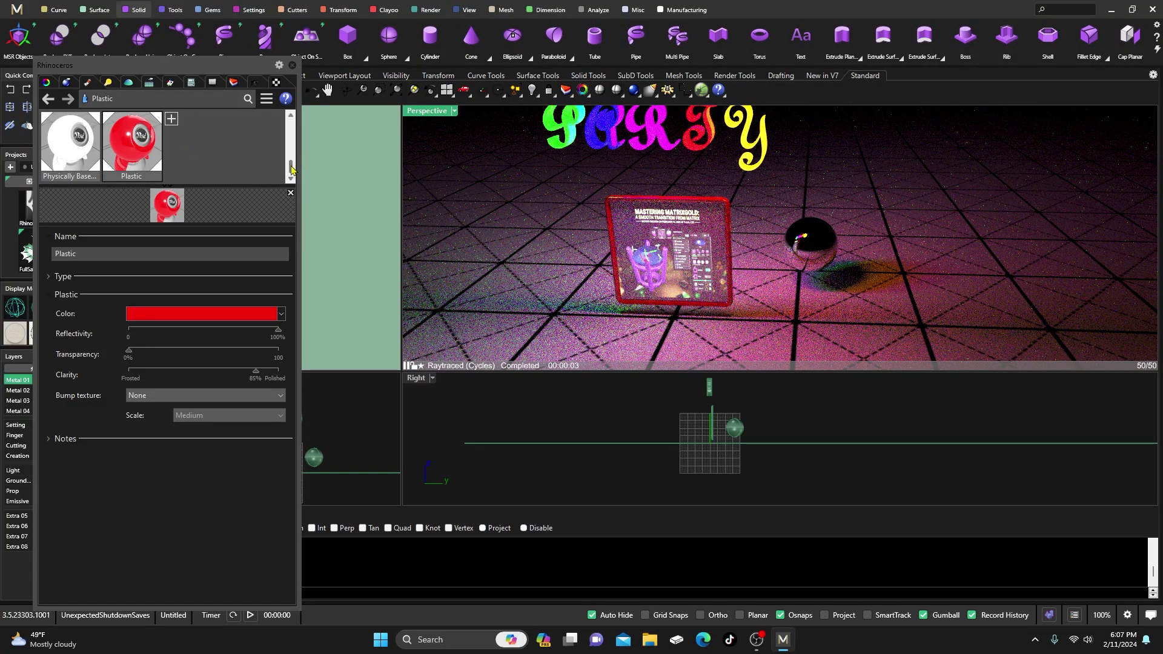
scroll(292, 168, up, 3)
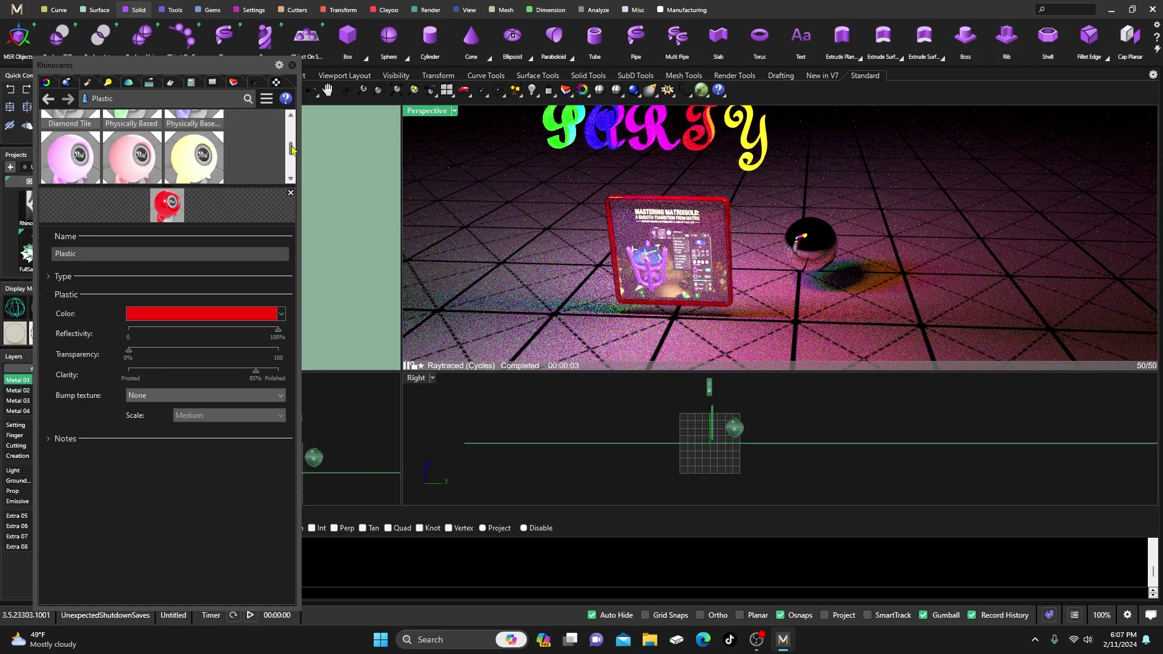
Set the pink and red emissive materials' emission multipliers to 2.
click(88, 155)
click(97, 451)
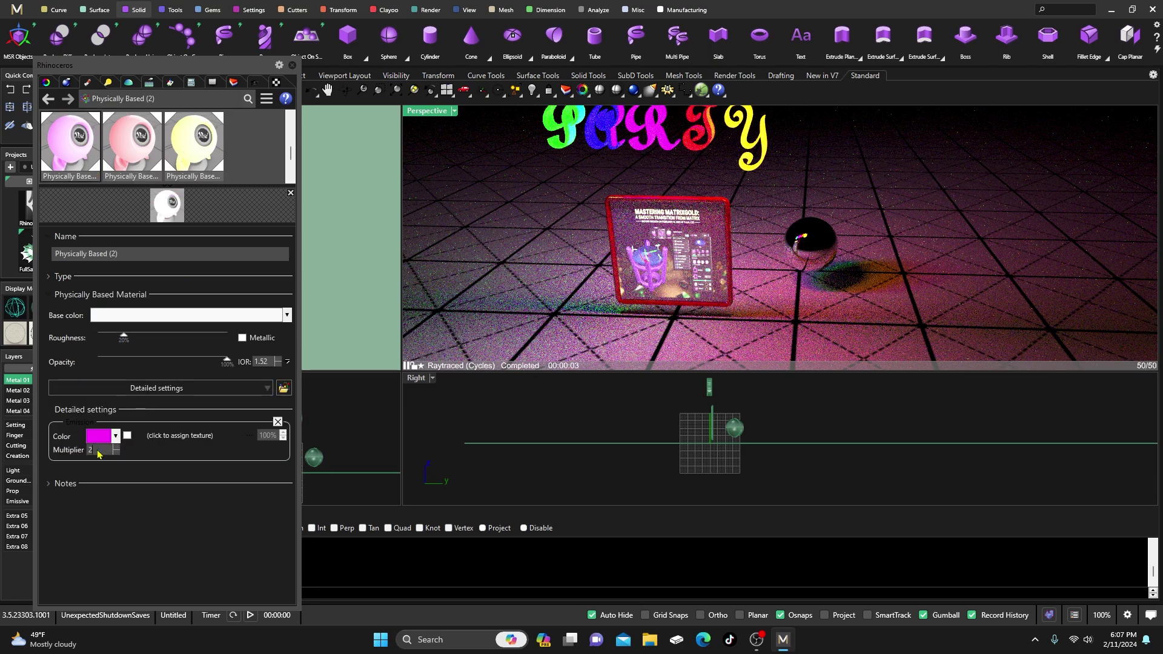
key(Return)
click(132, 140)
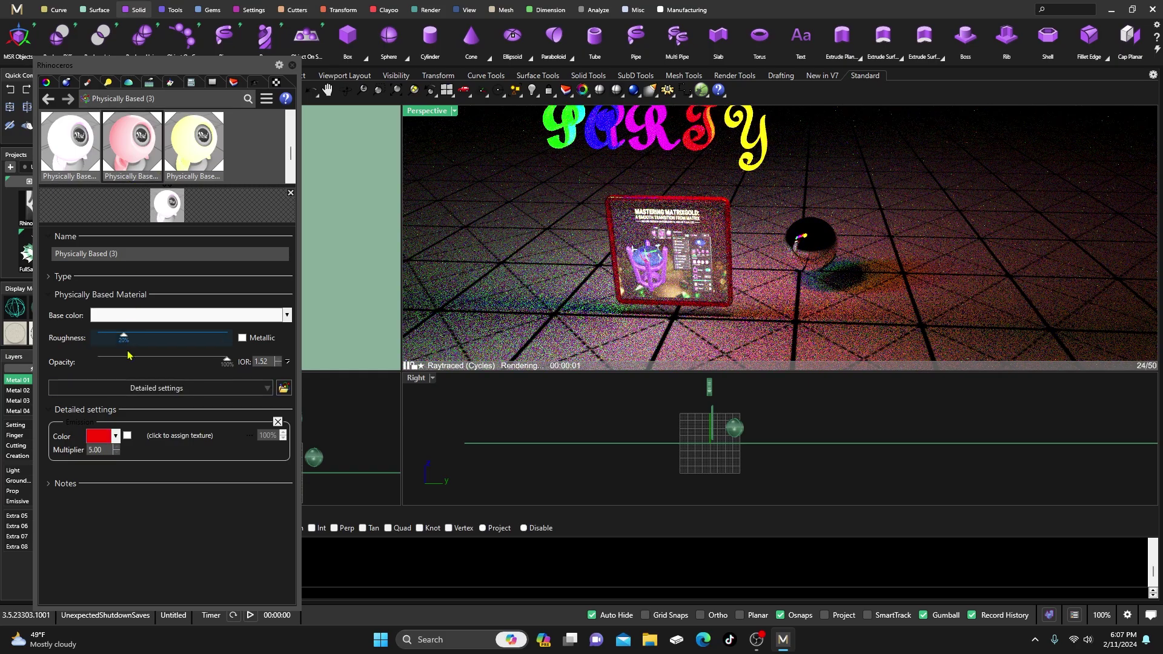
click(97, 451)
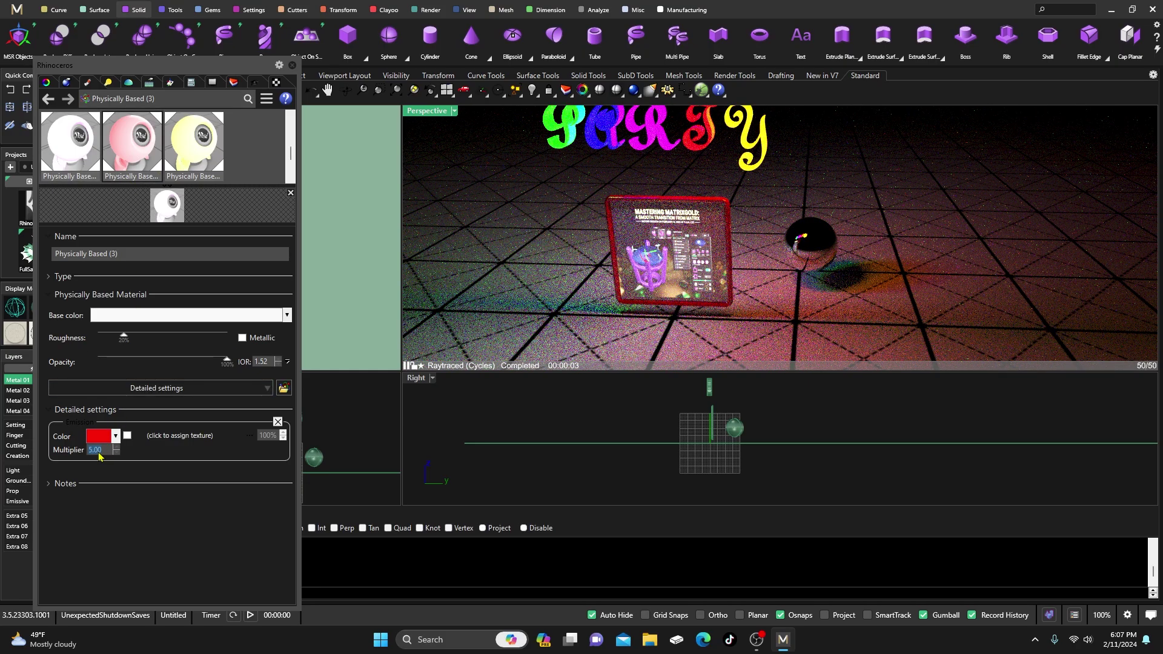
text(2)
key(Return)
Set the purple and green emissive materials' emission multipliers to 2.
click(79, 154)
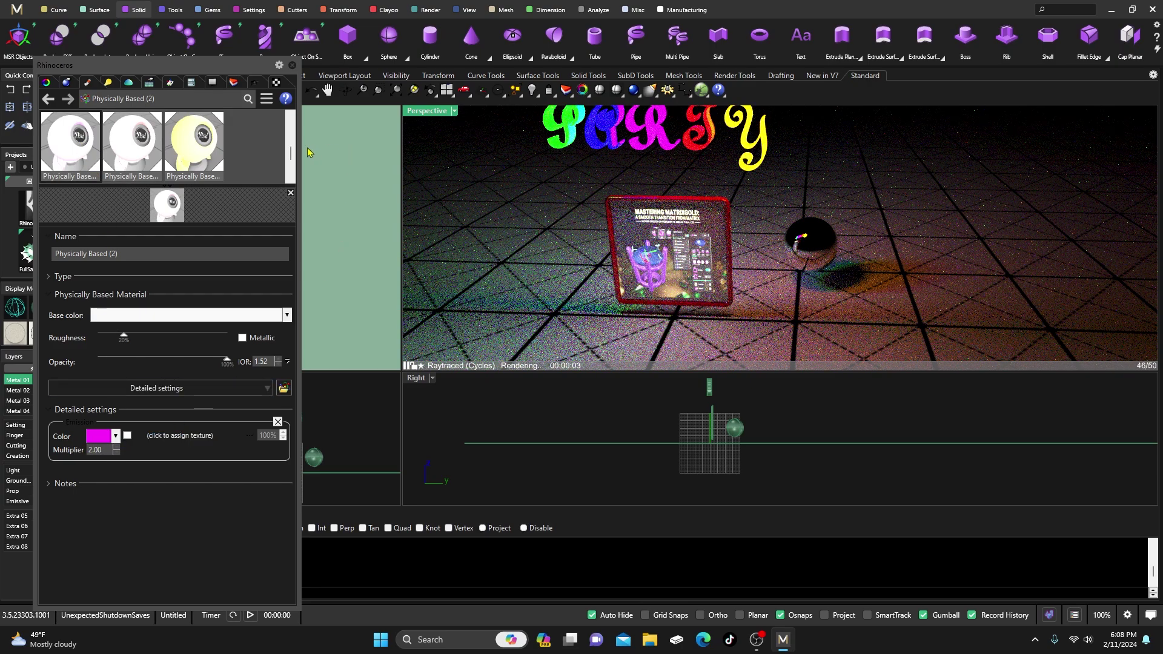
scroll(182, 145, up, 1)
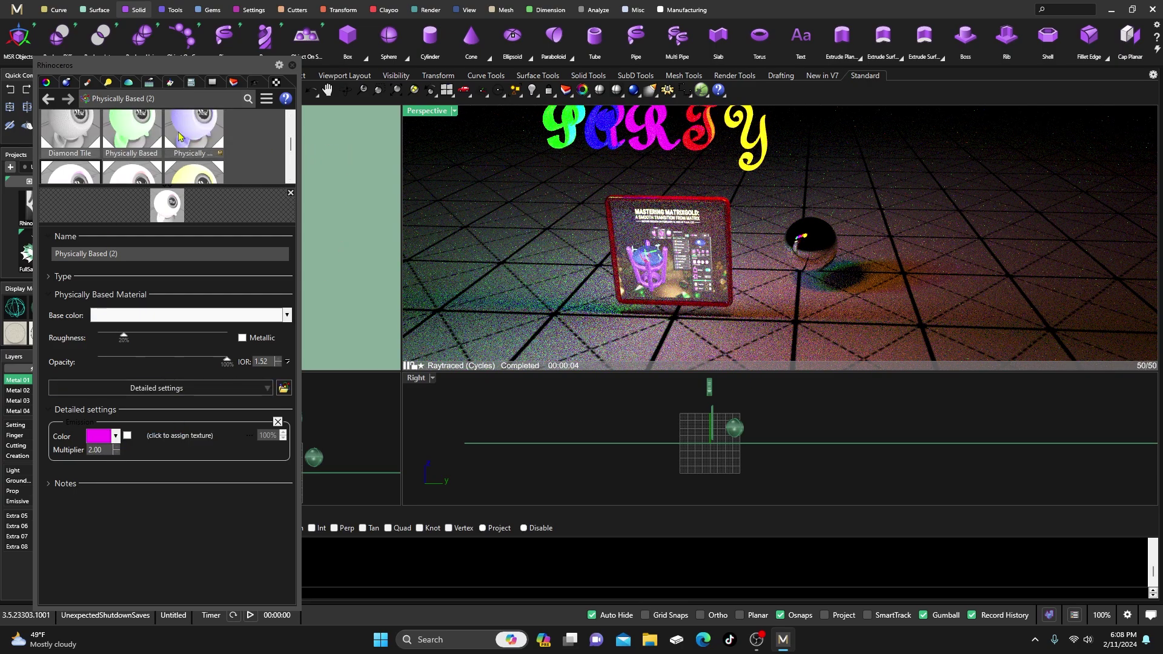
click(180, 136)
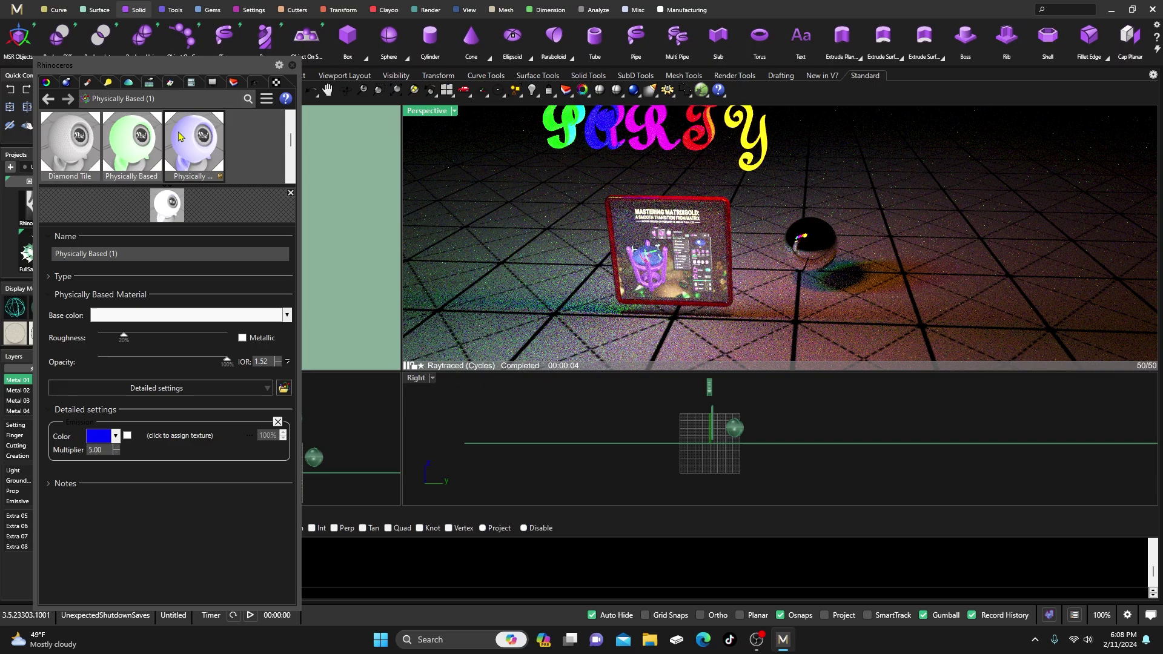
click(95, 451)
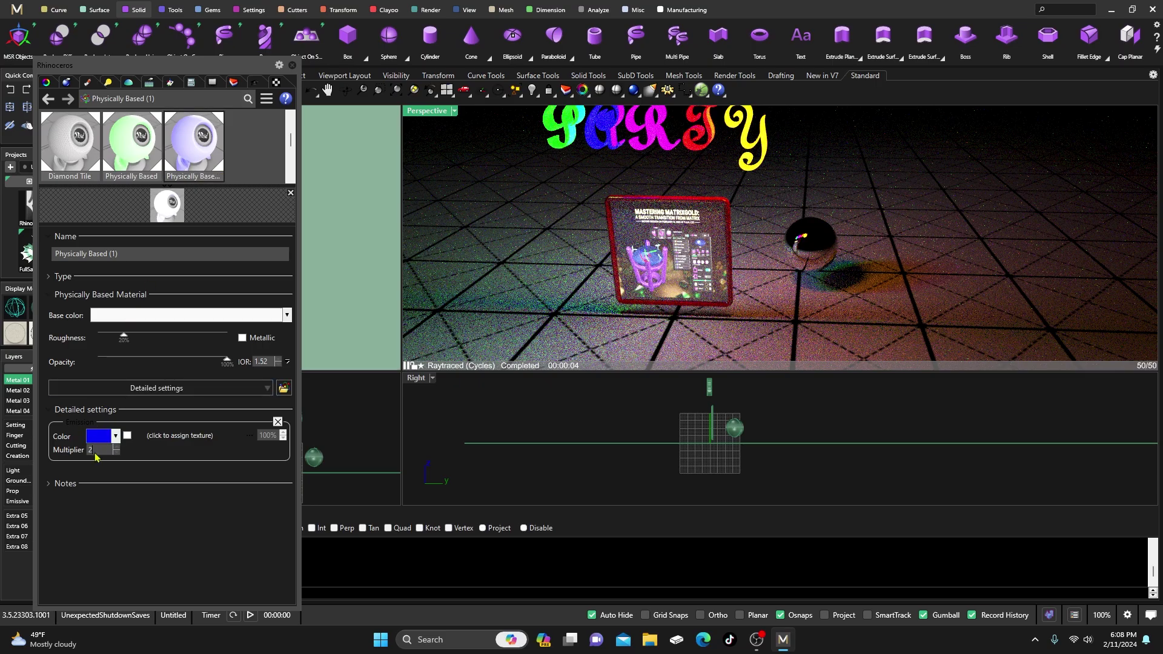
text(2)
key(Return)
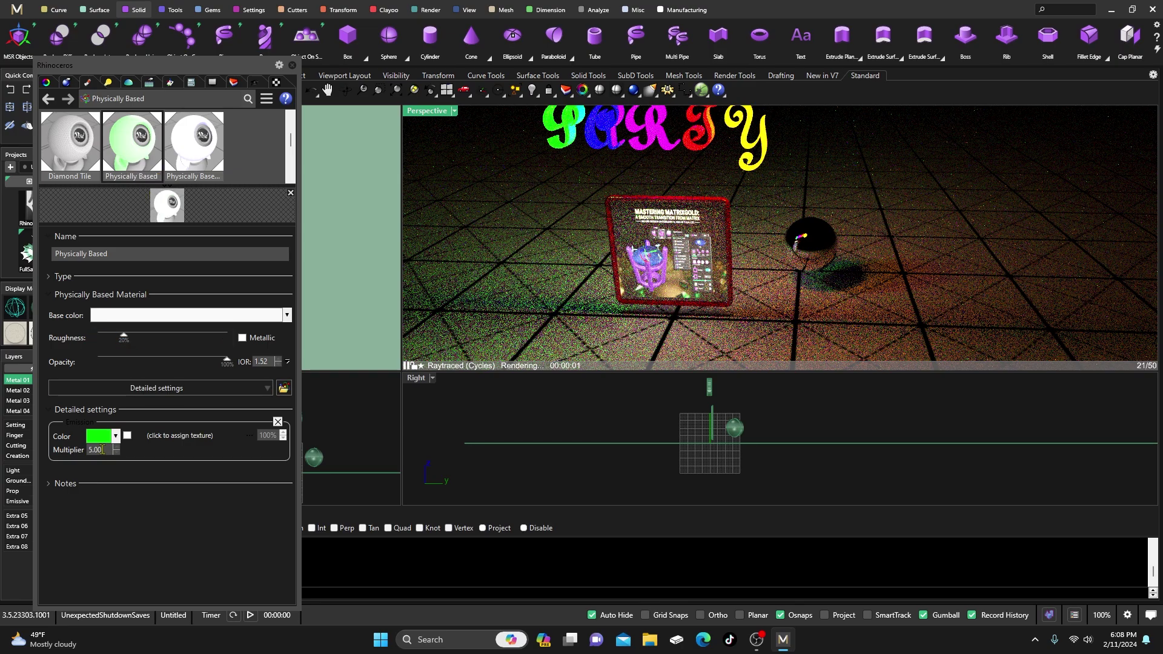
click(96, 451)
text(2)
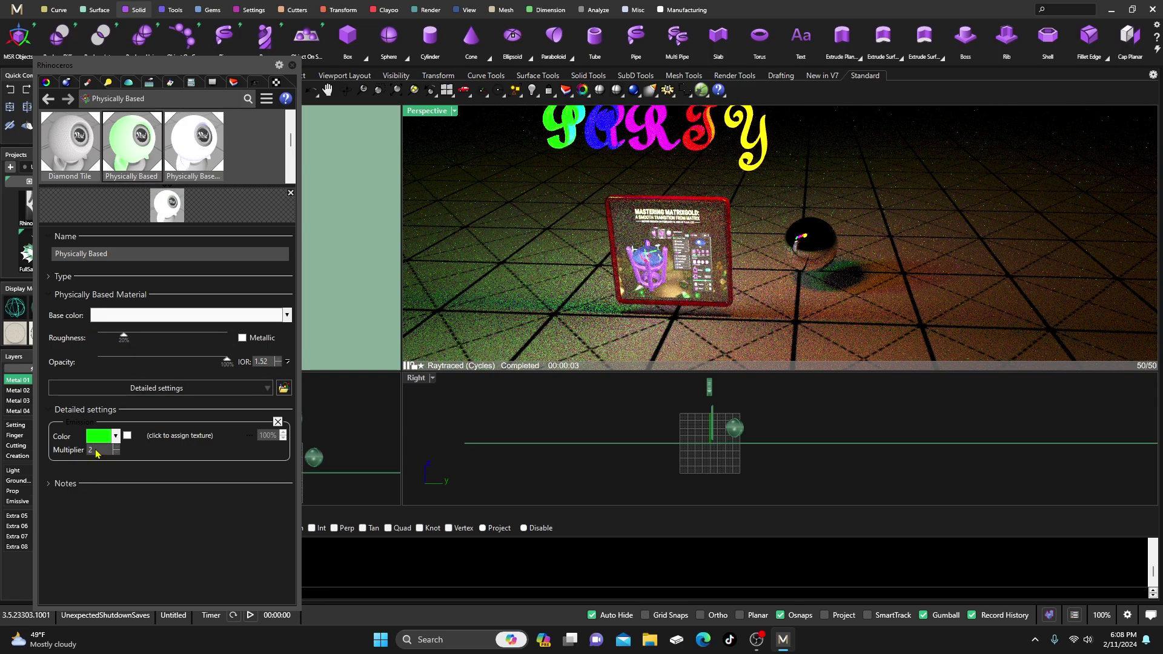
key(Return)
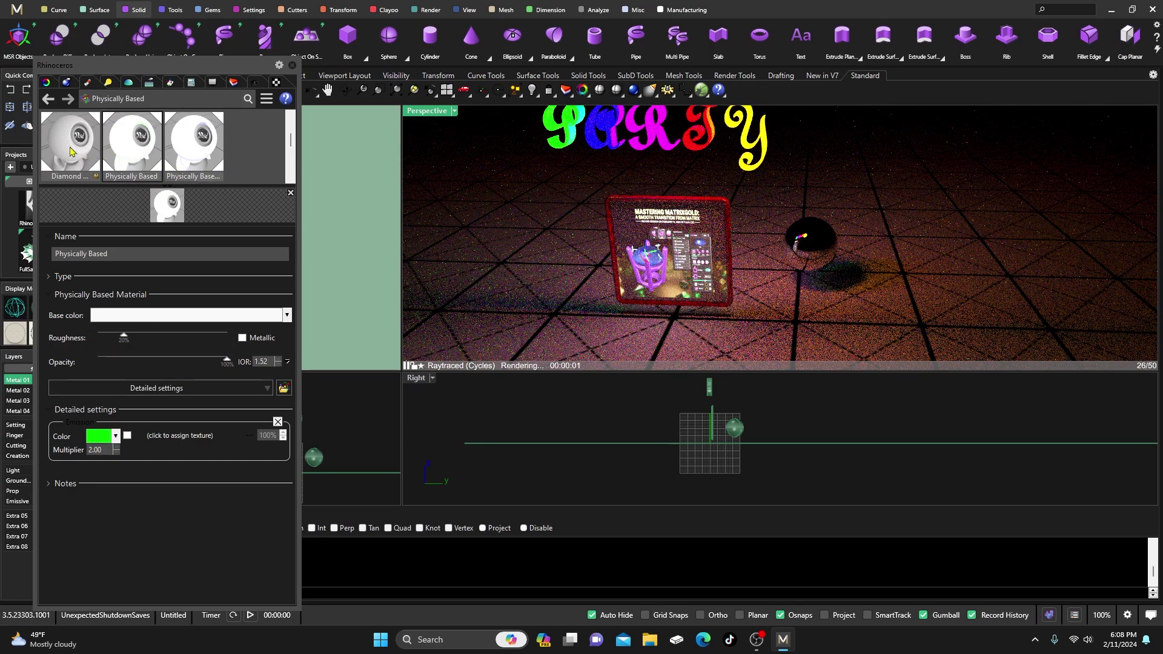
Set the orange Physically Based (4) material's emission multiplier to 2.
click(82, 159)
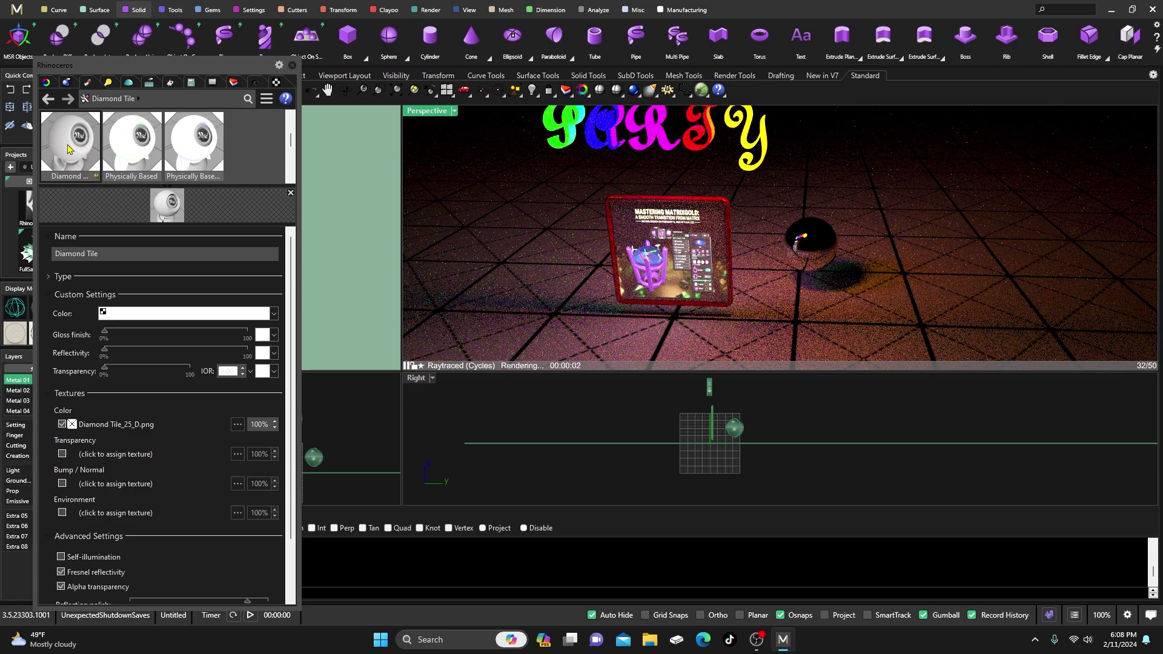
click(199, 144)
scroll(253, 152, down, 2)
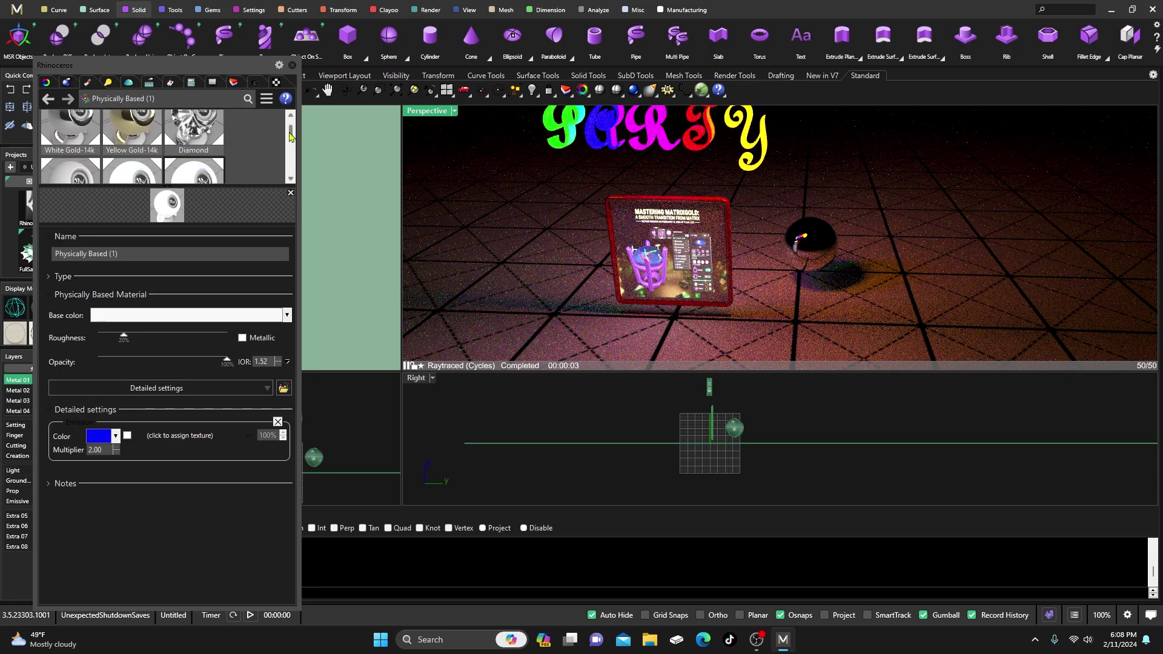
click(204, 158)
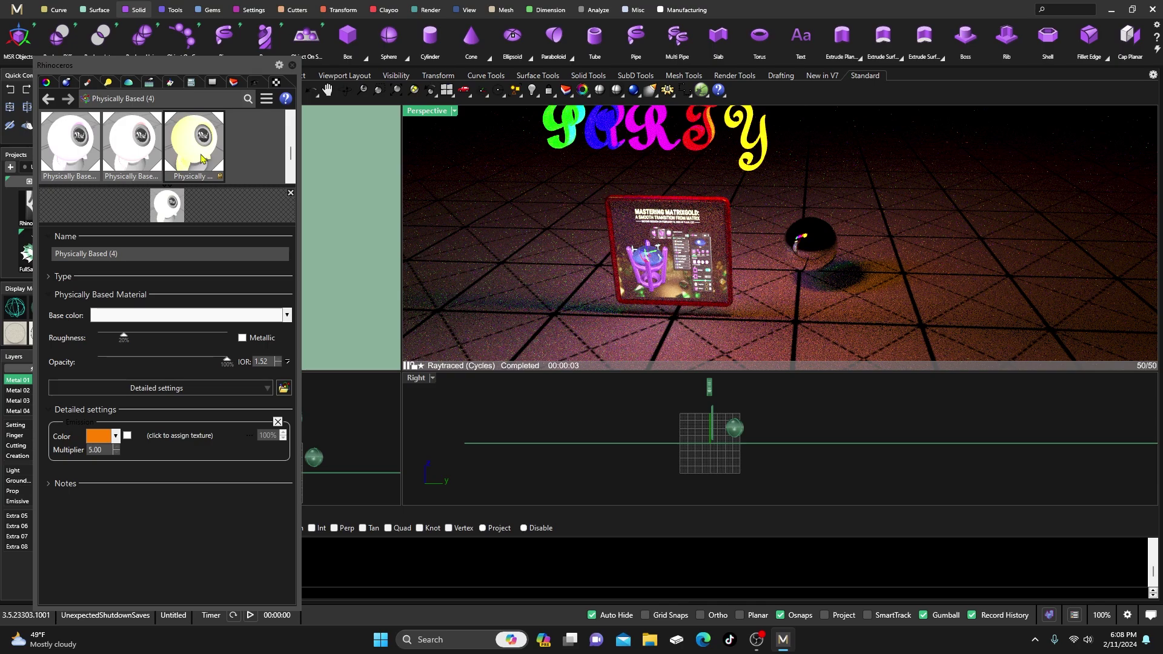
double_click(95, 451)
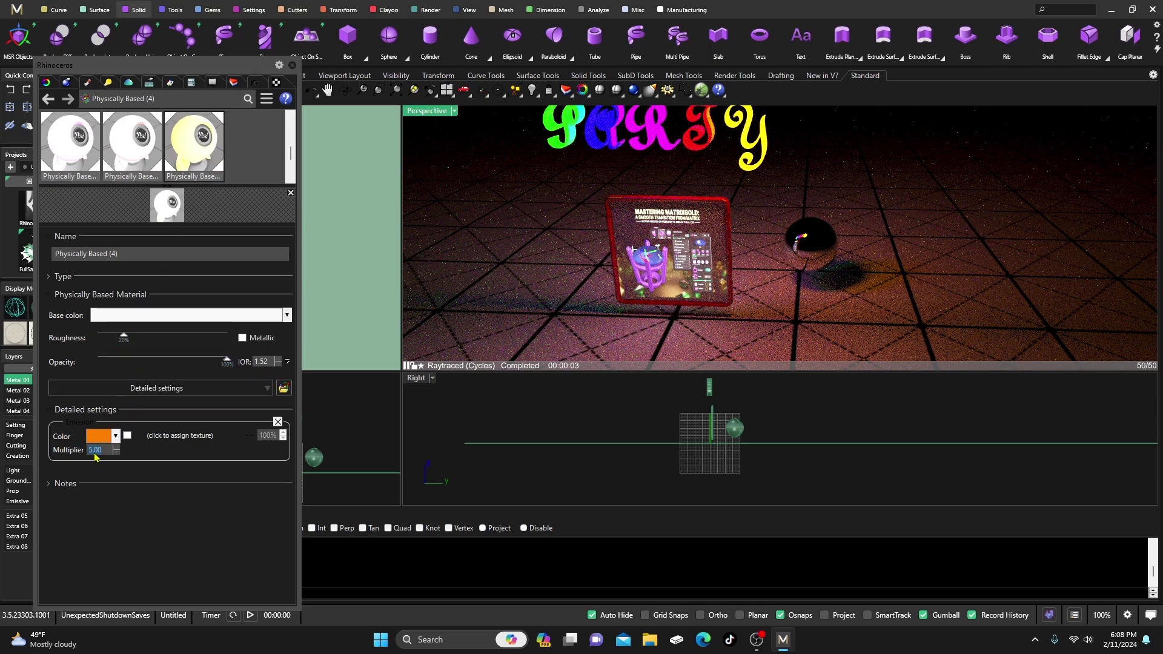
text(2)
key(Return)
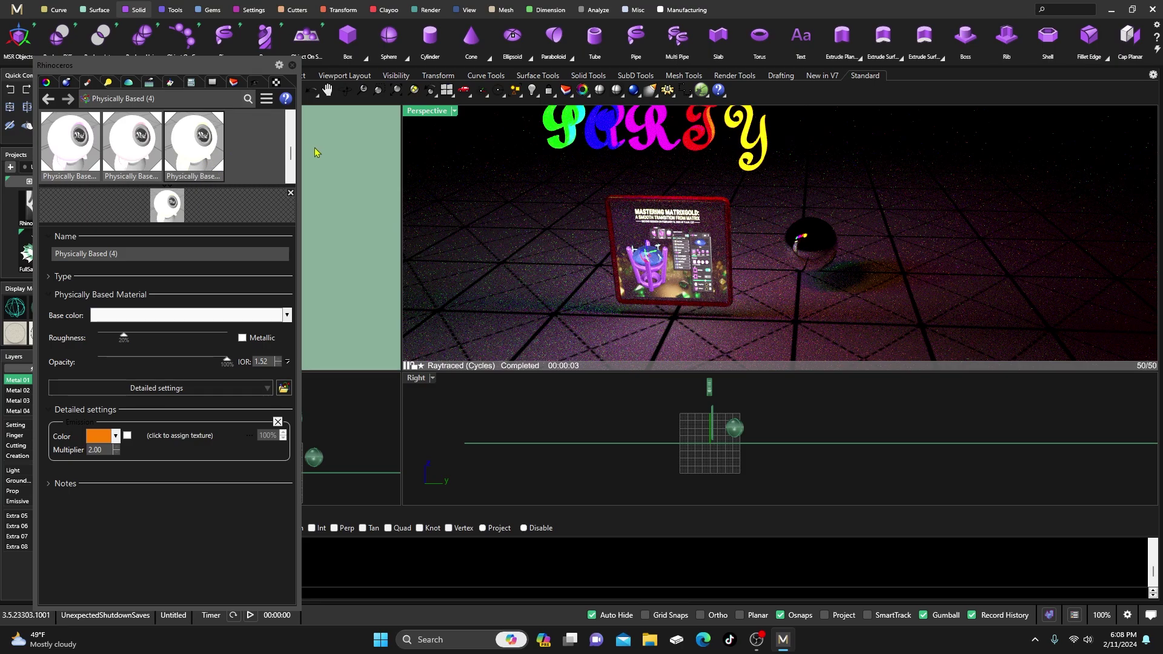
Review Physically Based (3) and (2), then open Physically Based (5)'s settings.
click(132, 142)
click(72, 143)
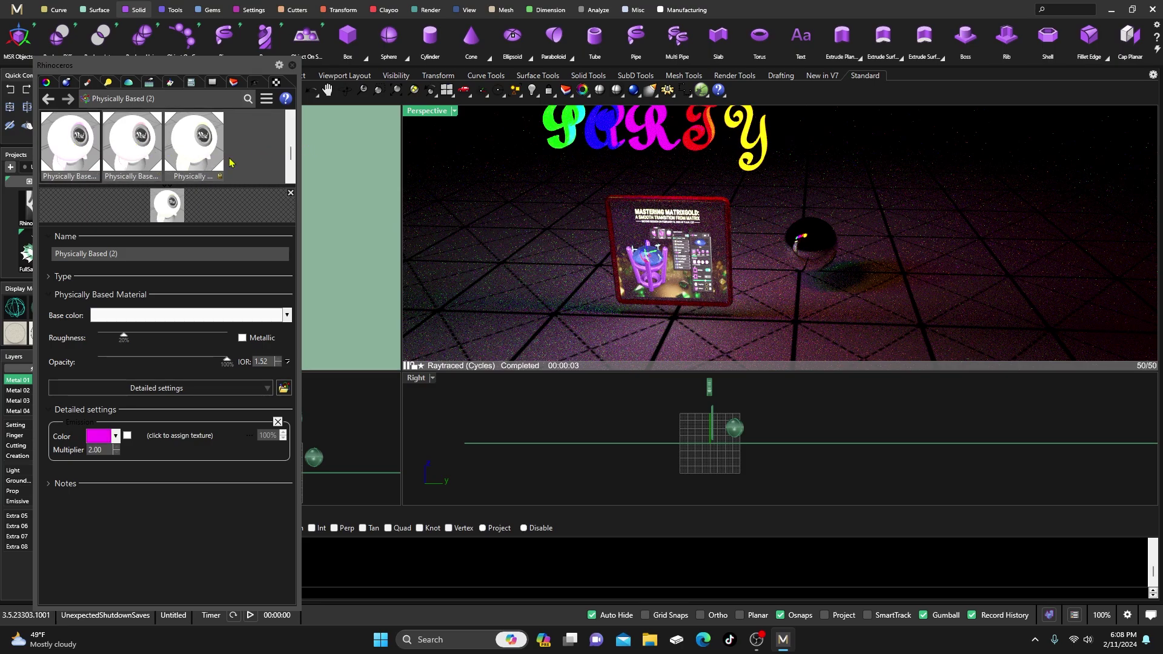
drag(291, 153, 291, 166)
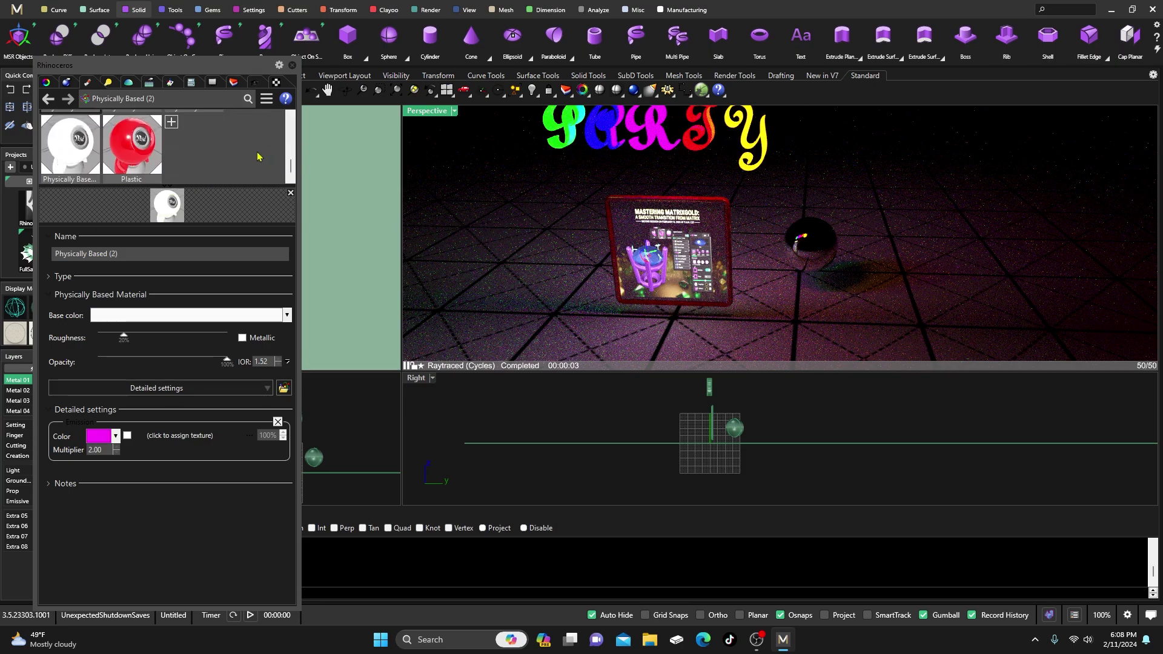
click(74, 151)
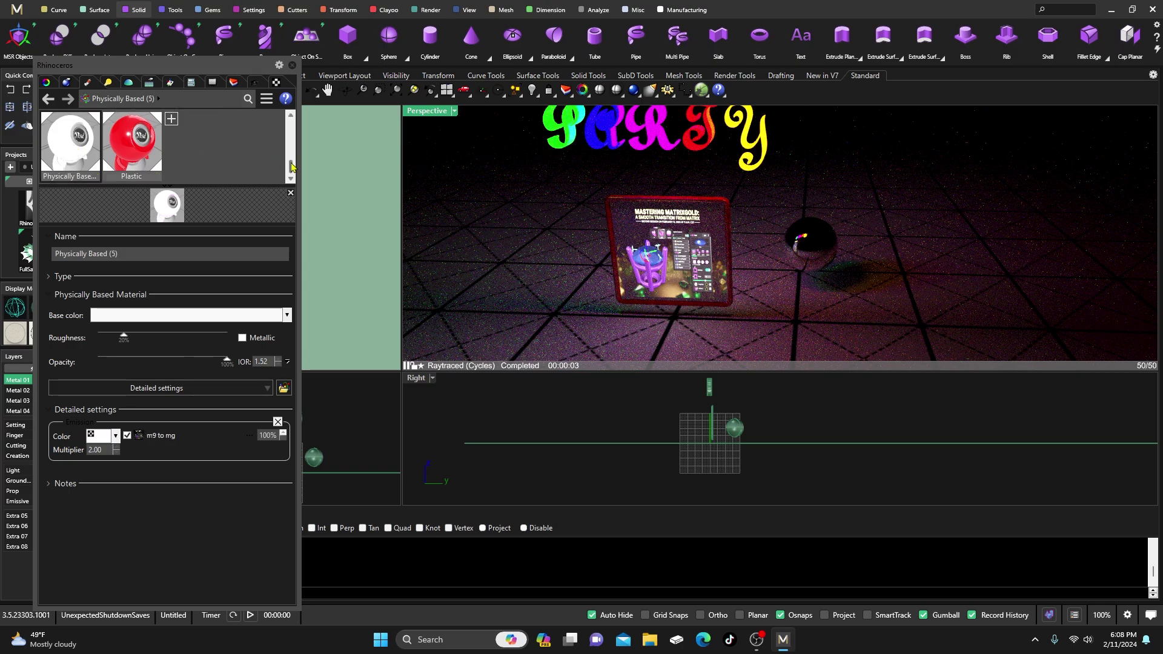
Duplicate the textured Physically Based (5) material, creating Physically Based (6).
click(171, 120)
click(67, 141)
right_click(100, 133)
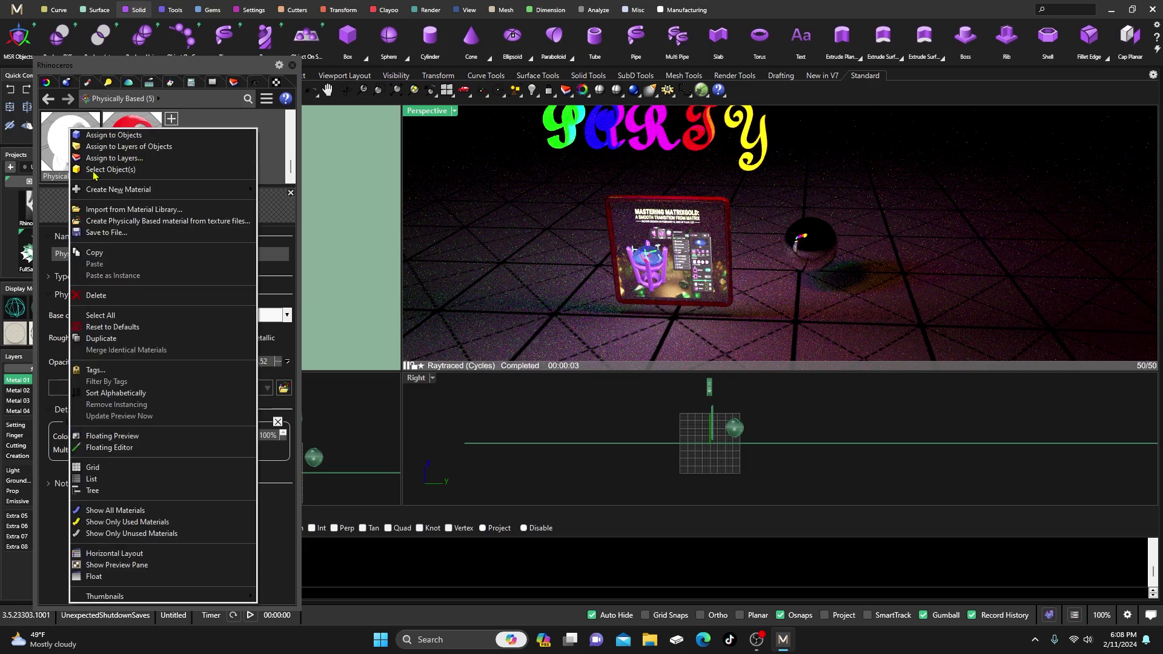
click(101, 339)
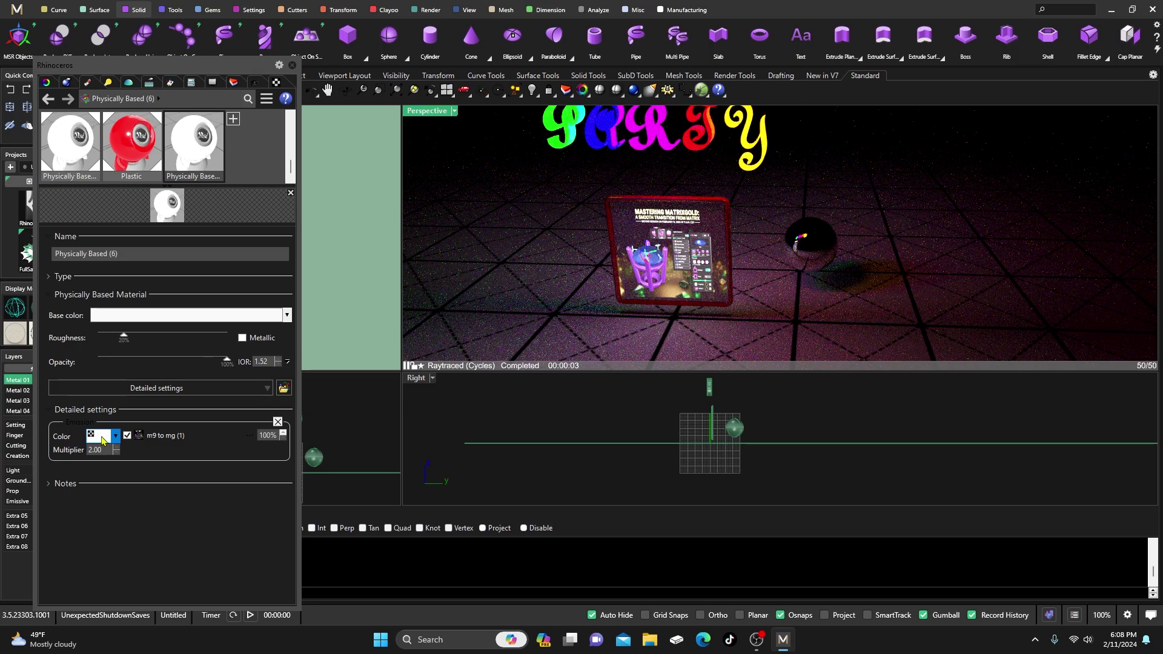
right_click(208, 142)
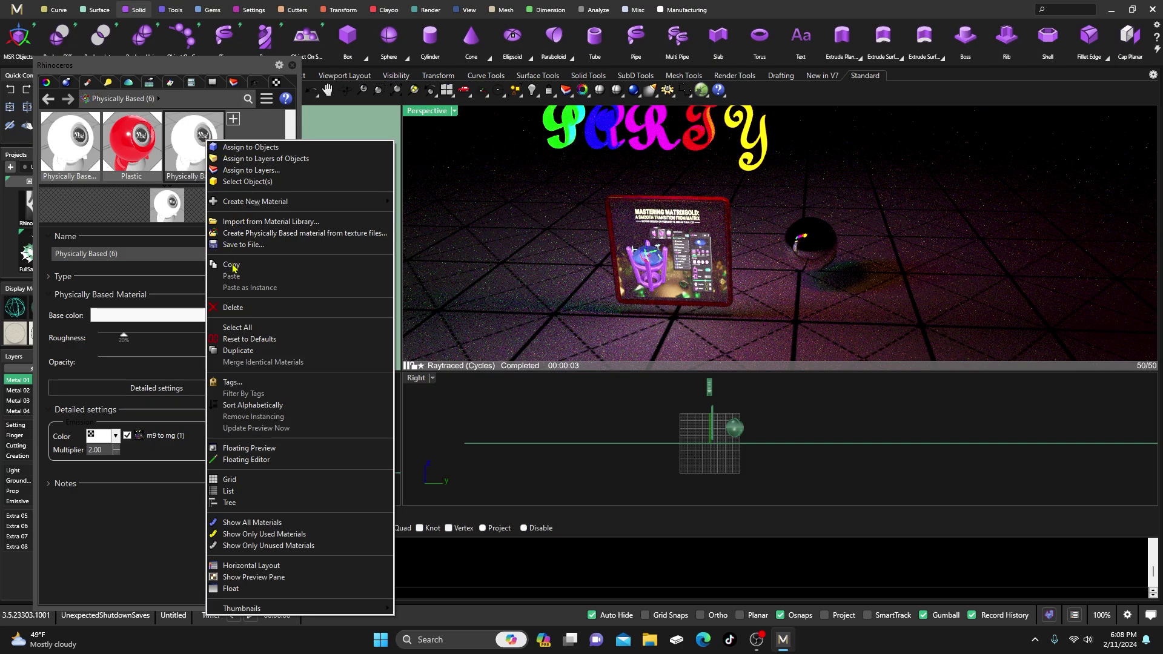
Delete the unneeded material copy, confirming the deletion.
click(236, 308)
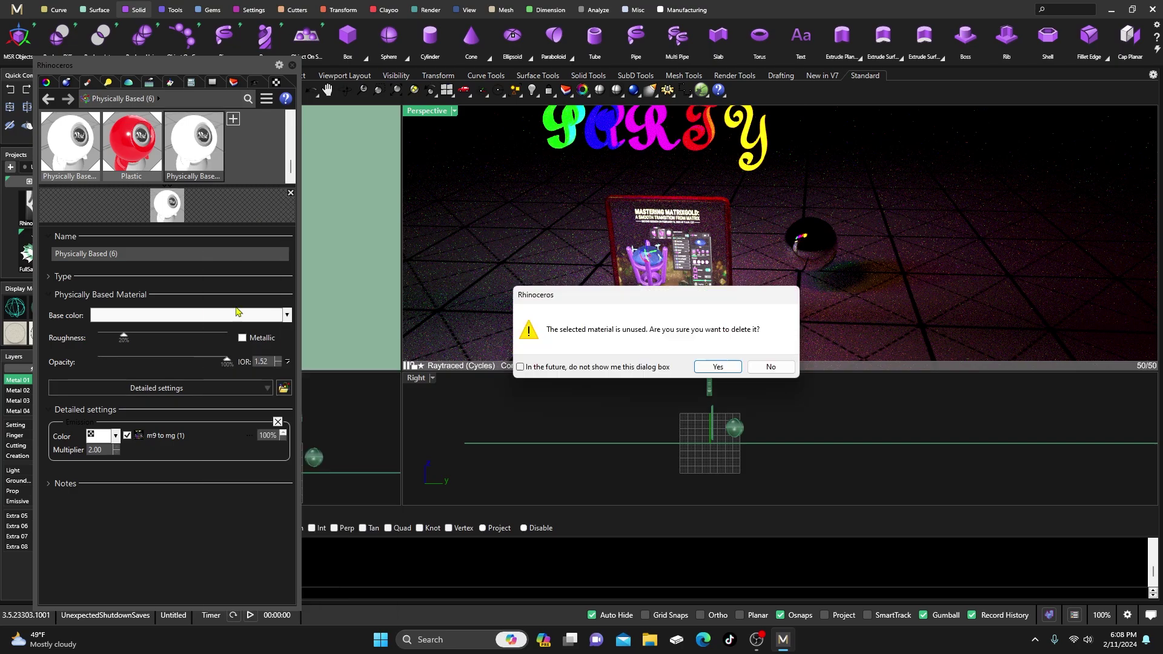
click(718, 366)
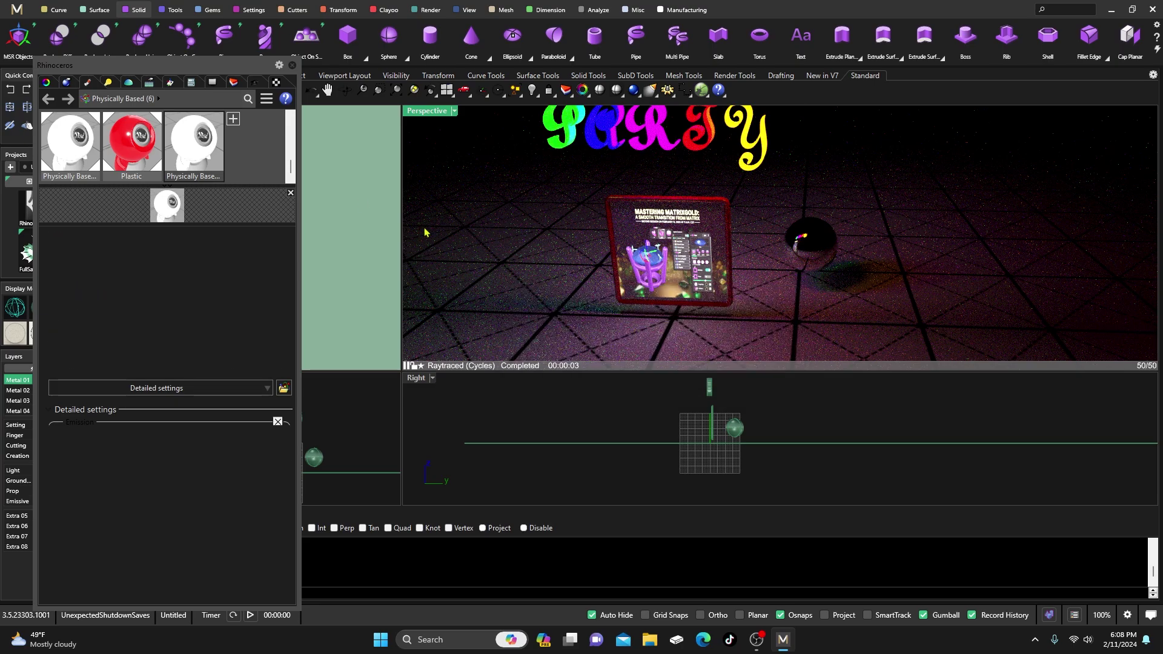
scroll(291, 159, up, 3)
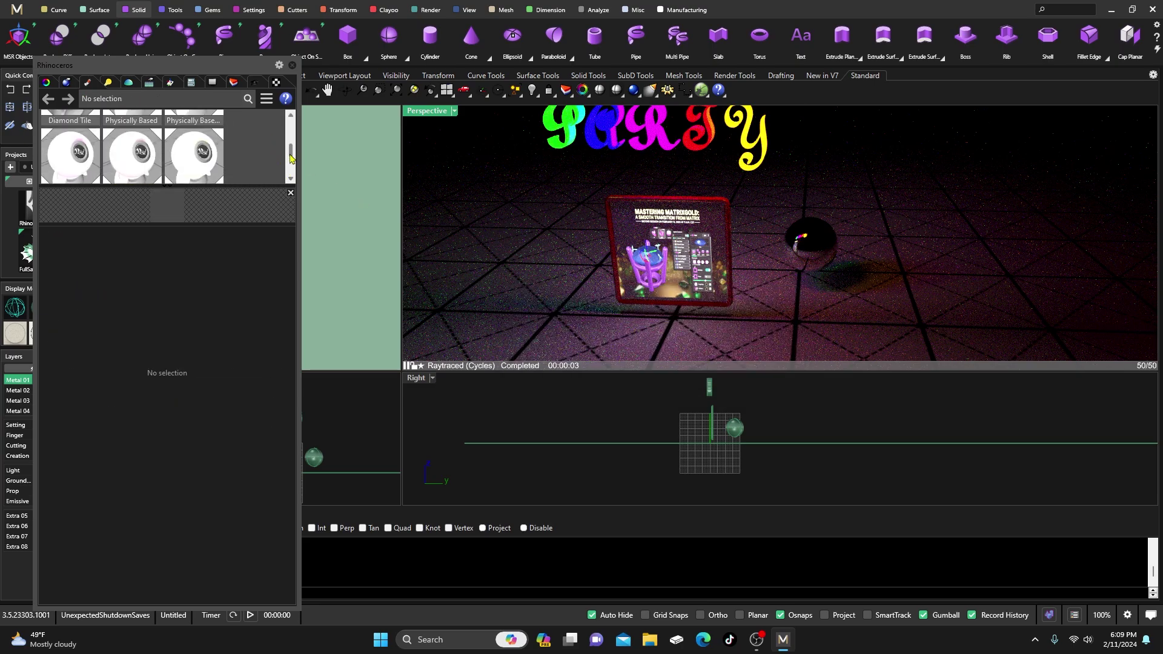
Duplicate orange Physically Based (4) and give the copy a Yellow emission colour.
click(212, 159)
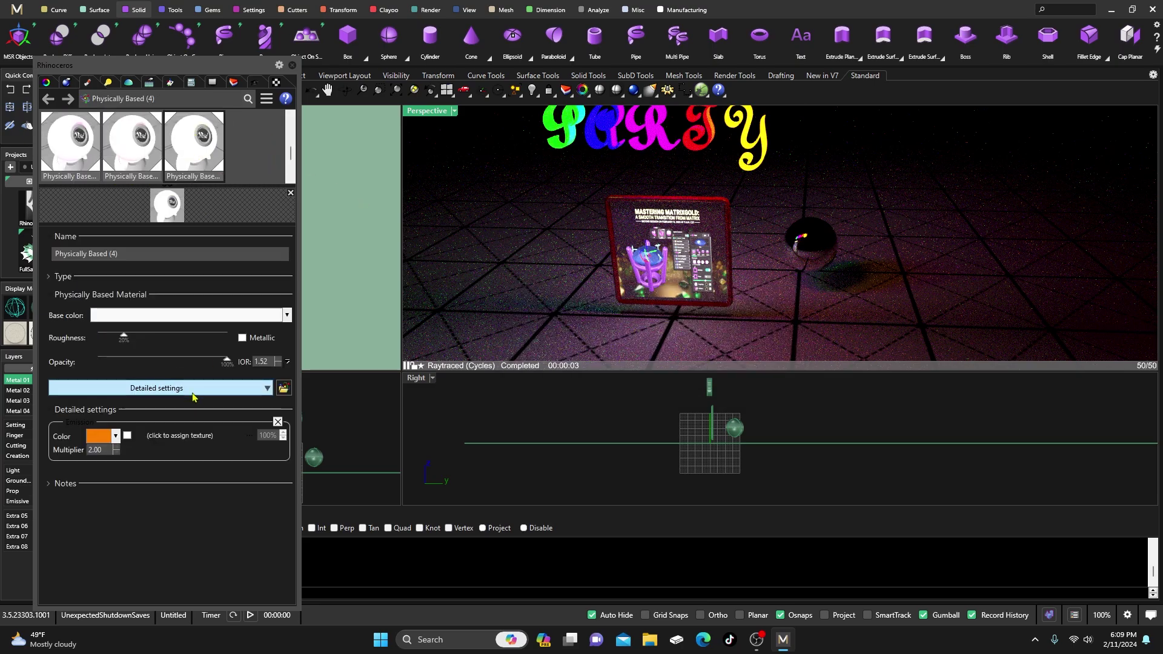
right_click(209, 128)
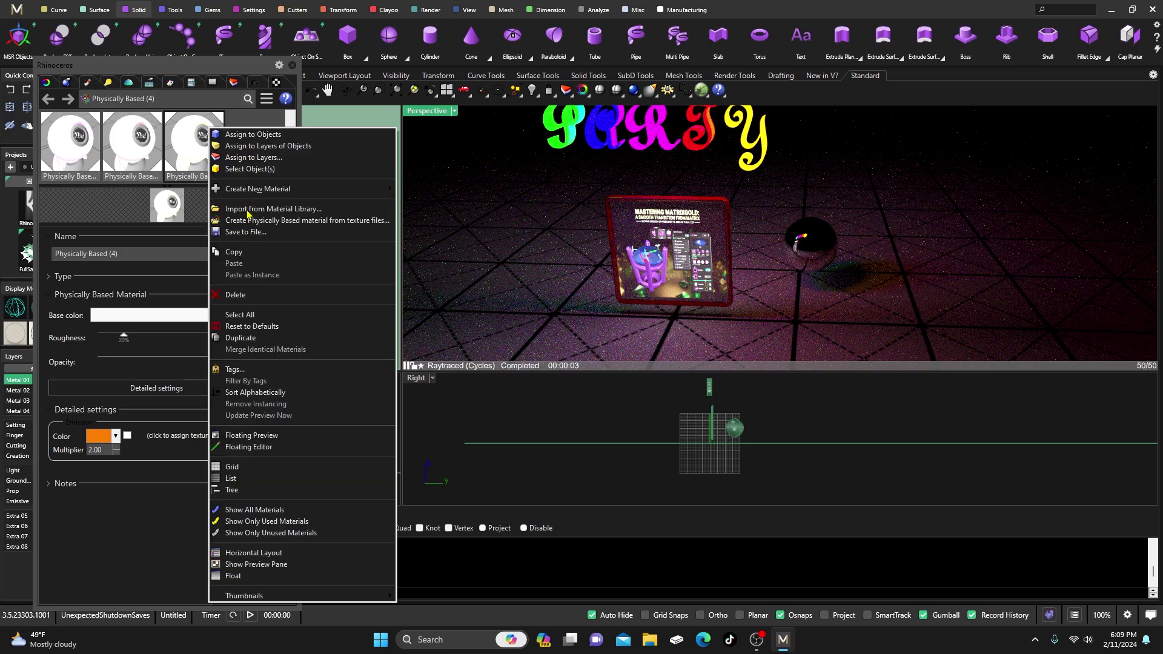
click(241, 338)
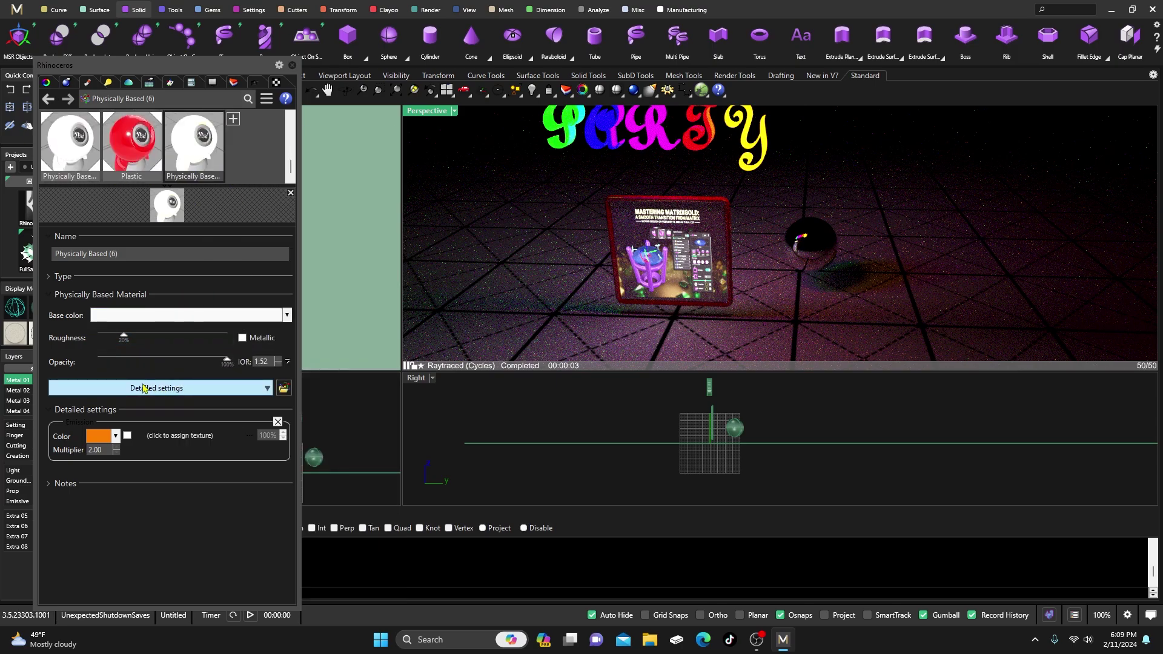
click(98, 436)
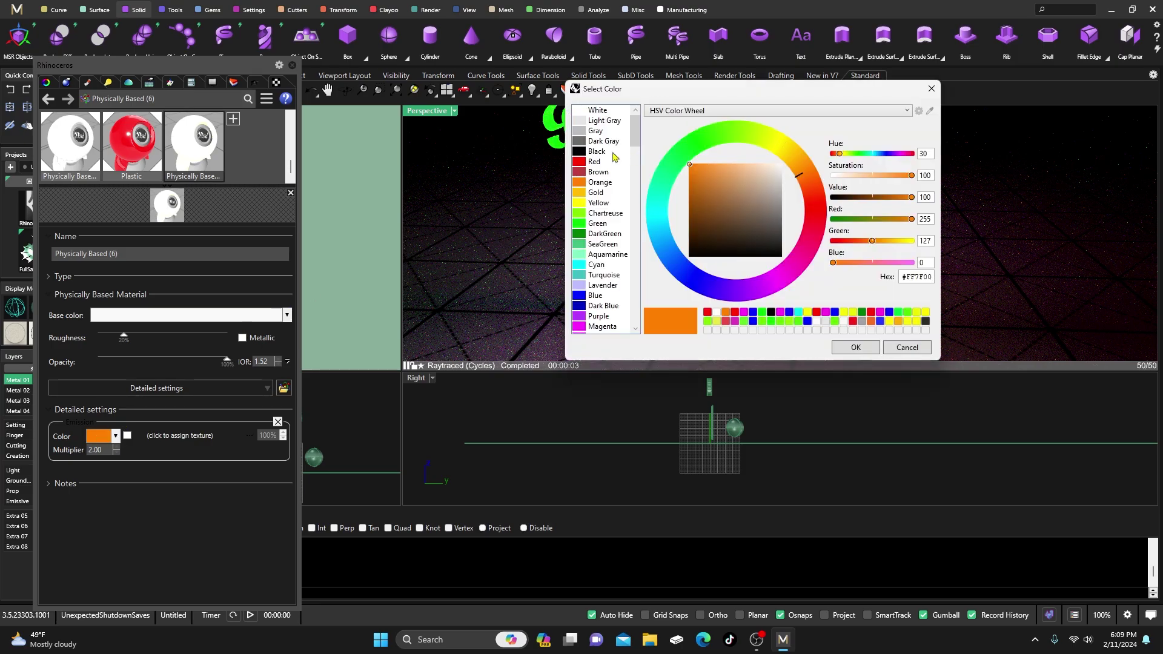
click(584, 203)
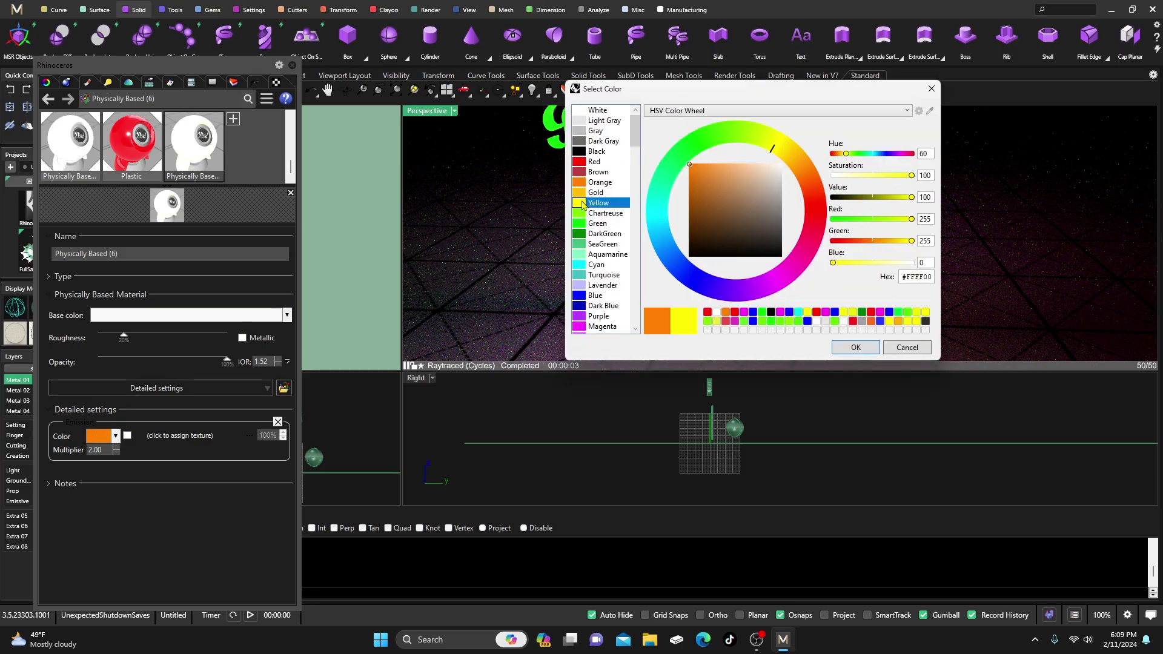
click(854, 349)
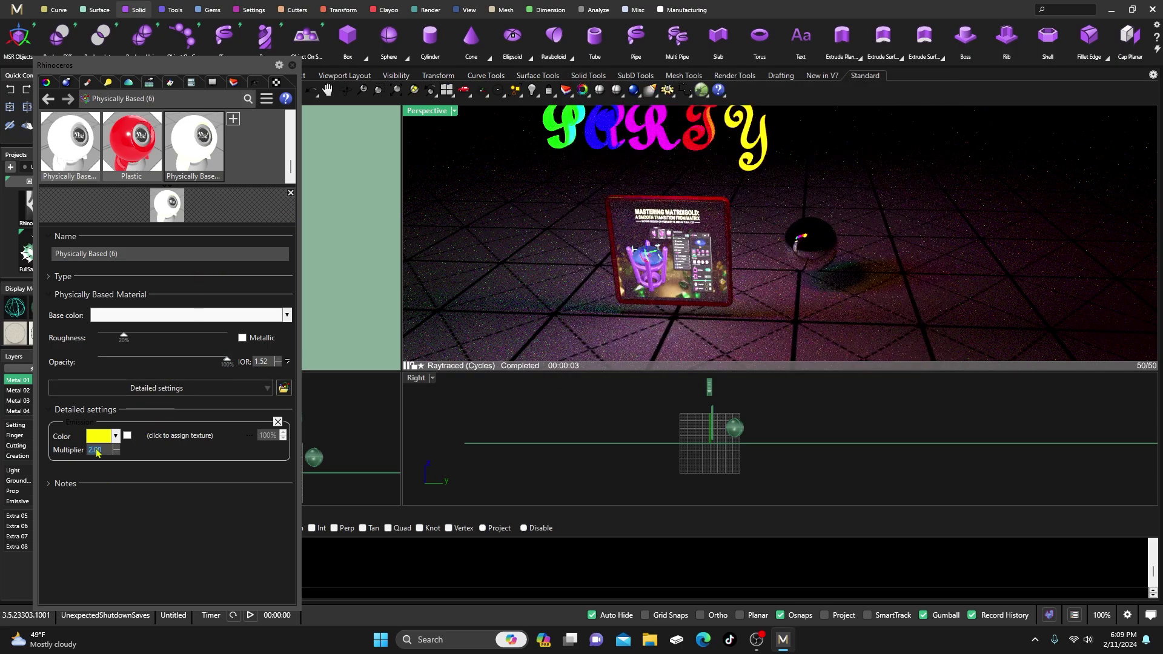
key(Return)
key(Return)
Apply the yellow emissive material to the sphere and refresh Perspective via Technical to Raytraced.
drag(220, 145, 811, 248)
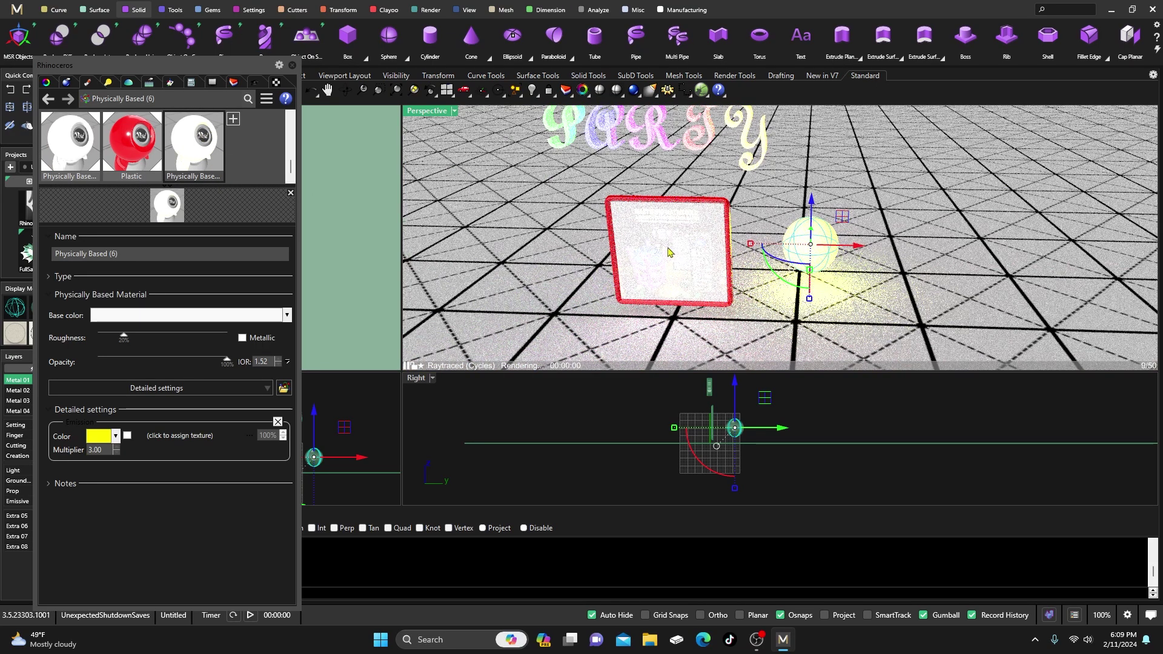
click(430, 114)
click(497, 107)
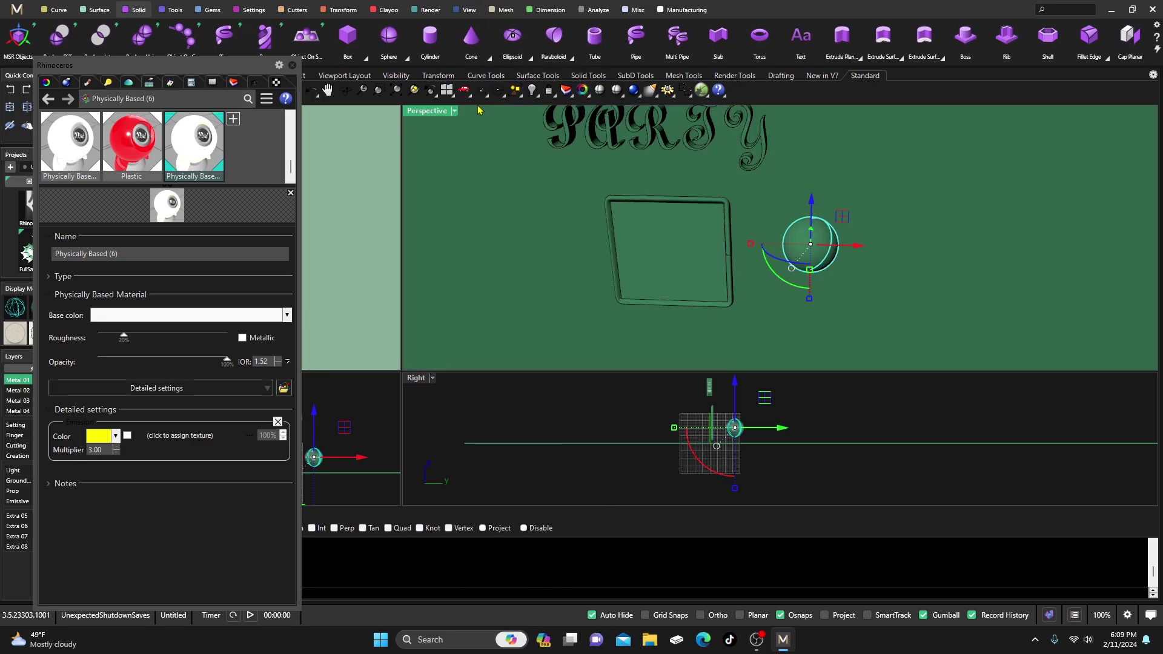
click(433, 115)
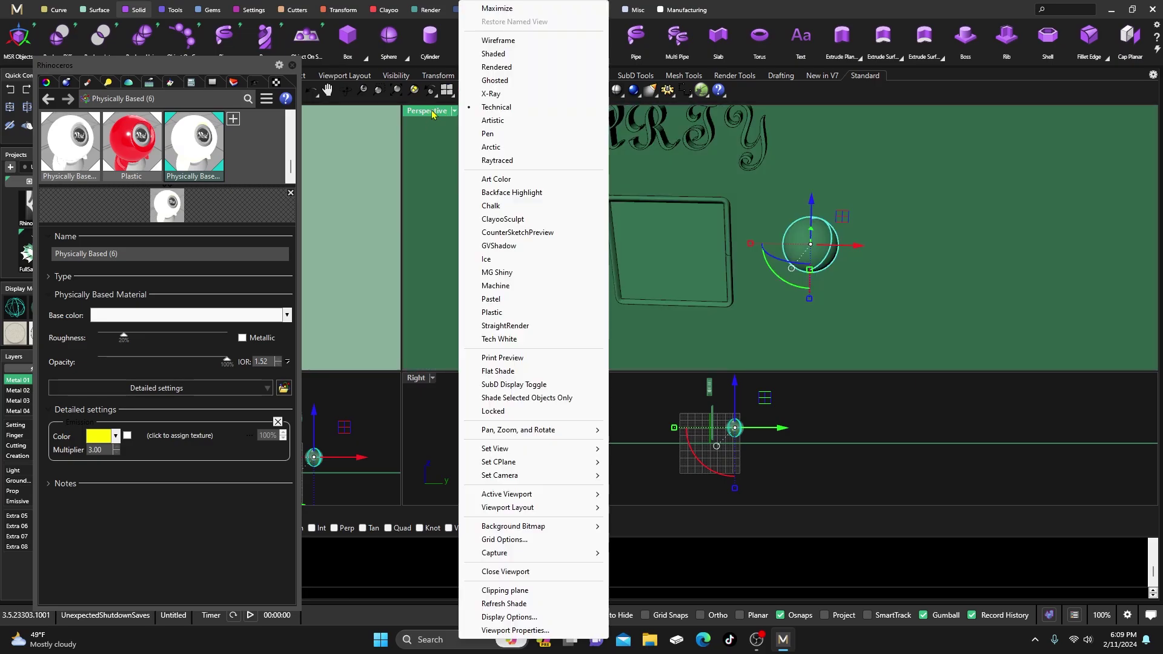
click(497, 160)
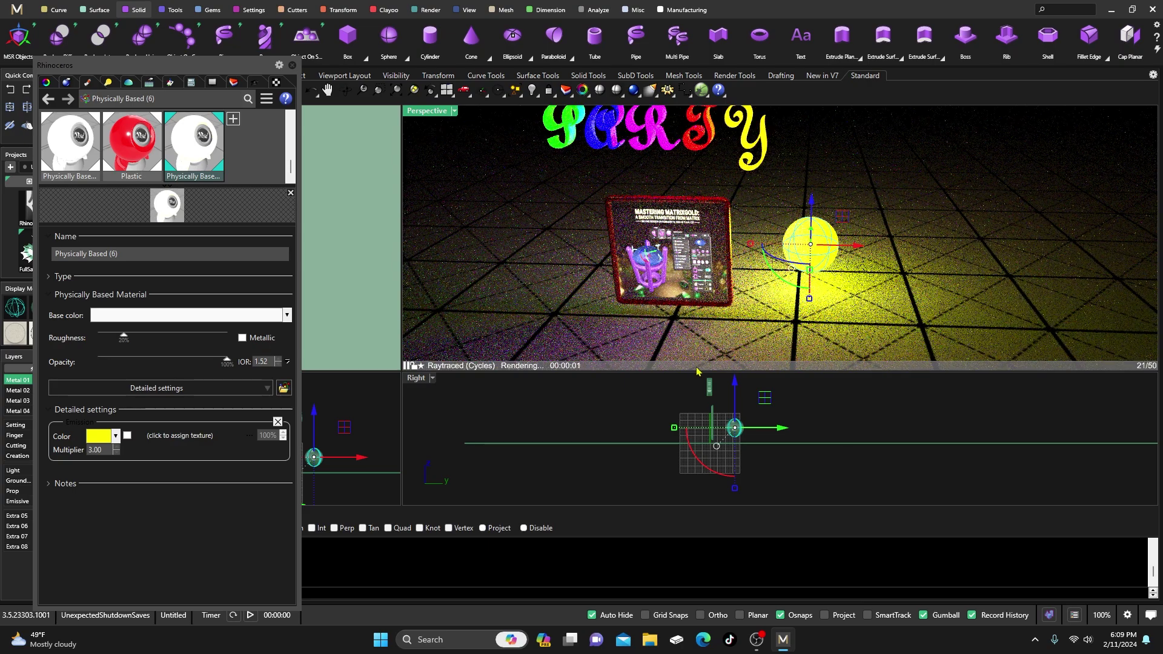
Raise the glowing sphere about 17 mm and shift it roughly 151 mm sideways.
drag(759, 441, 640, 396)
right_drag(834, 444, 837, 477)
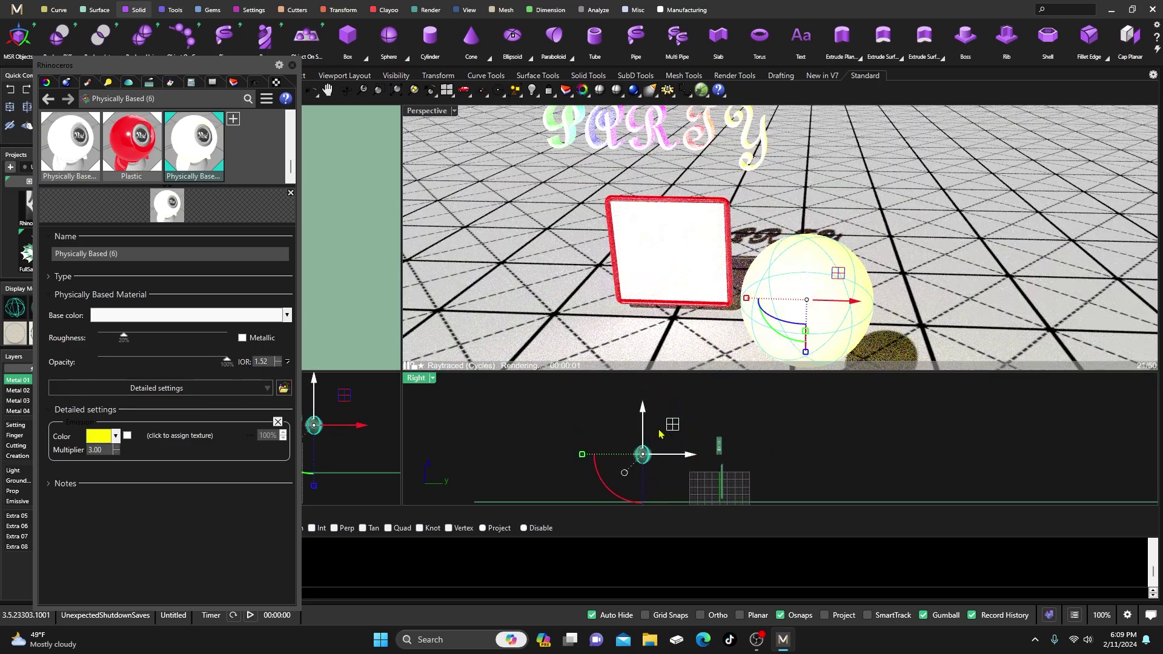
drag(642, 418, 641, 402)
right_drag(641, 402, 628, 429)
drag(628, 429, 628, 406)
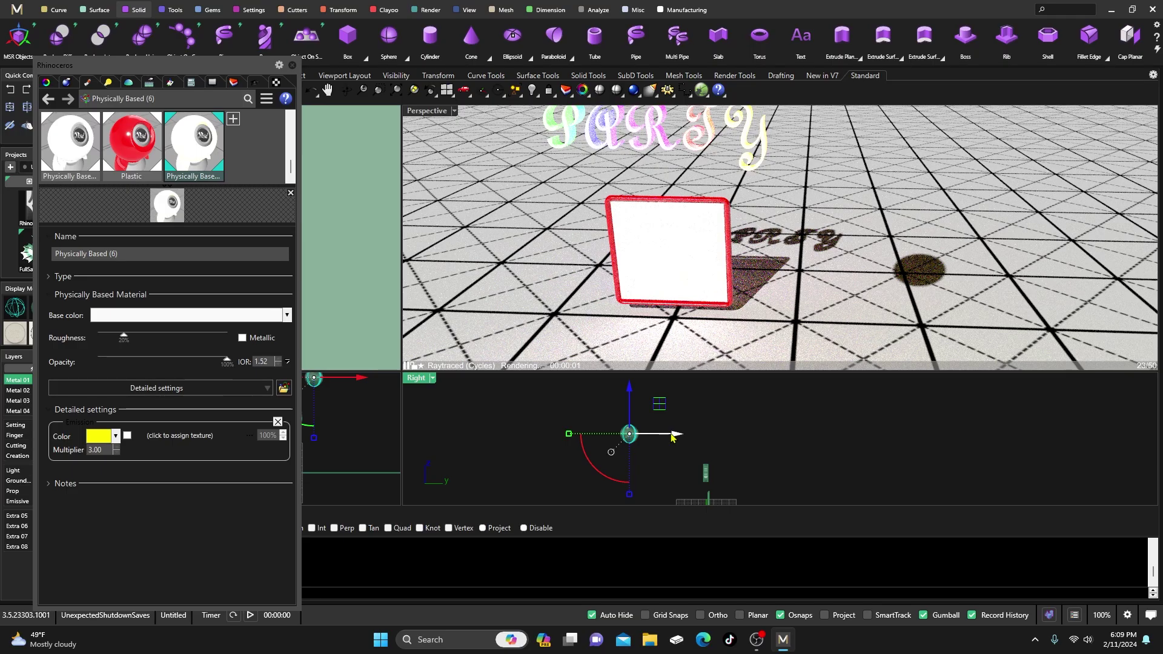
drag(673, 437, 923, 451)
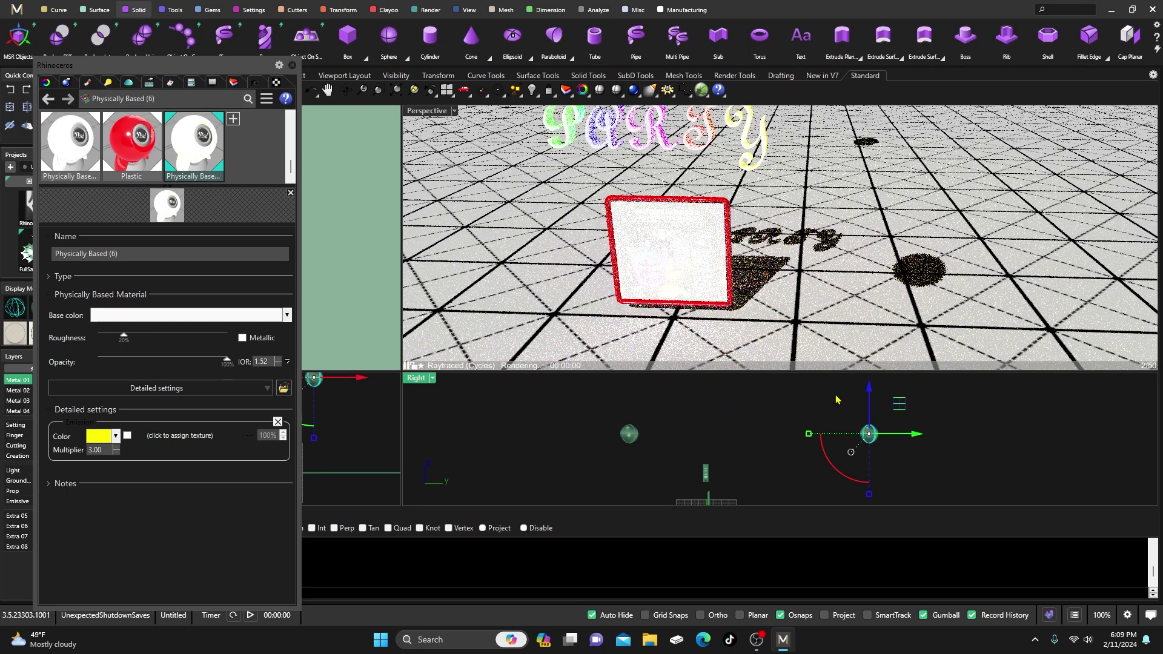
scroll(675, 221, down, 4)
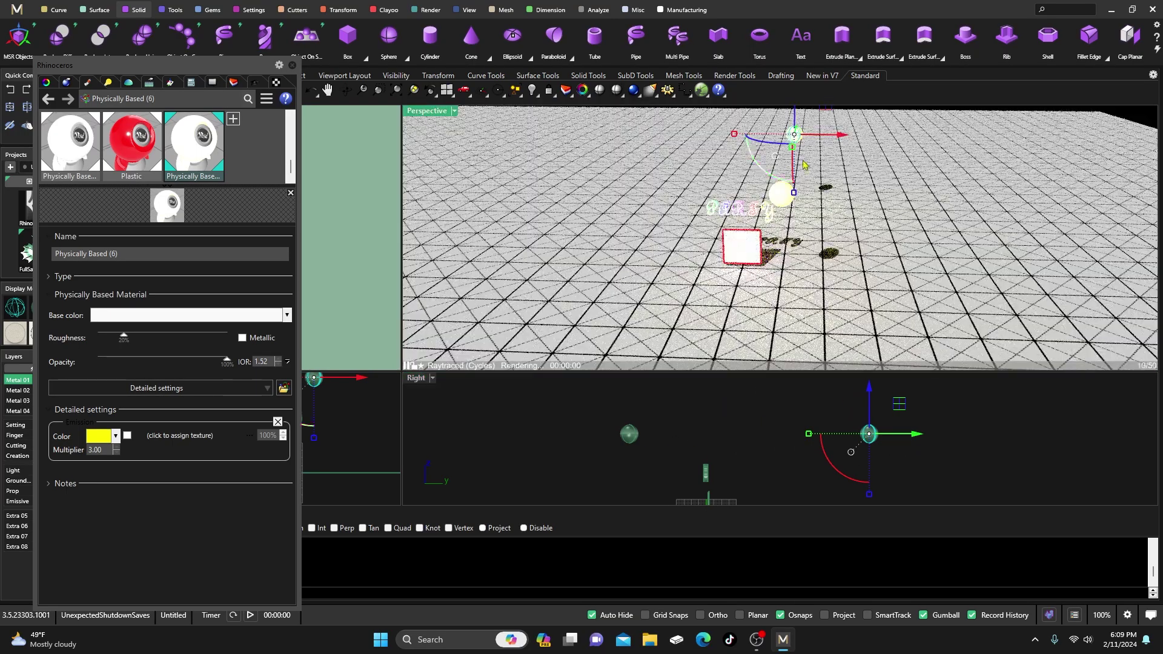
drag(837, 134, 636, 133)
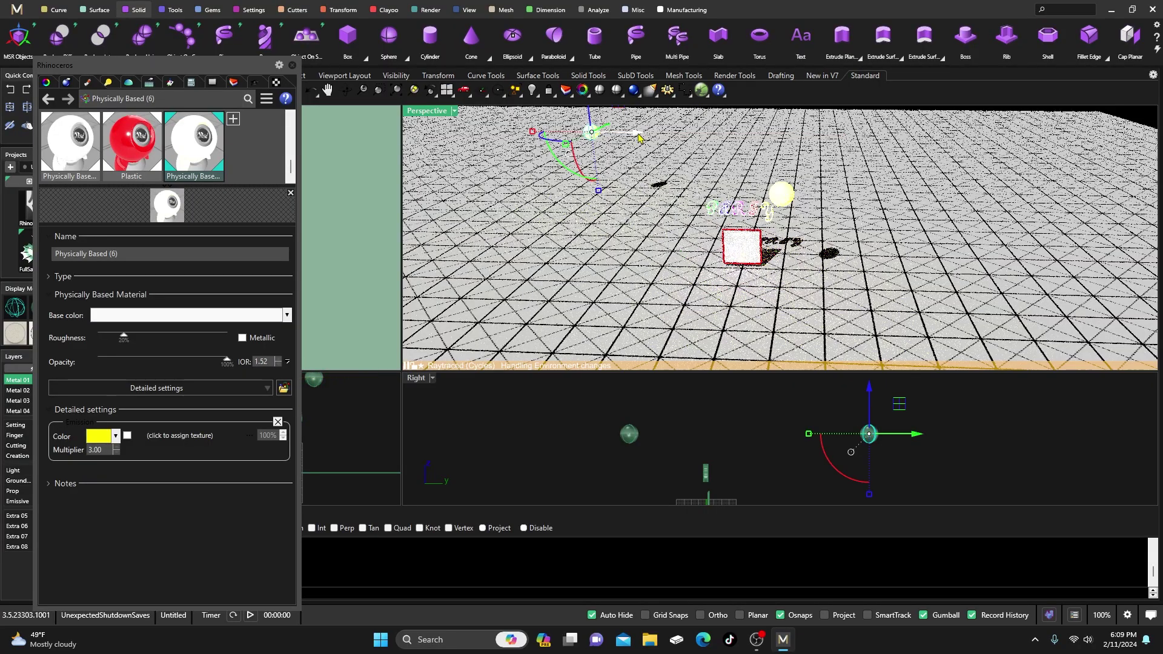
Maximize Perspective, move the sphere right of the PARTY text, and frame PARTY above the poster.
double_click(418, 113)
scroll(607, 291, up, 2)
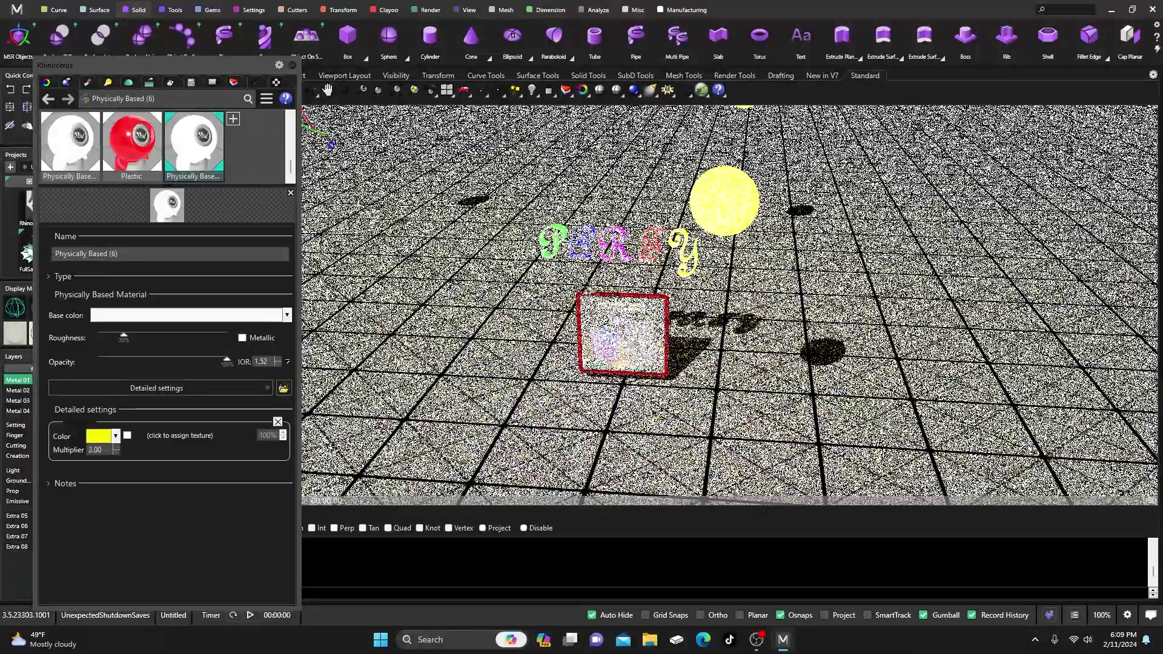
right_drag(607, 291, 678, 254)
click(717, 213)
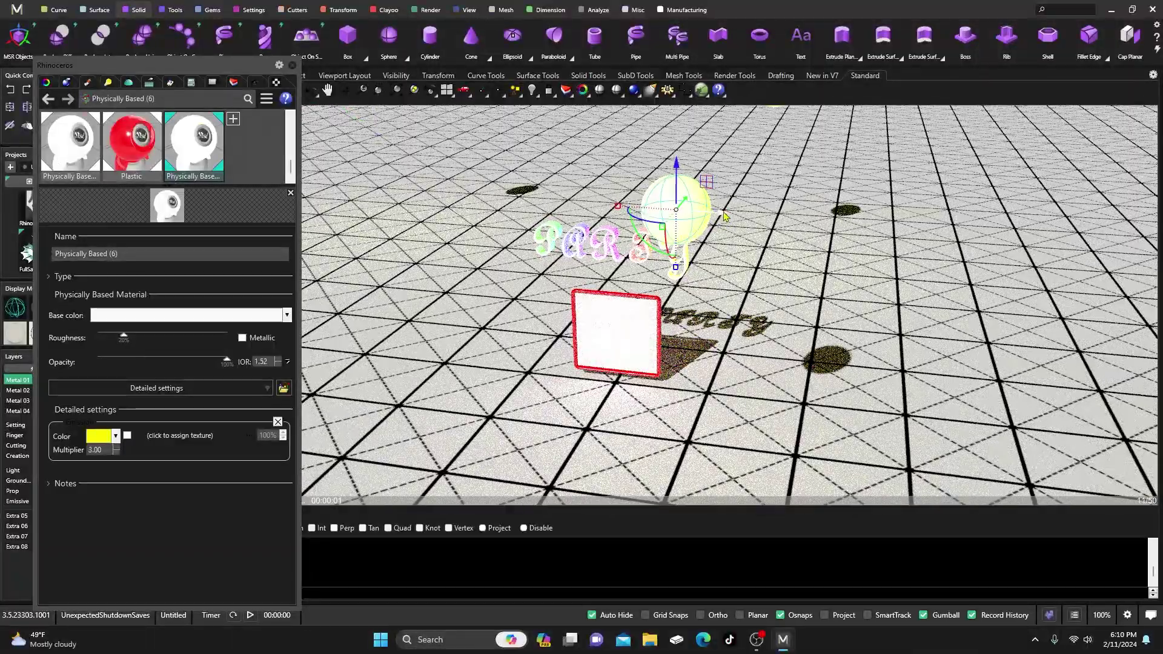
drag(725, 217, 893, 239)
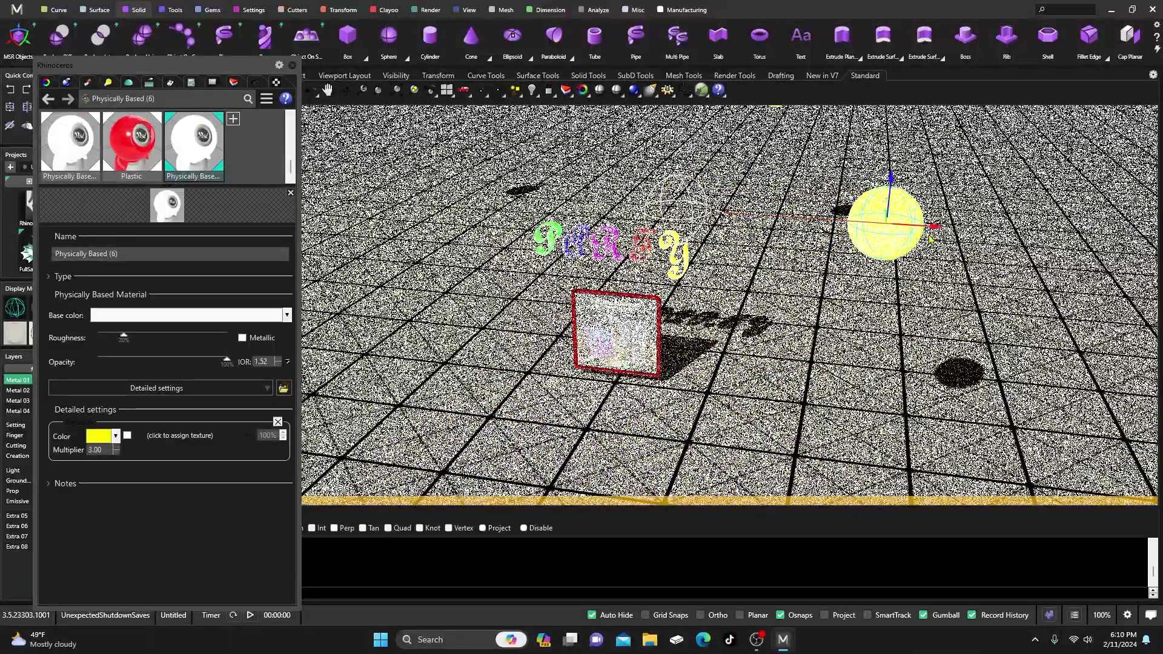
scroll(616, 280, up, 2)
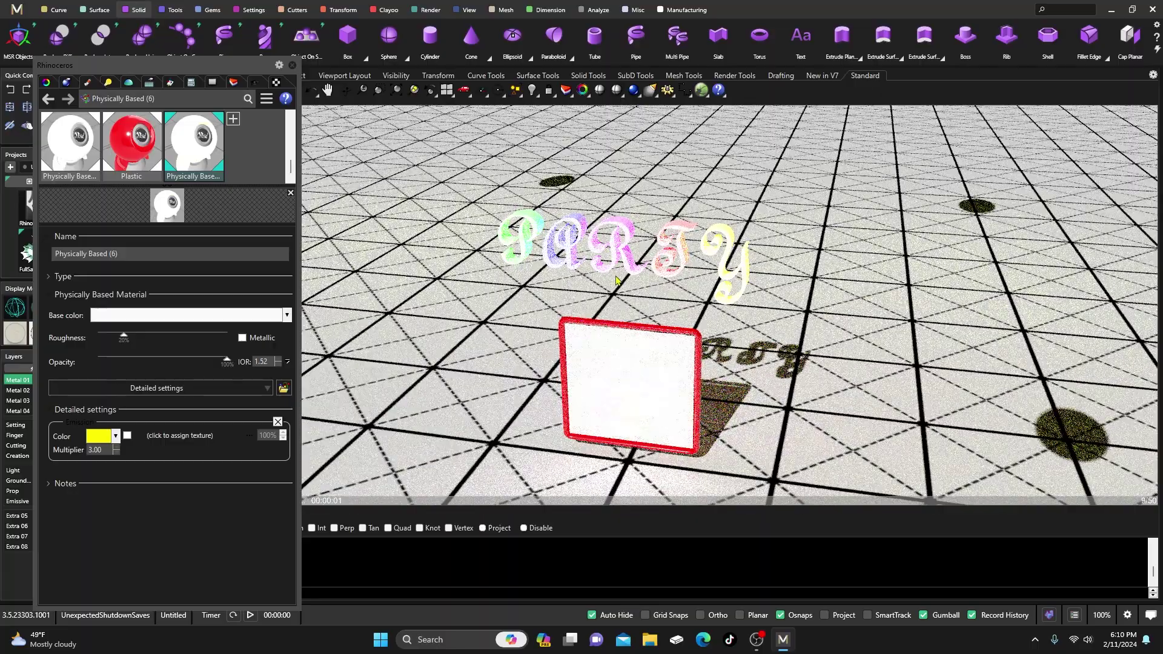
scroll(616, 280, up, 2)
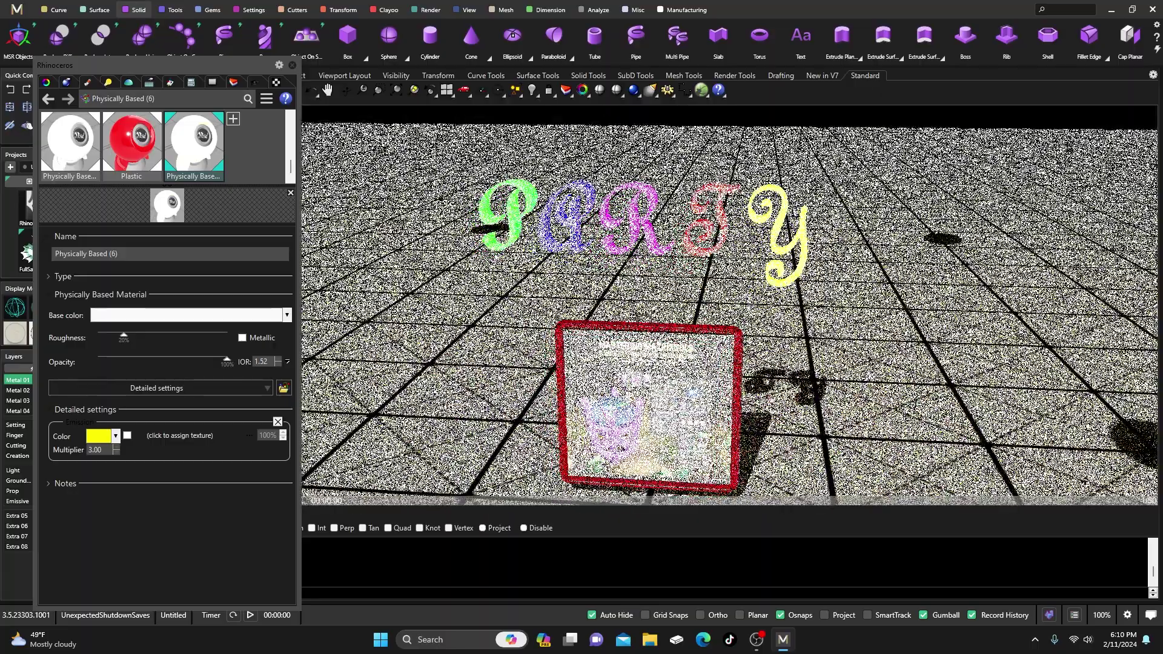
right_drag(635, 262, 618, 301)
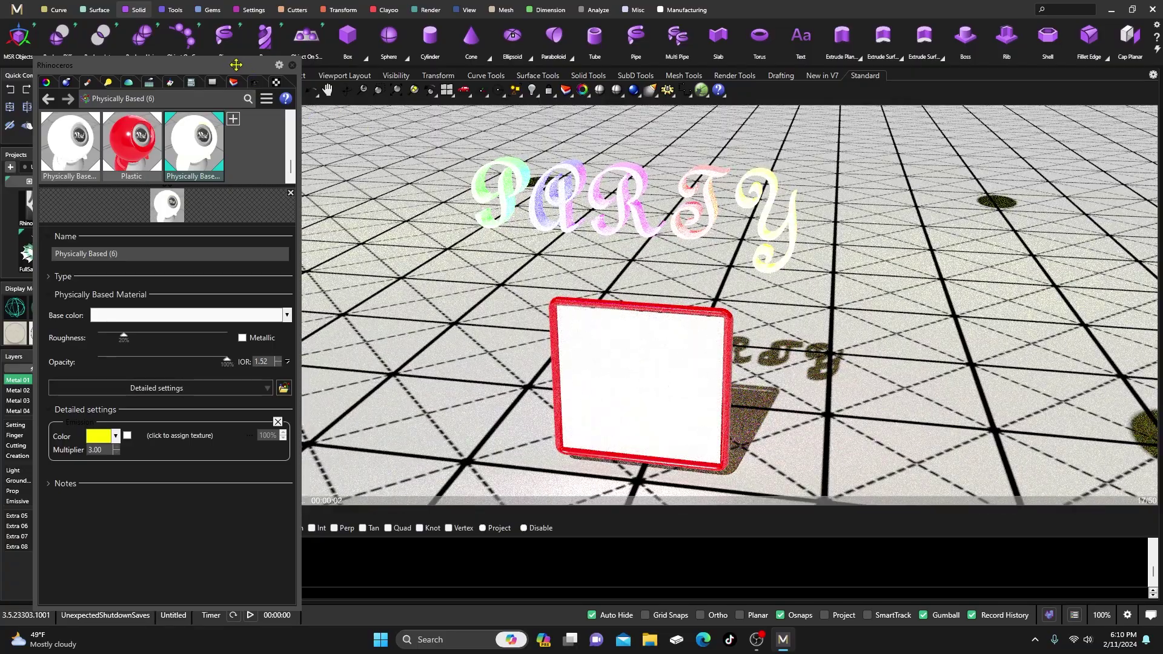
drag(239, 65, 197, 129)
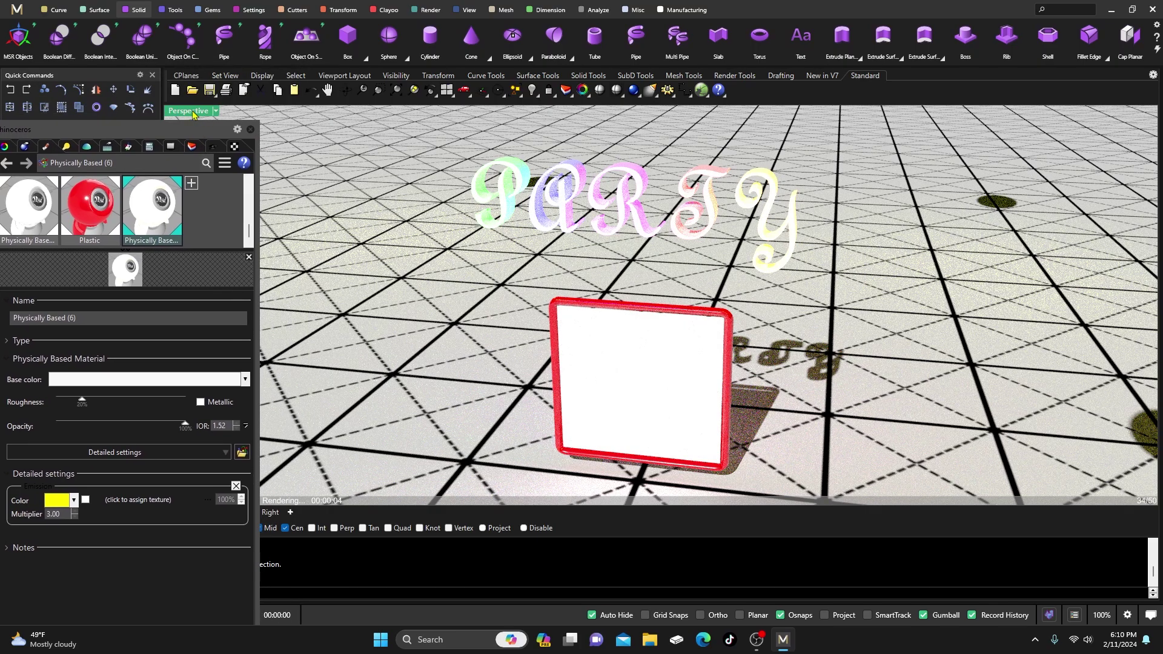
Restore the four-view layout and switch Perspective to Technical, then back to Raytraced.
double_click(192, 111)
click(429, 113)
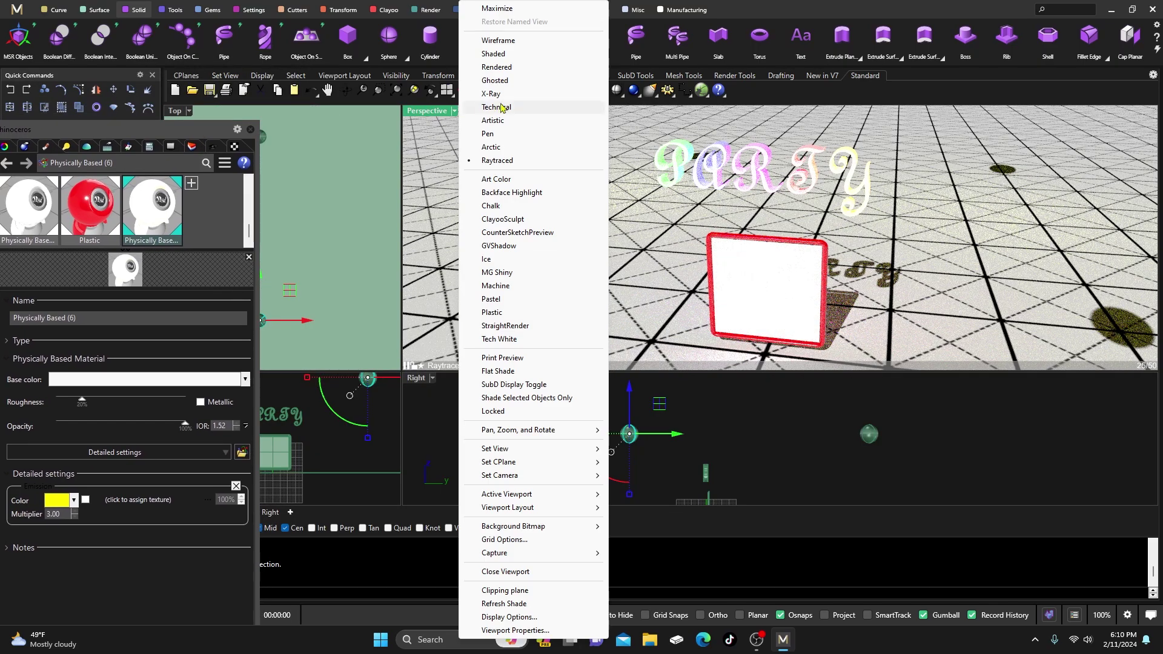
click(498, 107)
click(428, 113)
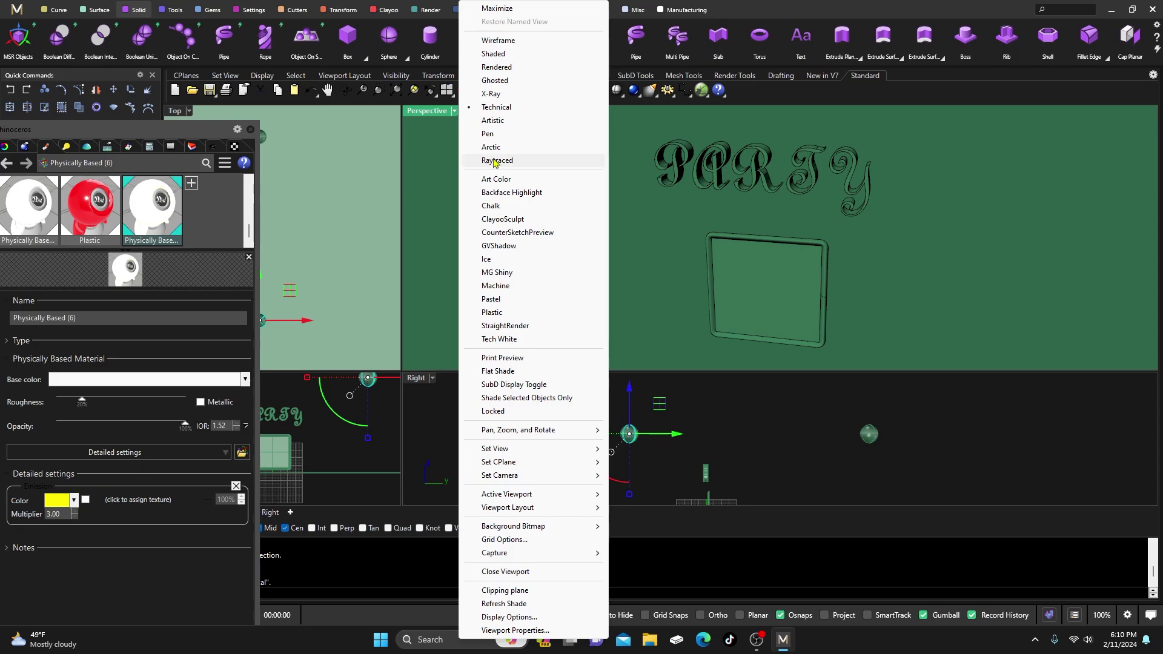
click(496, 160)
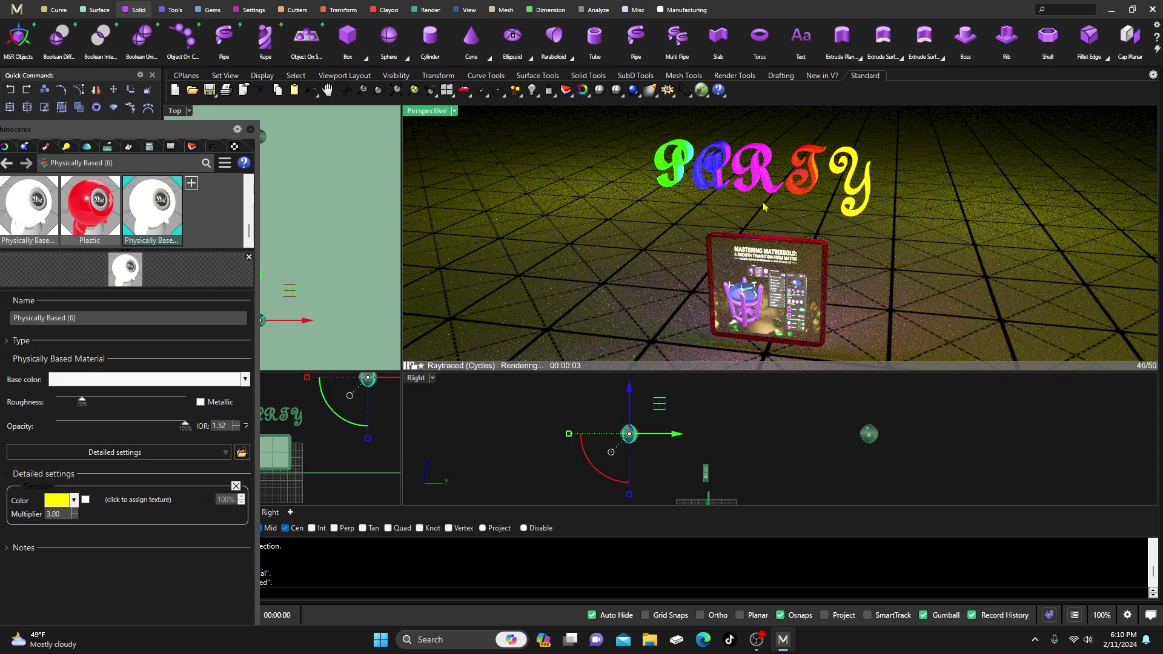
Nudge the Perspective view, then move the materials panel aside and close it.
right_drag(723, 271, 729, 268)
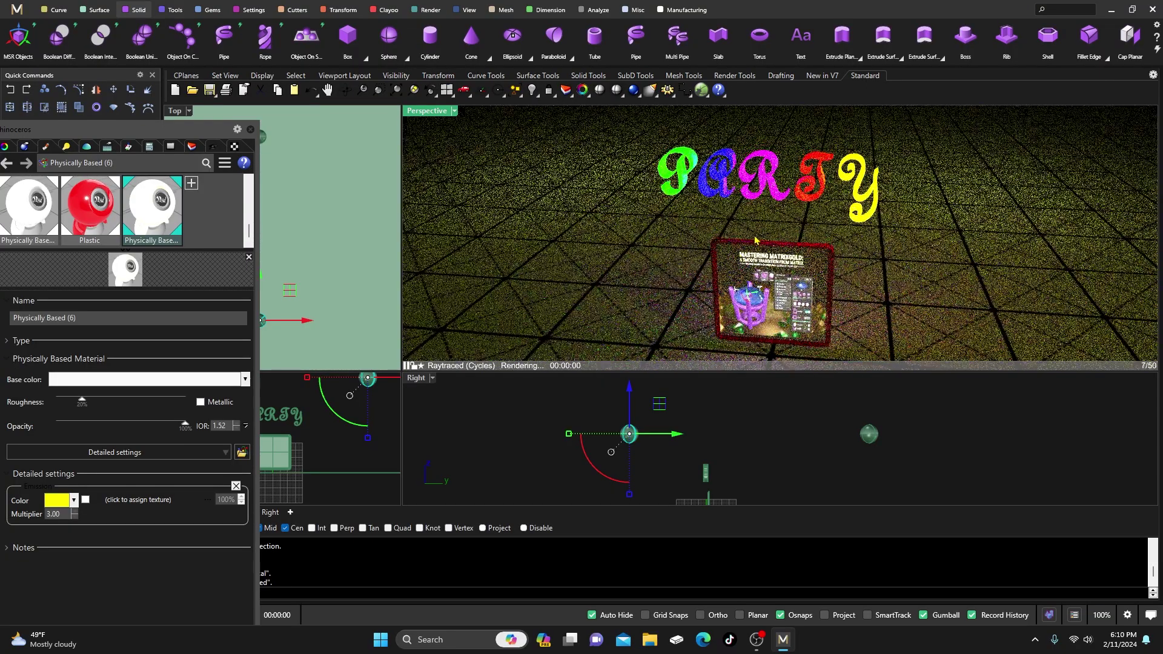
scroll(757, 269, down, 2)
scroll(757, 270, up, 3)
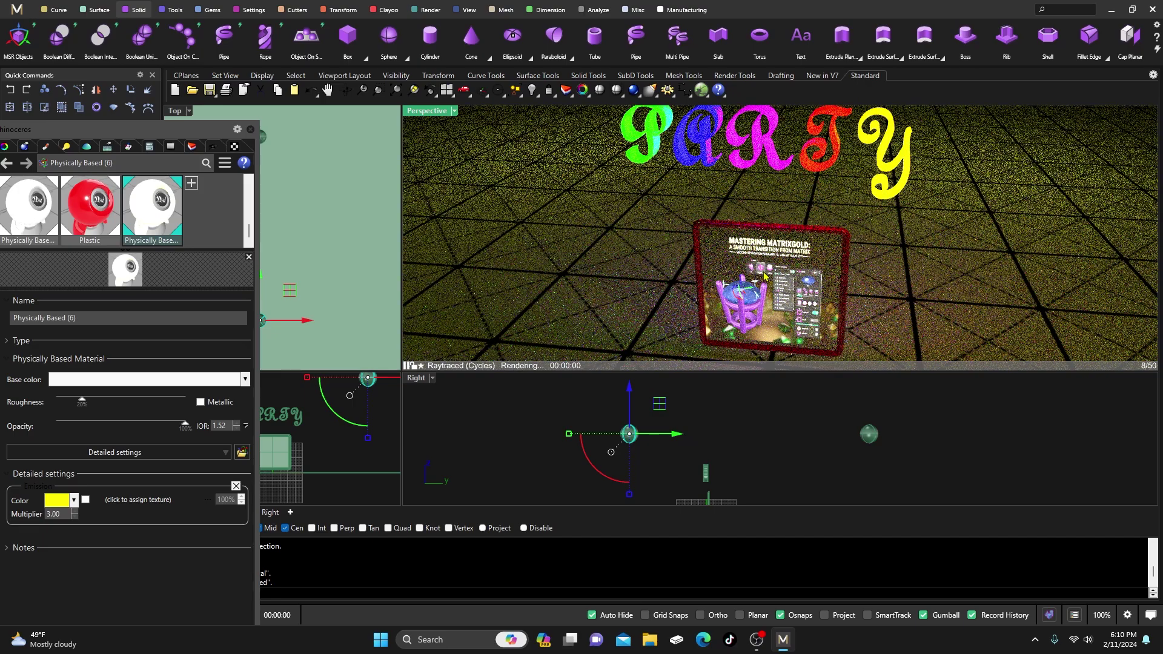
scroll(775, 266, down, 1)
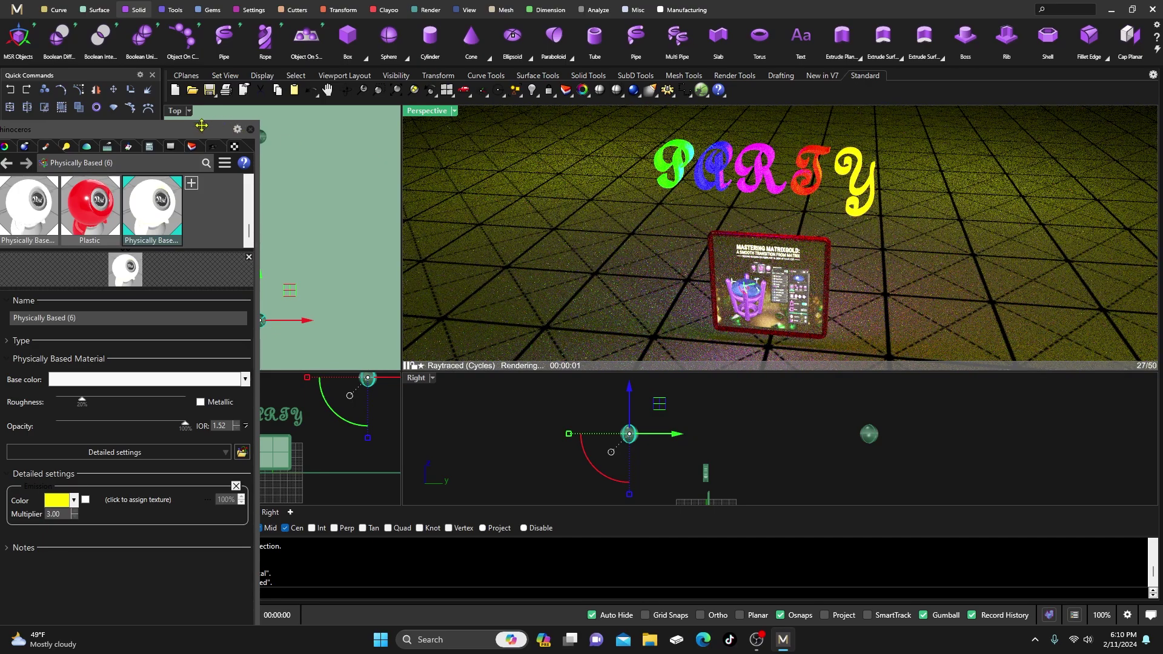
drag(189, 132, 291, 106)
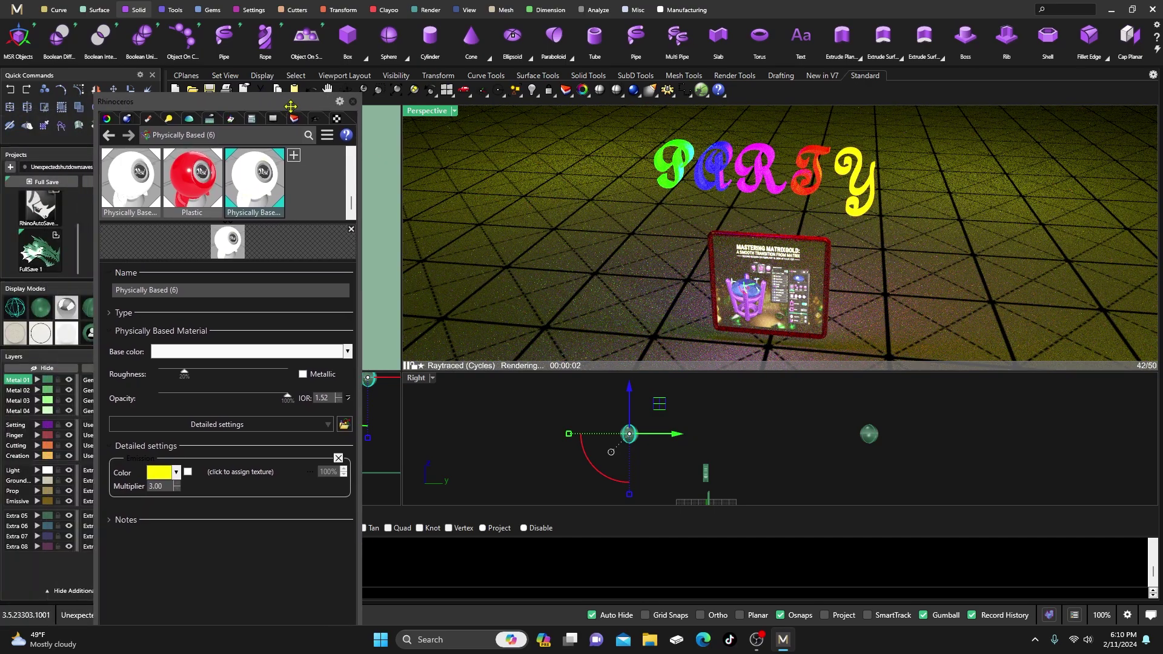
click(352, 101)
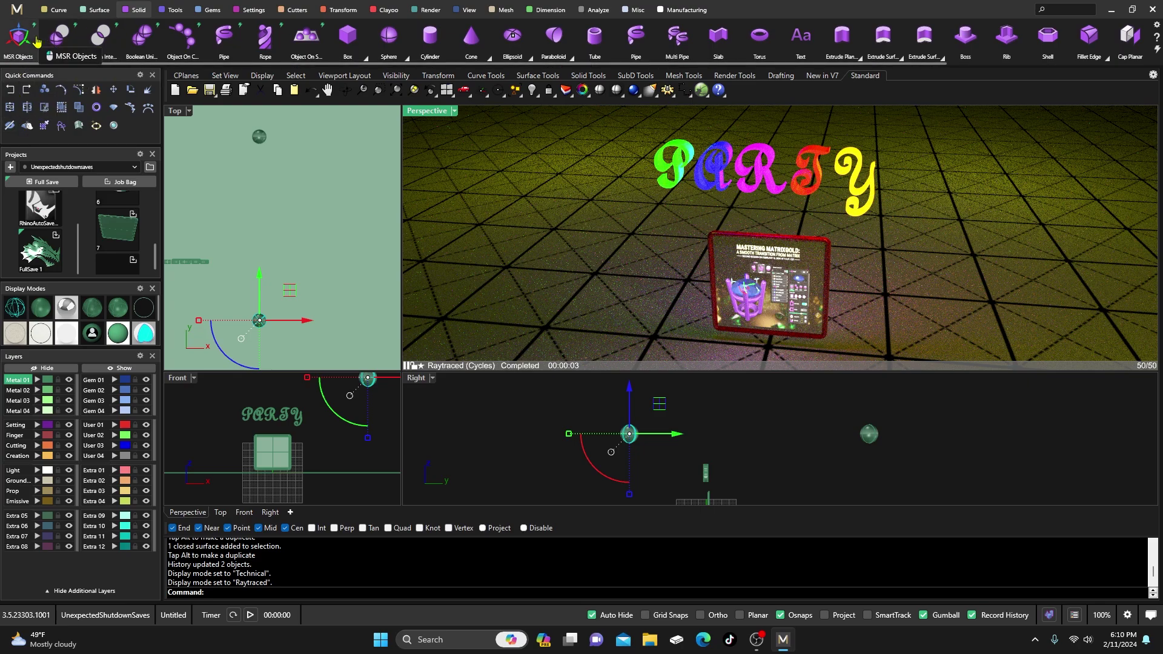
Set Render Studio passes to 448, widen Top and Front, and render the Perspective view.
click(113, 125)
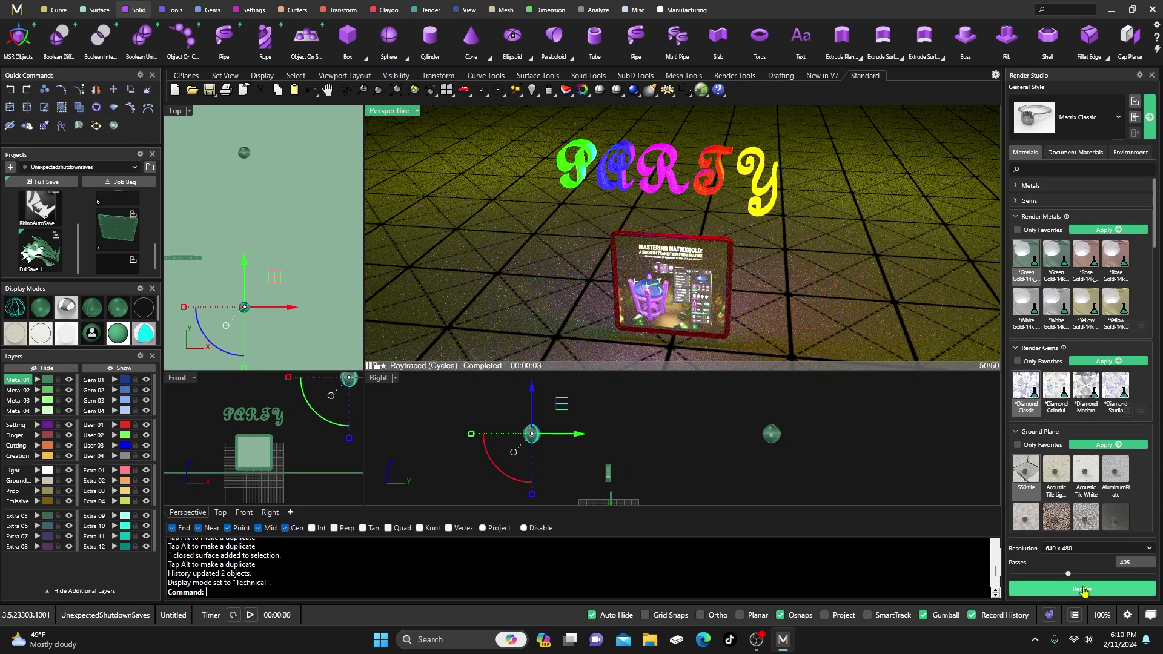
drag(1067, 573, 1074, 573)
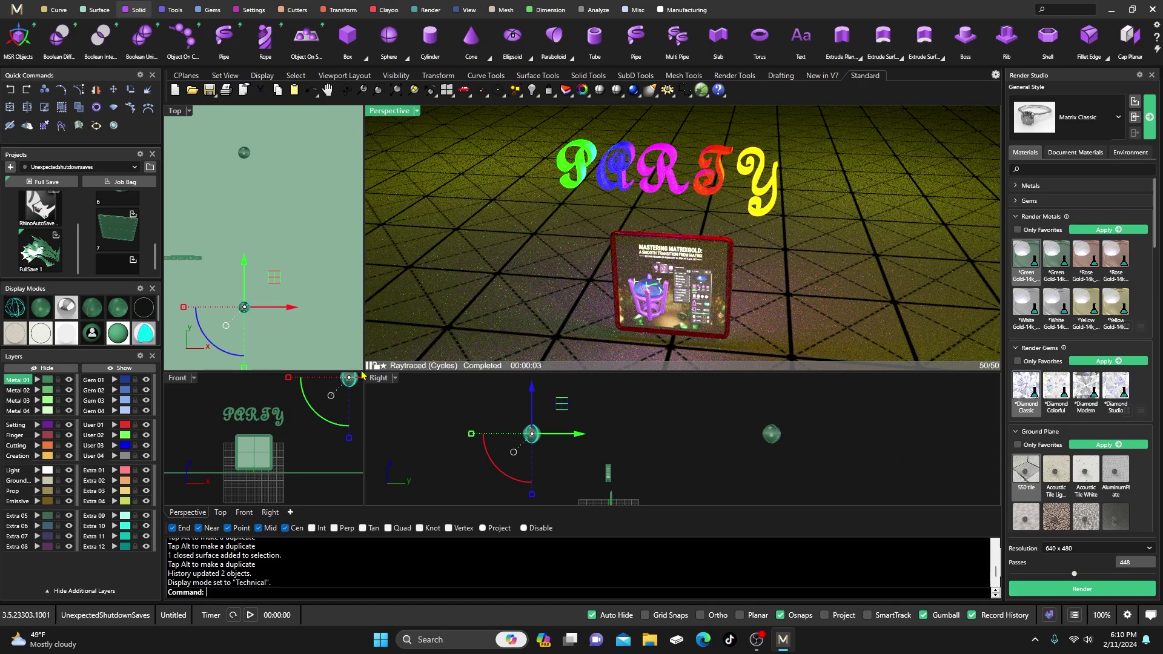
drag(363, 371, 557, 349)
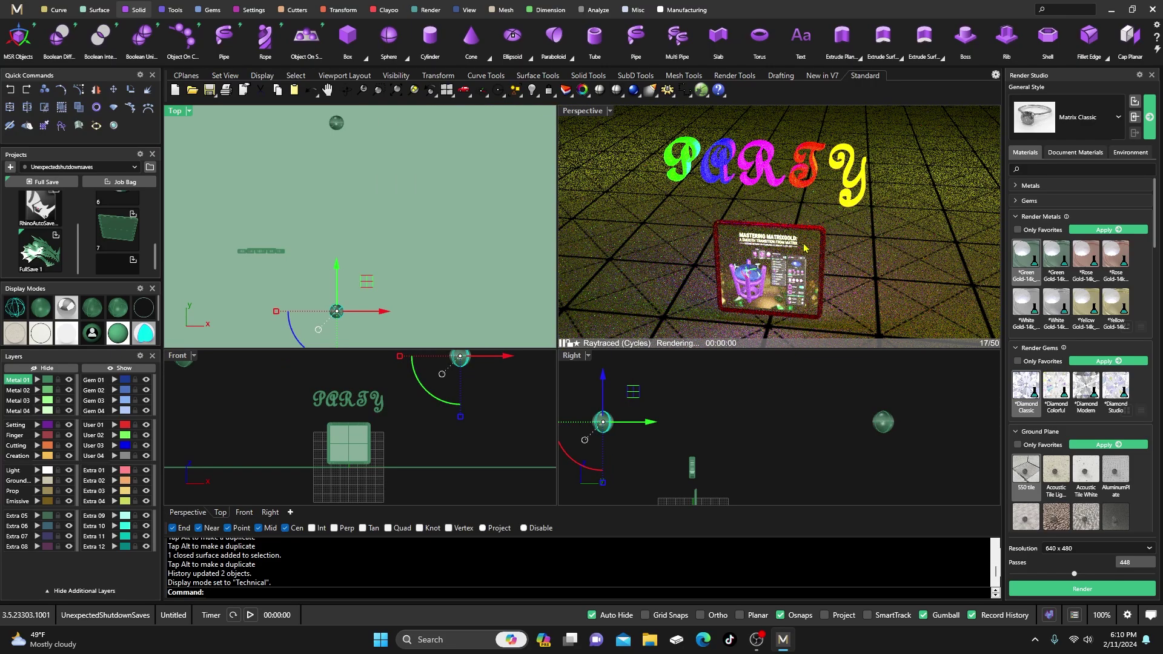
click(766, 309)
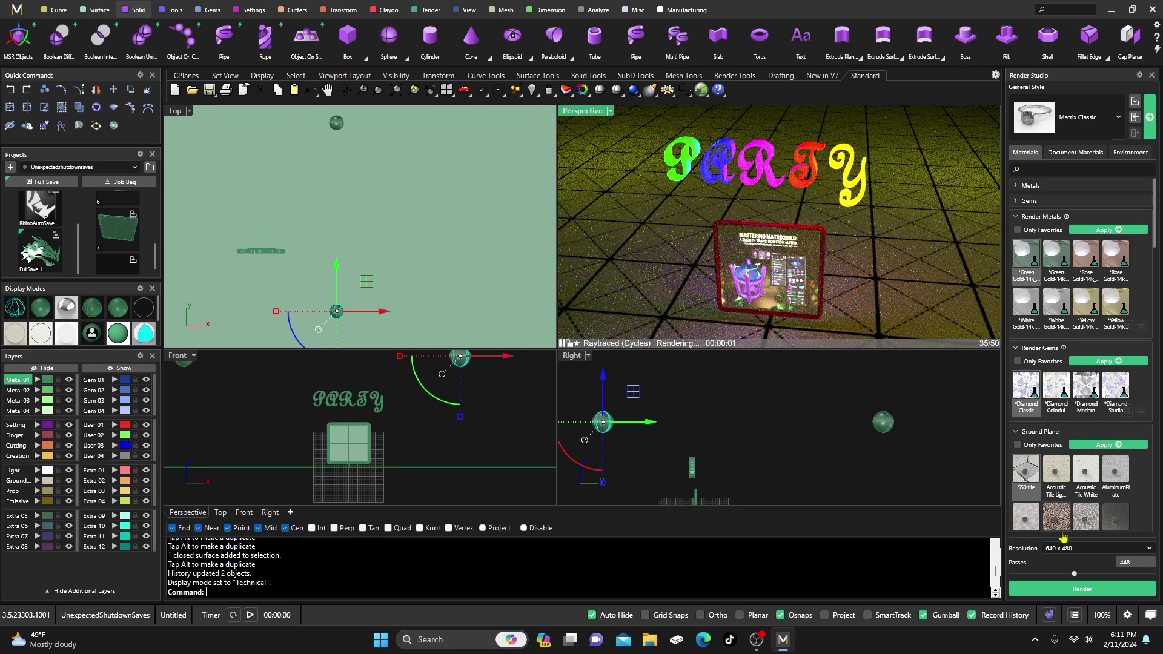
click(1060, 588)
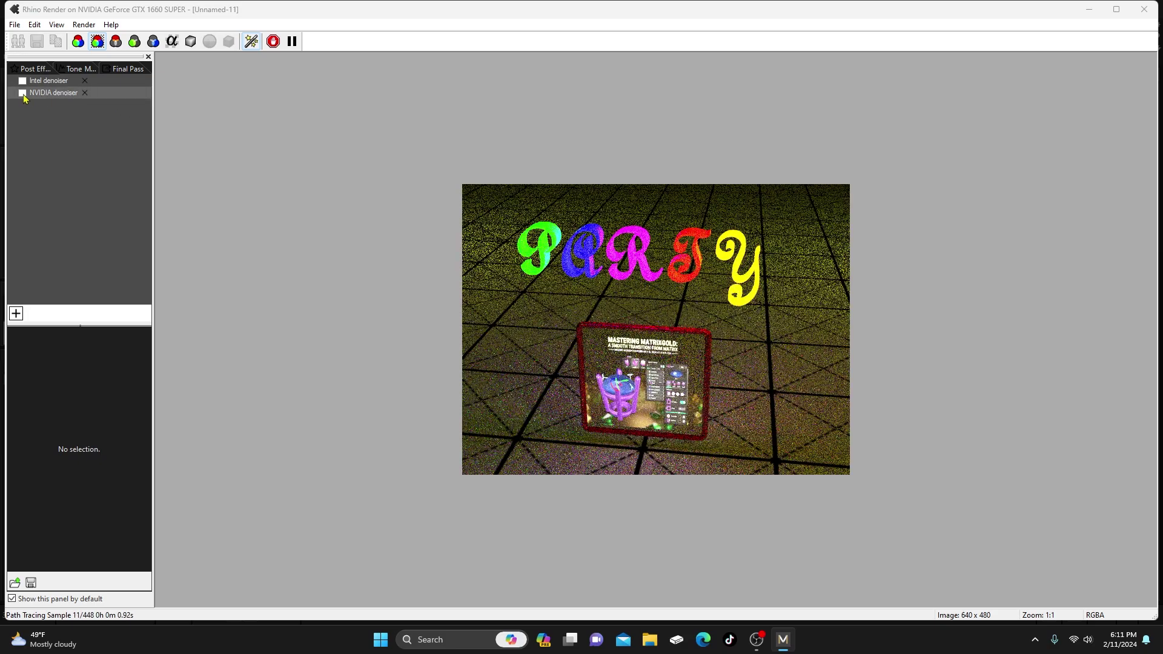
Enable the NVIDIA denoiser and add a Bloom post effect.
click(23, 93)
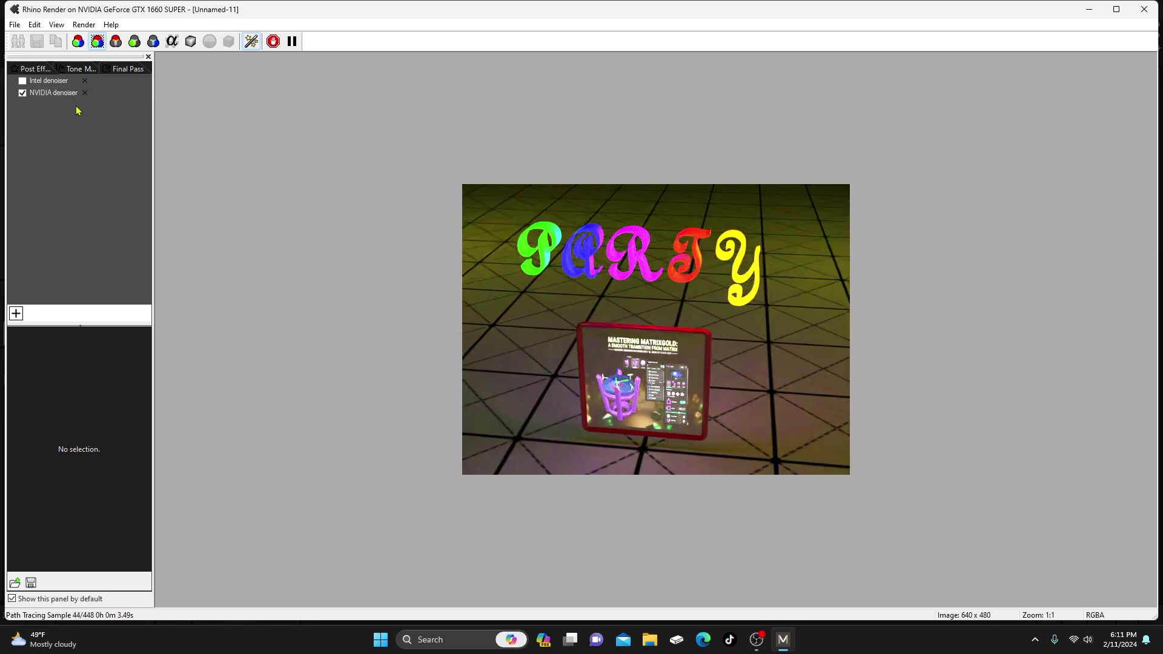
scroll(556, 368, up, 1)
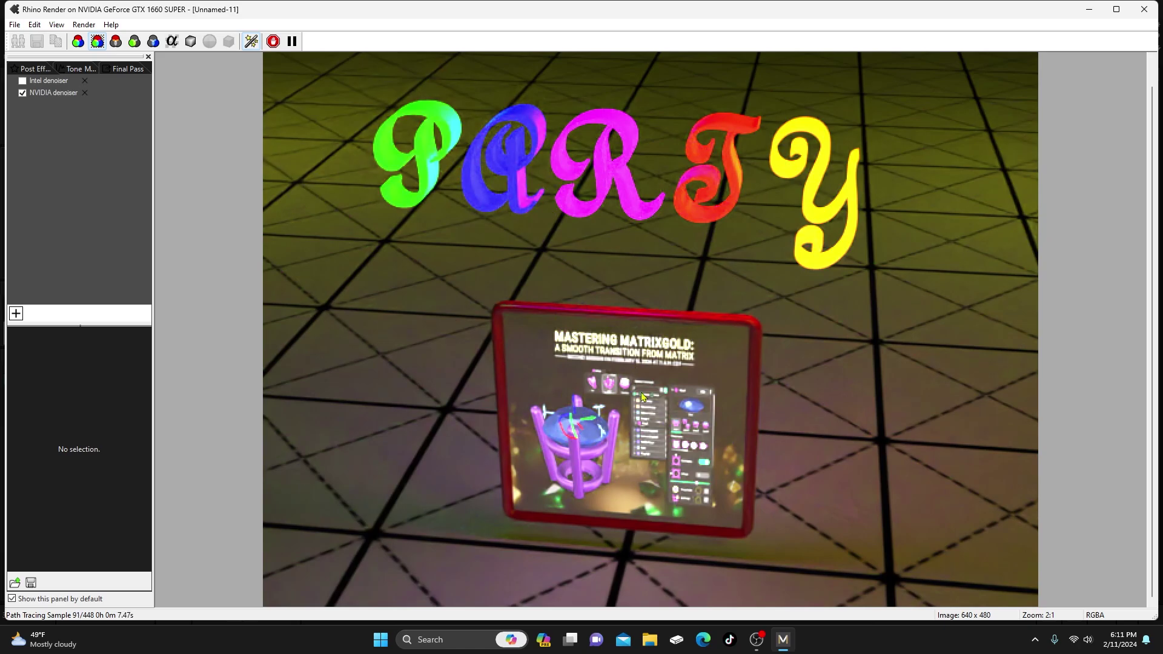
click(16, 313)
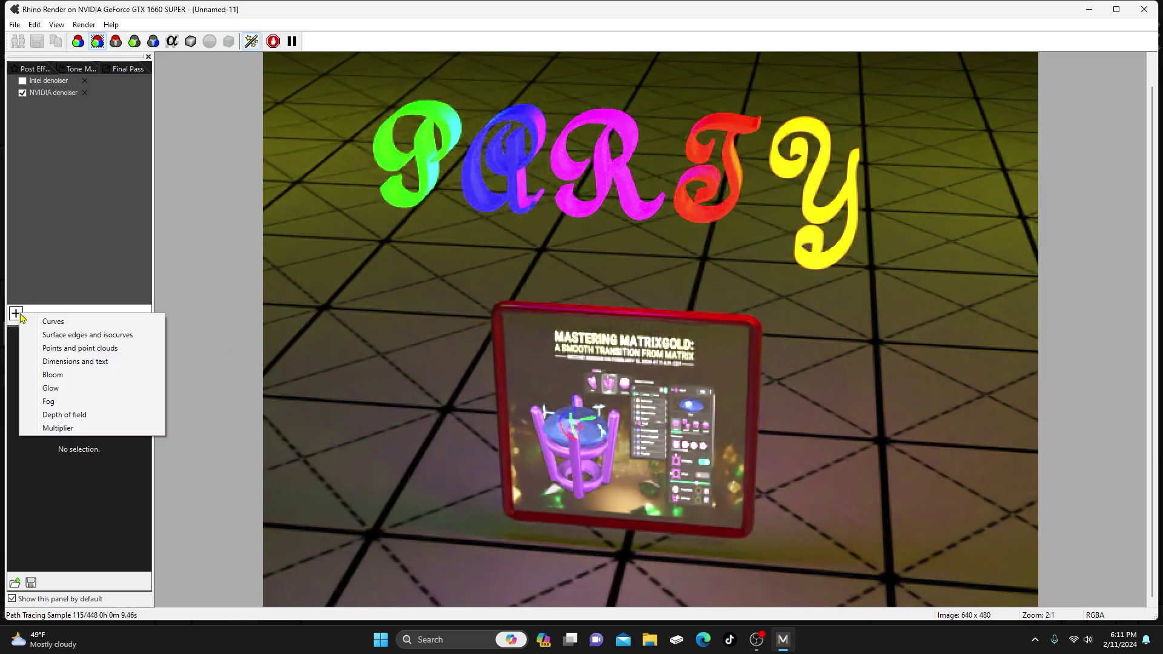
click(53, 375)
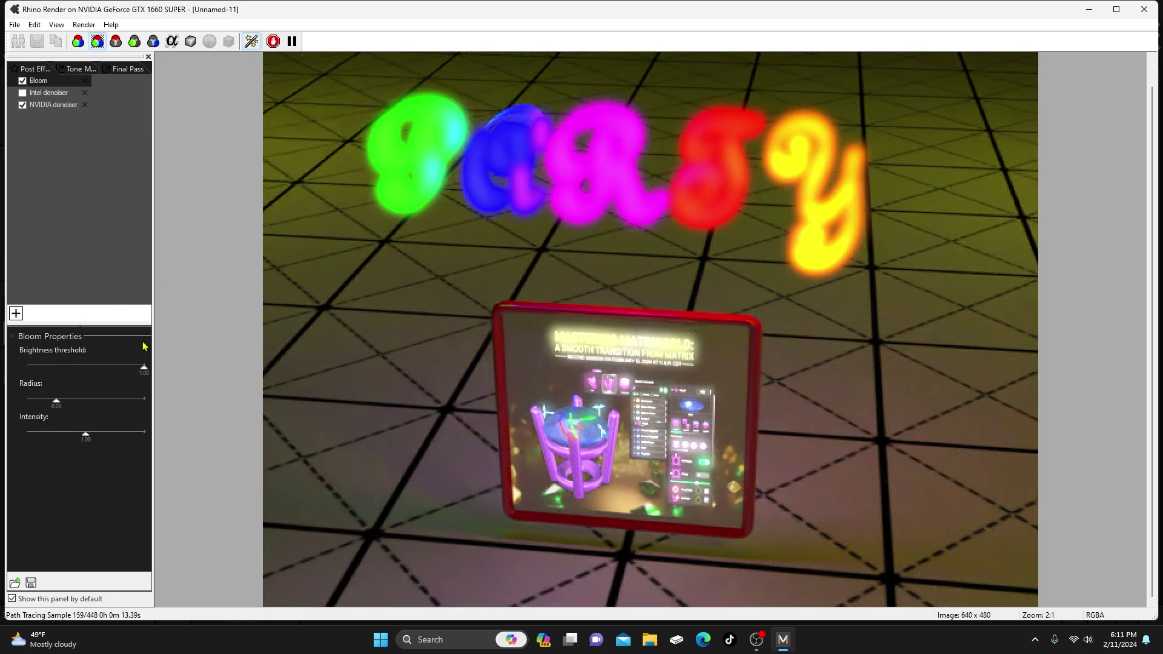
Lower the Bloom threshold to 0.59, reduce its intensity, and widen the radius slightly.
drag(145, 372, 96, 371)
drag(85, 441, 38, 441)
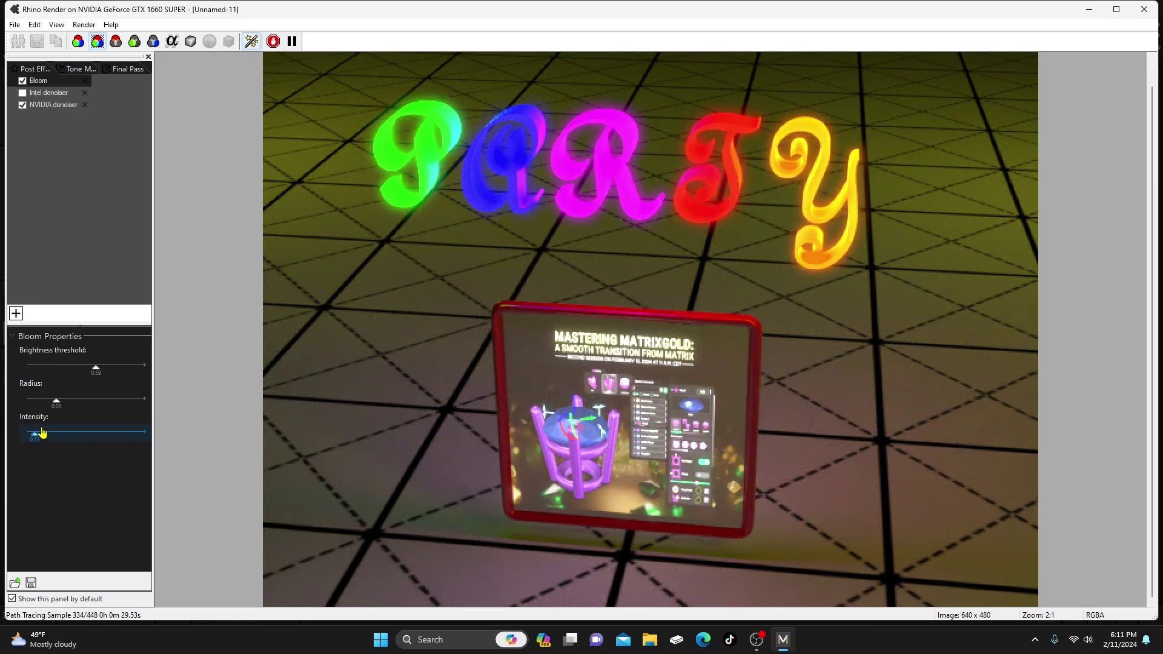
drag(57, 404, 63, 404)
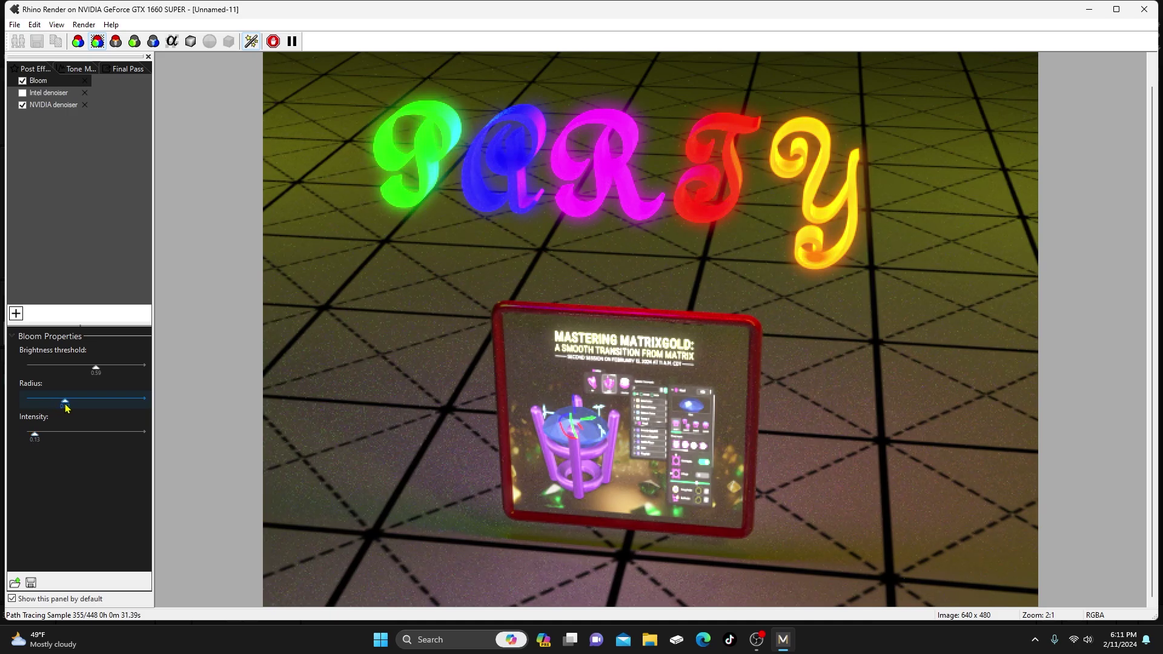